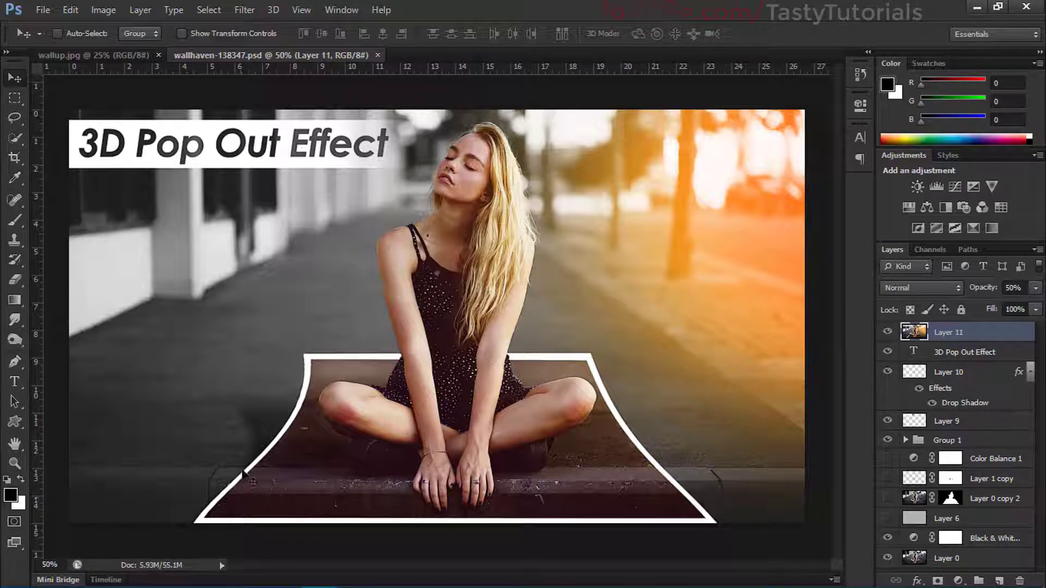
- Switch to File Explorer and open wallhaen-138347.jpg from the Desktop's 3D > Pop out folder
click(281, 573)
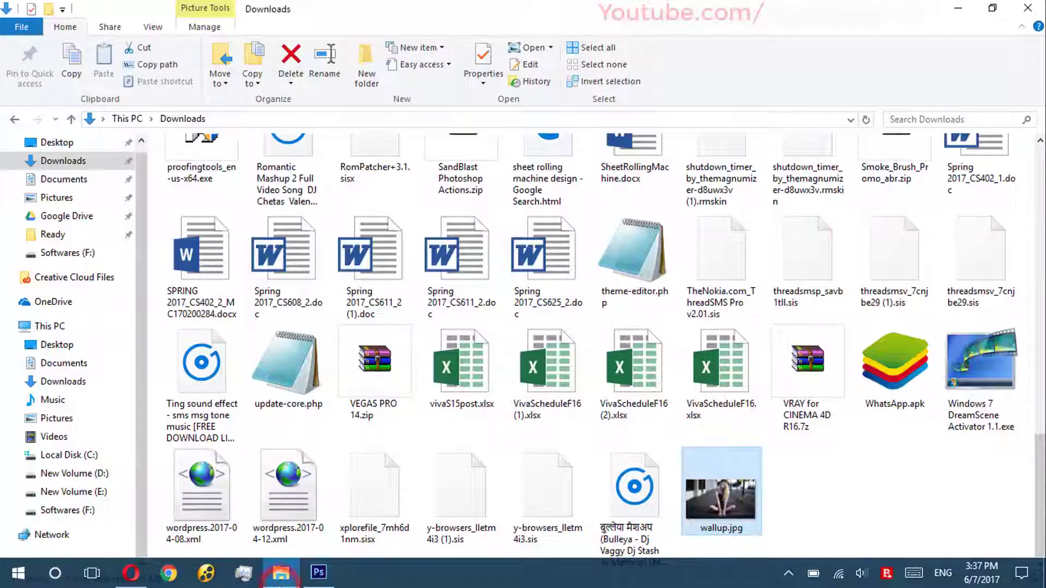
click(59, 144)
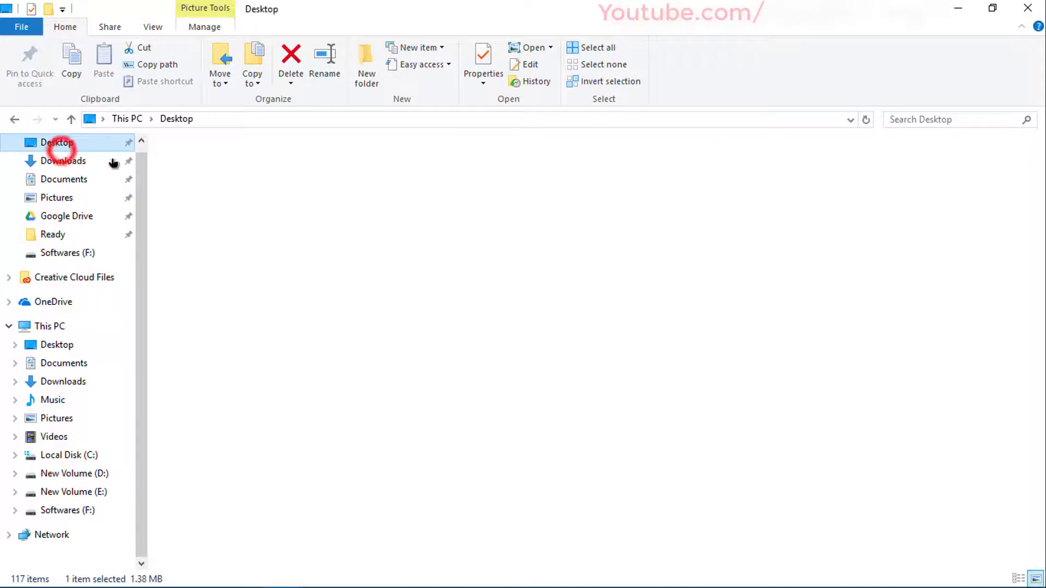
click(166, 210)
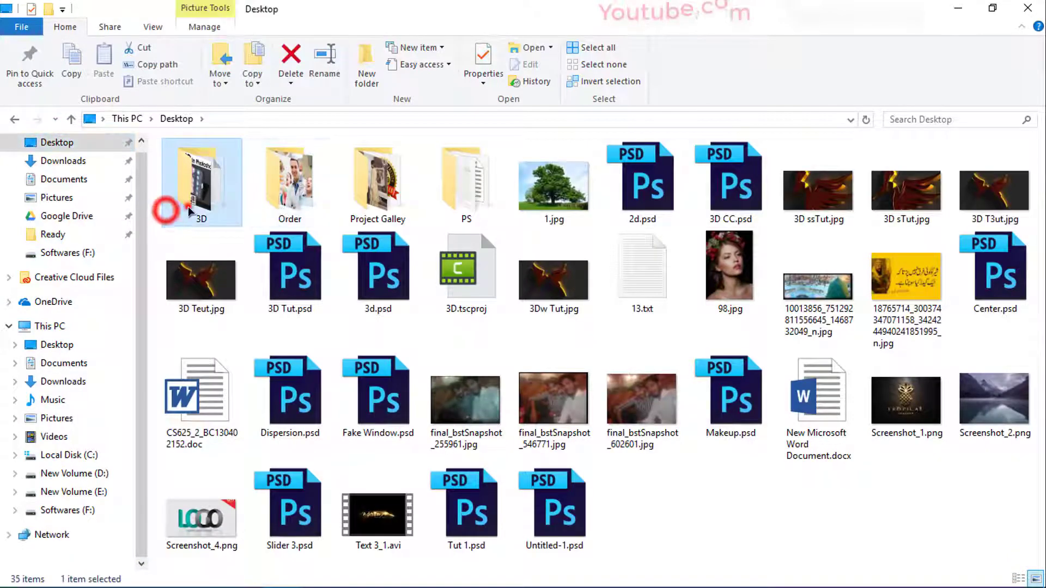
double_click(188, 207)
click(324, 184)
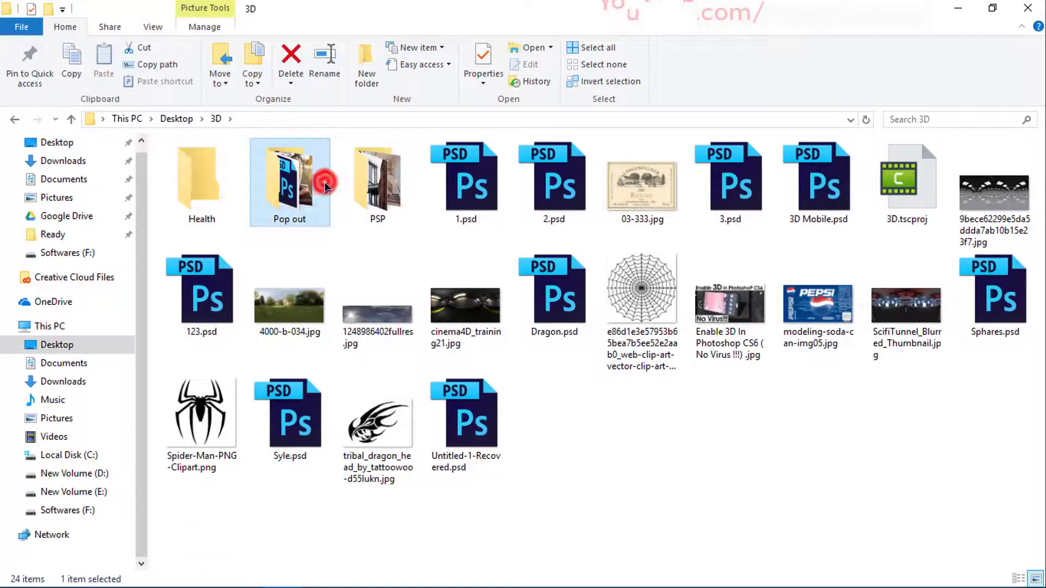
double_click(326, 184)
double_click(202, 190)
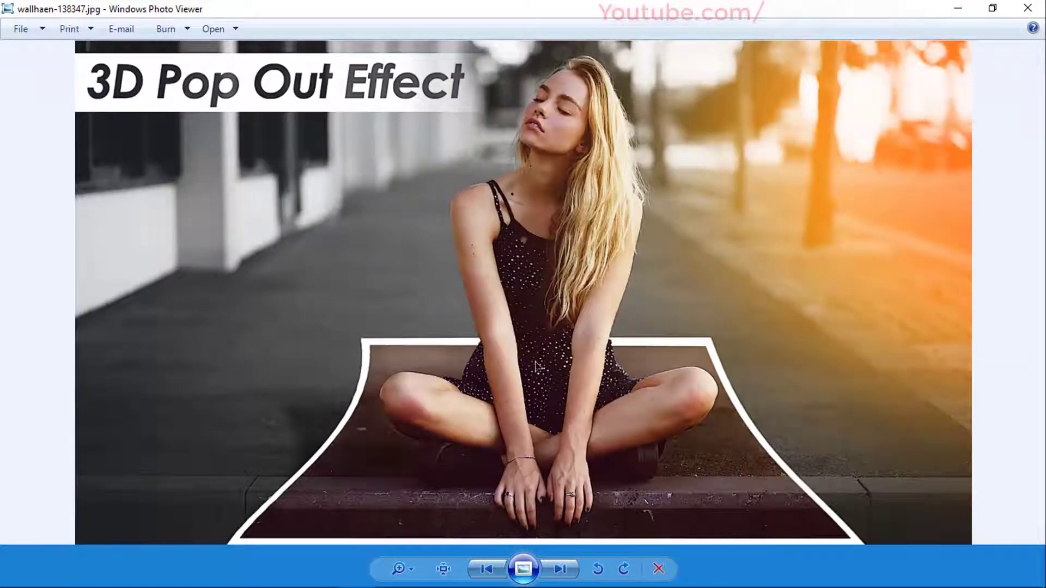
- Compare the finished pop-out images in the folder with one another and close the photo viewer
click(562, 570)
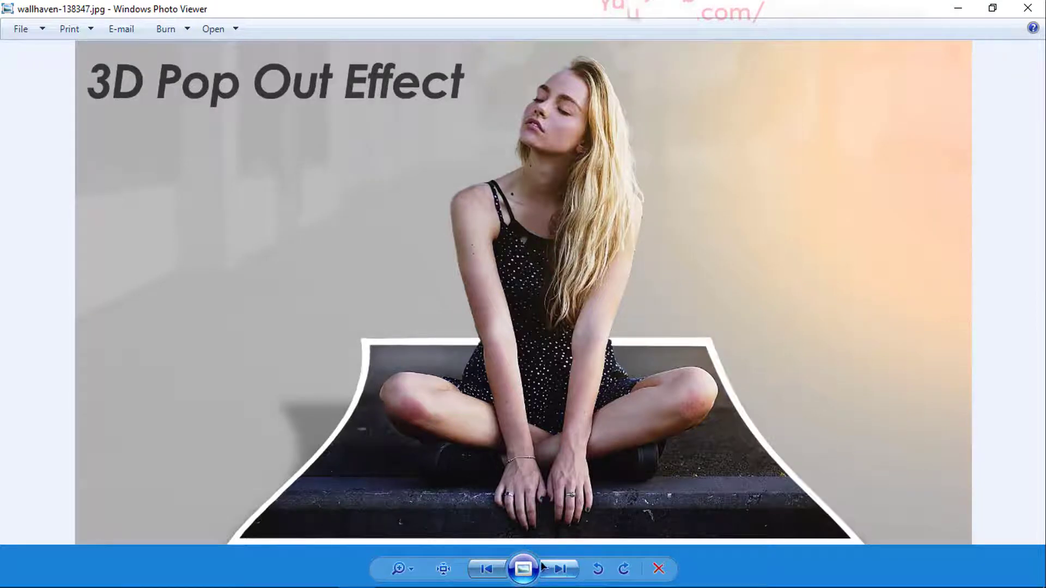
click(492, 571)
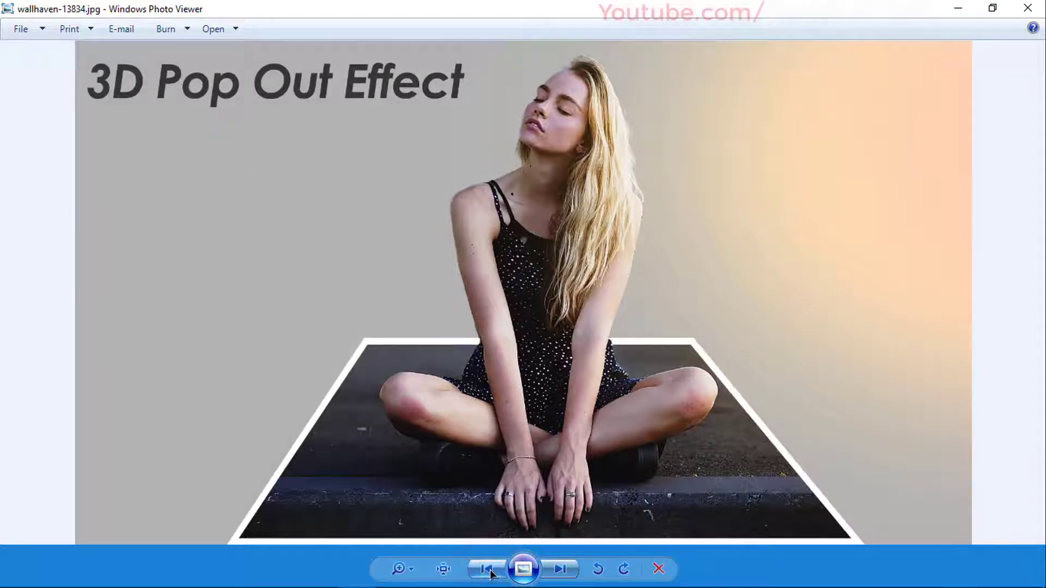
click(492, 572)
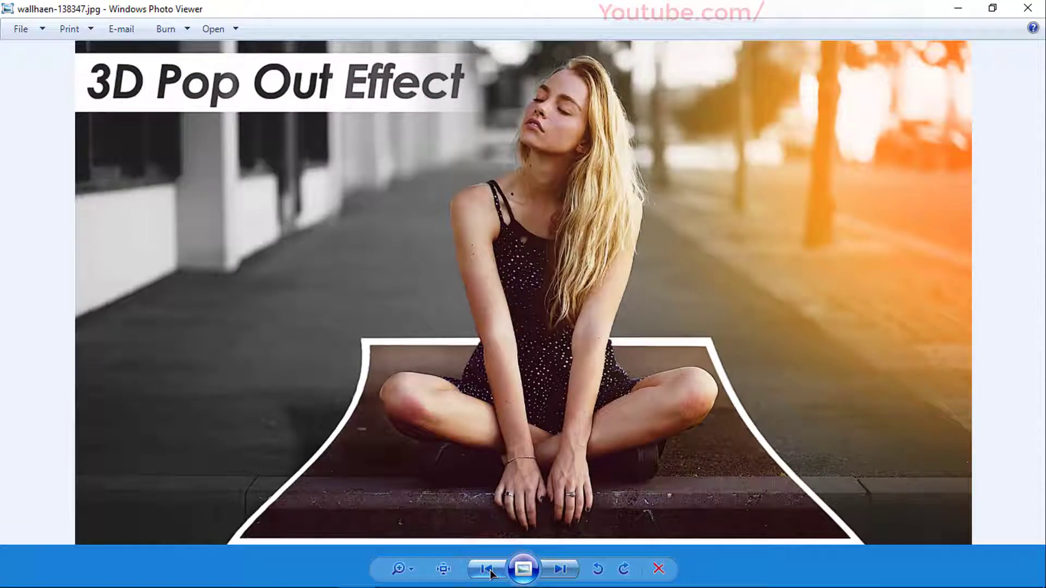
click(560, 569)
click(560, 570)
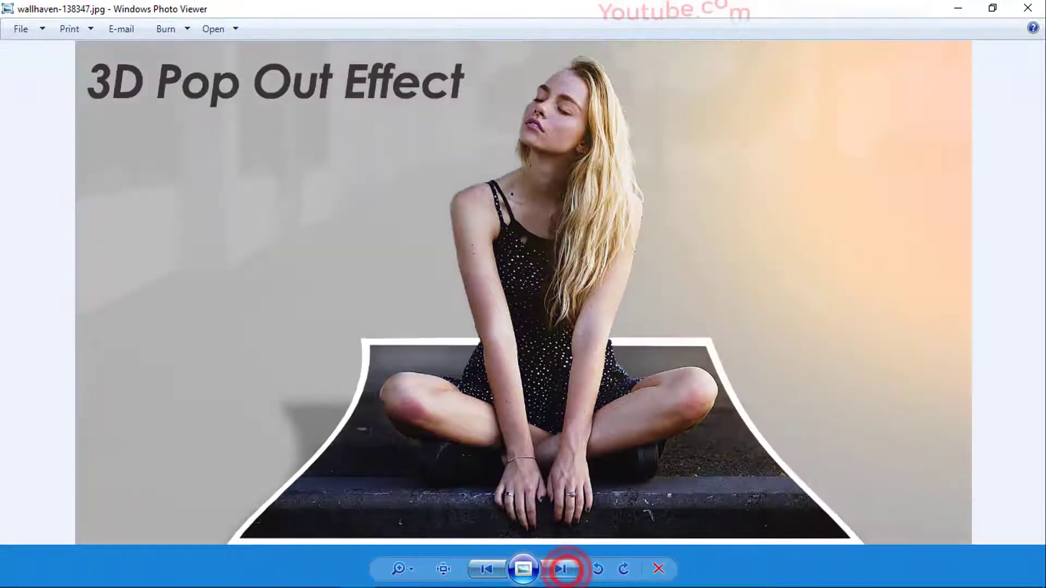
click(1029, 8)
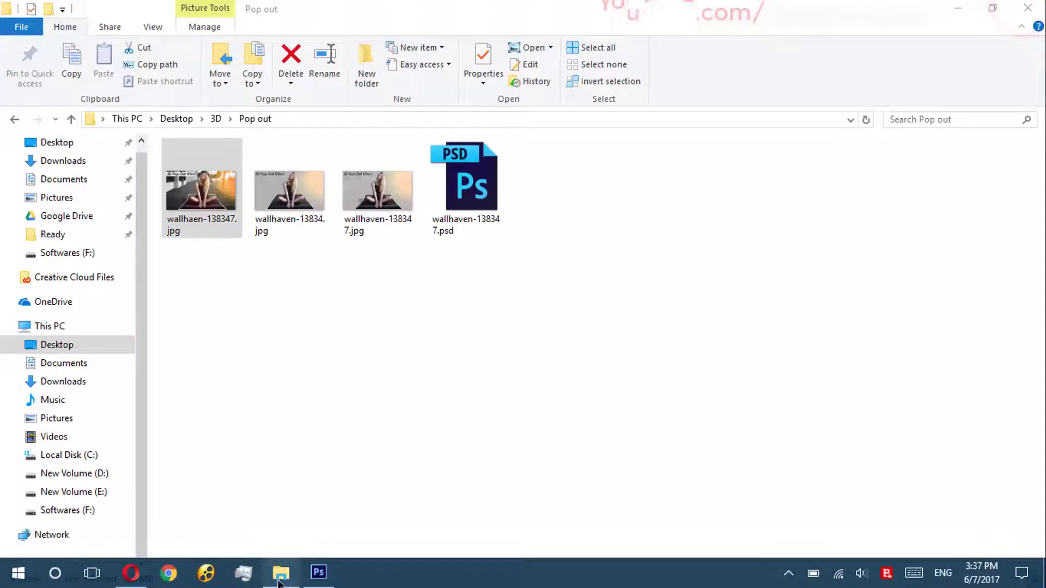
- Switch back to Photoshop and examine the finished 3D Pop Out Effect composition and its layers
click(318, 573)
scroll(653, 400, down, 3)
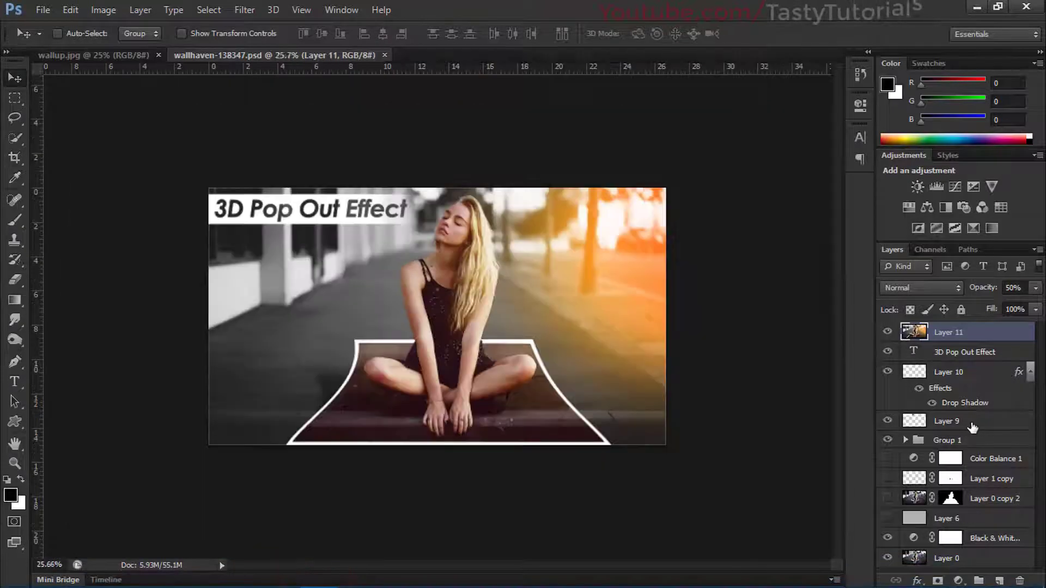
scroll(653, 400, up, 1)
click(887, 458)
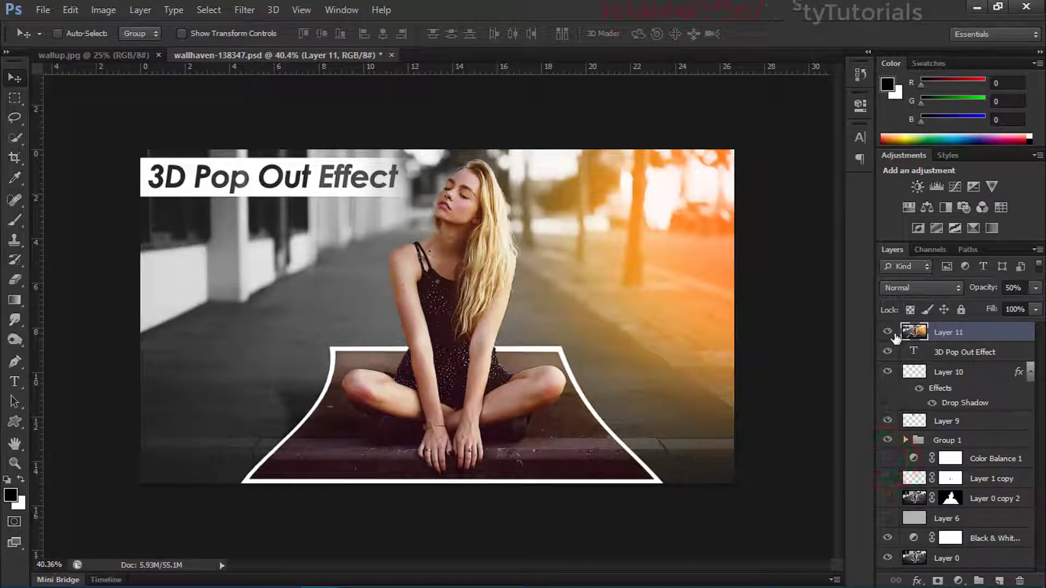
scroll(385, 359, up, 1)
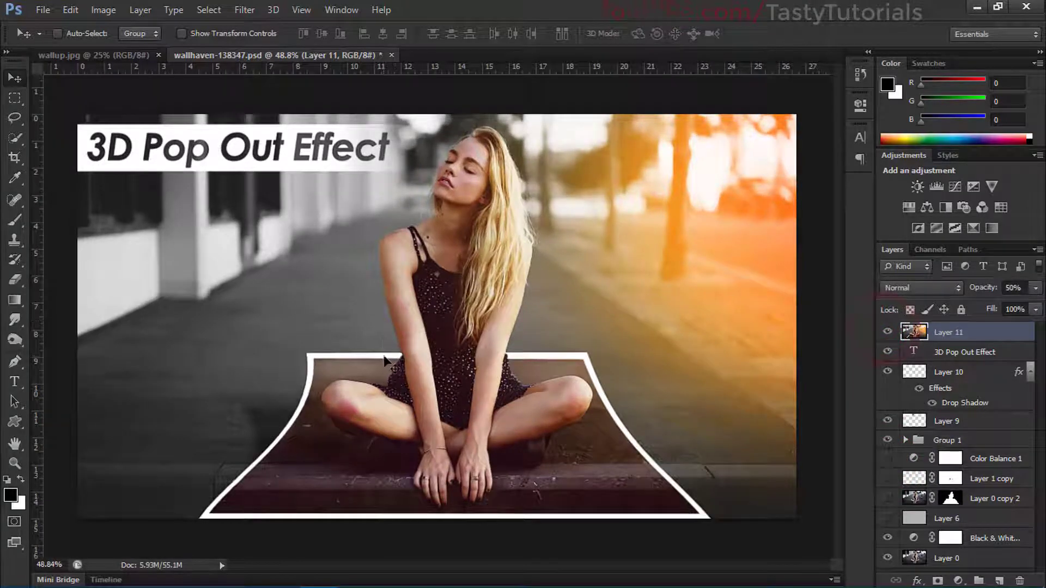
scroll(602, 402, down, 1)
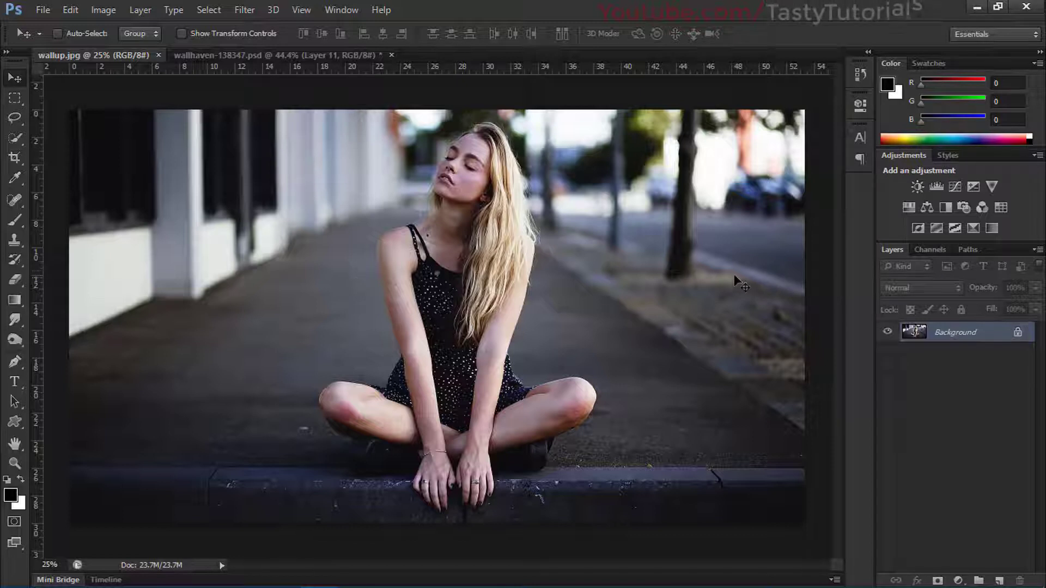
- Duplicate the Background layer of wallup.jpg and begin a Quick Selection over the woman's face, body and arm
key(ctrl+j)
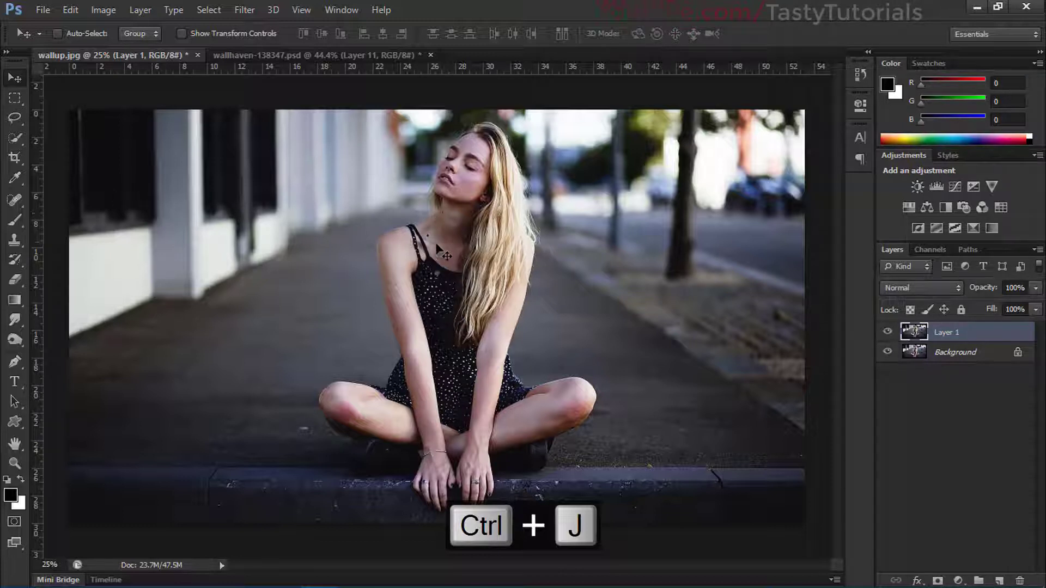
click(15, 140)
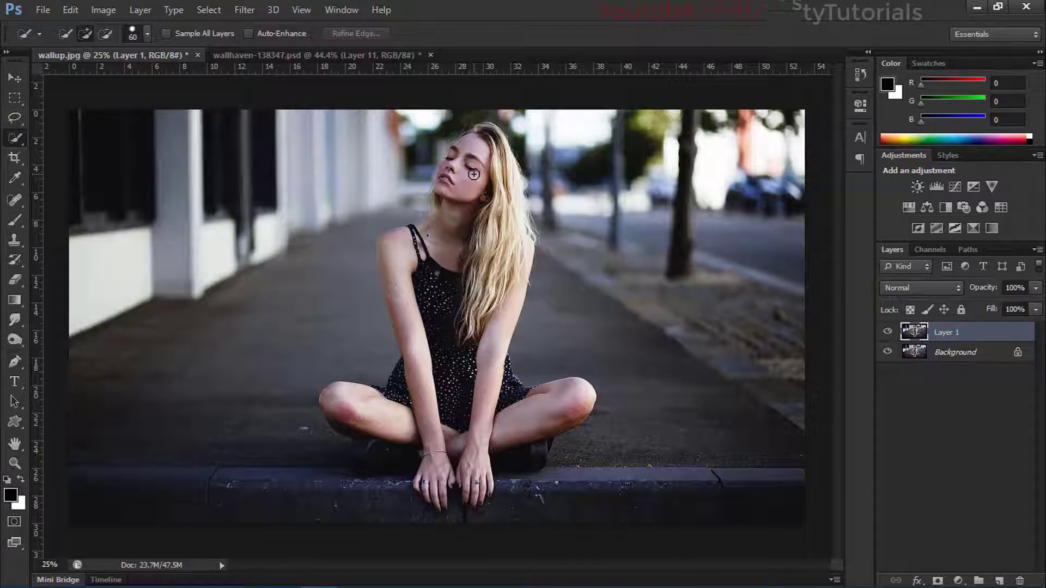
drag(473, 175, 496, 155)
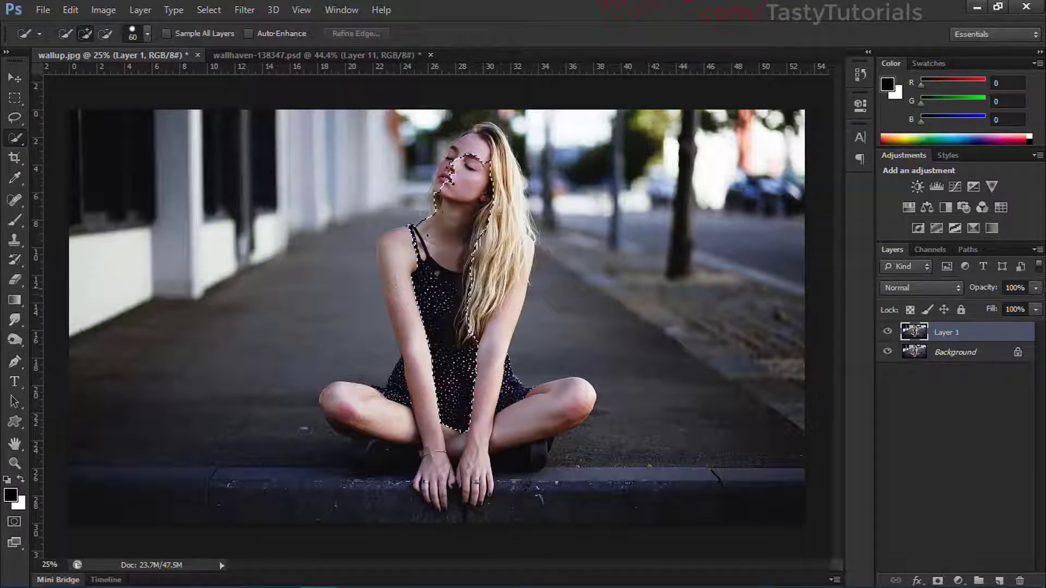
mouse_move(410, 272)
mouse_down()
mouse_move(404, 241)
mouse_move(407, 326)
mouse_move(410, 257)
mouse_up()
- Extend the Quick Selection over the woman's face and head and inspect its edge around the neck and shoulder
alt+scroll(491, 150, up, 5)
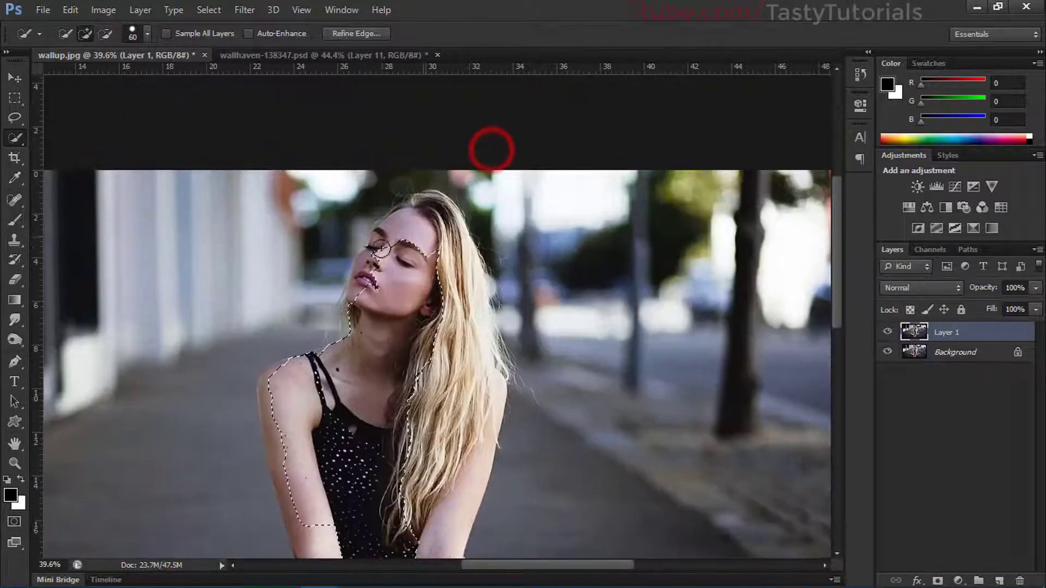
drag(366, 289, 403, 239)
scroll(461, 294, down, 3)
scroll(461, 294, down, 2)
alt+scroll(484, 287, up, 5)
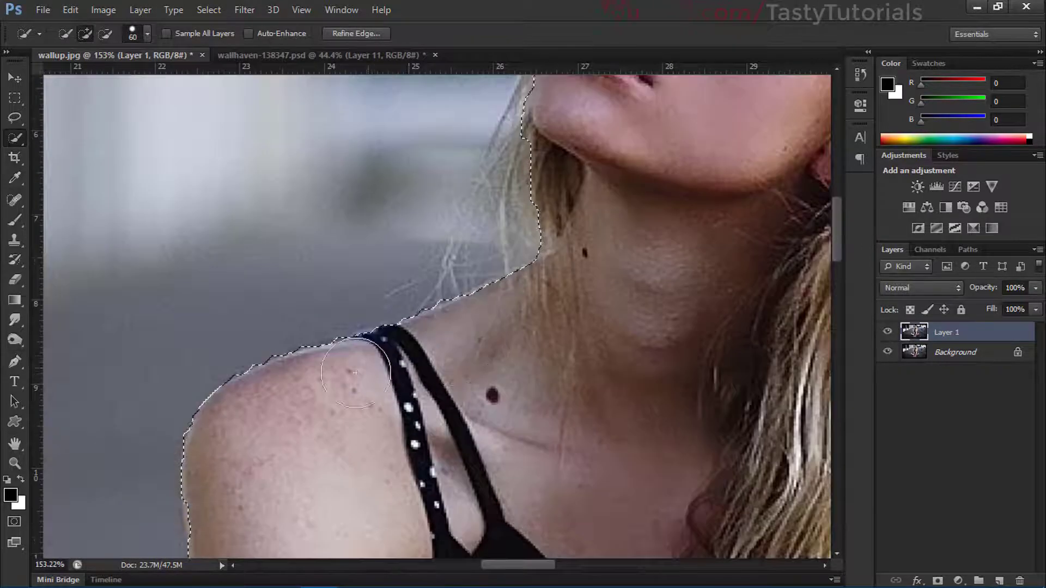
scroll(545, 261, up, 4)
- Step back the last selection change and shrink the Quick Selection brush for finer edges
key(ctrl+alt+z)
alt+scroll(631, 245, up, 2)
key(bracketleft)
key(bracketleft)
key(bracketleft)
key(bracketleft)
key(bracketleft)
key(bracketleft)
key(bracketleft)
- Check the selection outline around the woman's whole body and switch to the Lasso tool
scroll(432, 262, down, 6)
alt+scroll(512, 274, down, 6)
alt+scroll(512, 274, up, 3)
scroll(512, 274, up, 2)
alt+scroll(490, 218, up, 3)
click(15, 117)
click(65, 114)
alt+scroll(418, 252, down, 6)
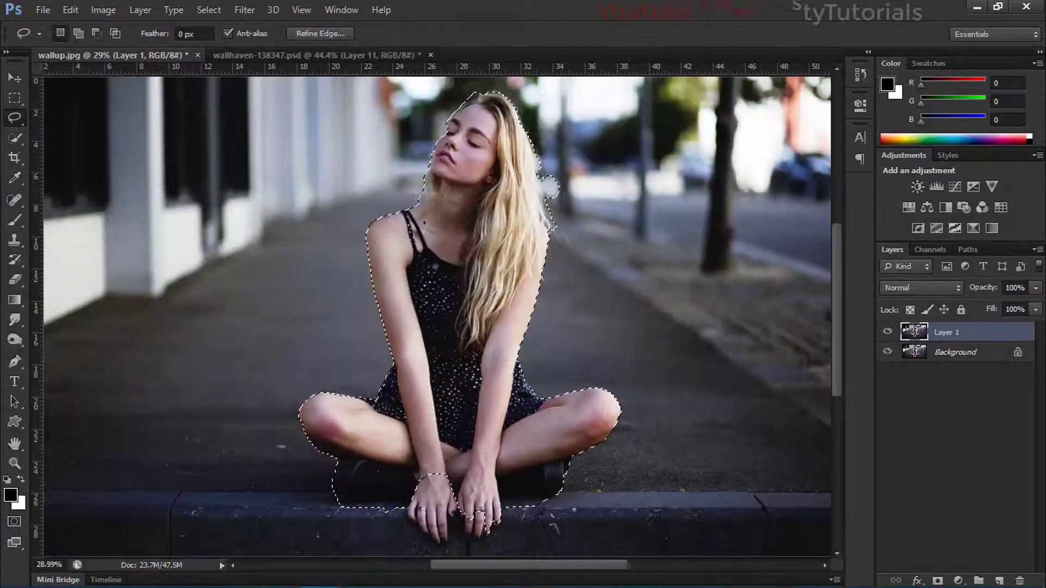
- Hide the Background layer and add a layer mask to Layer 1 from the selection of the woman
click(888, 352)
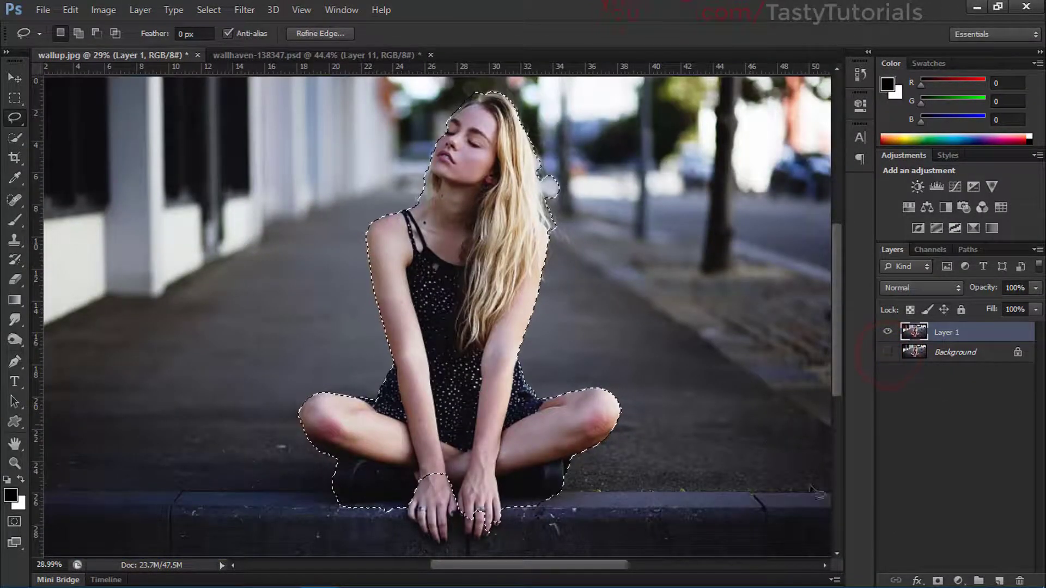
click(938, 581)
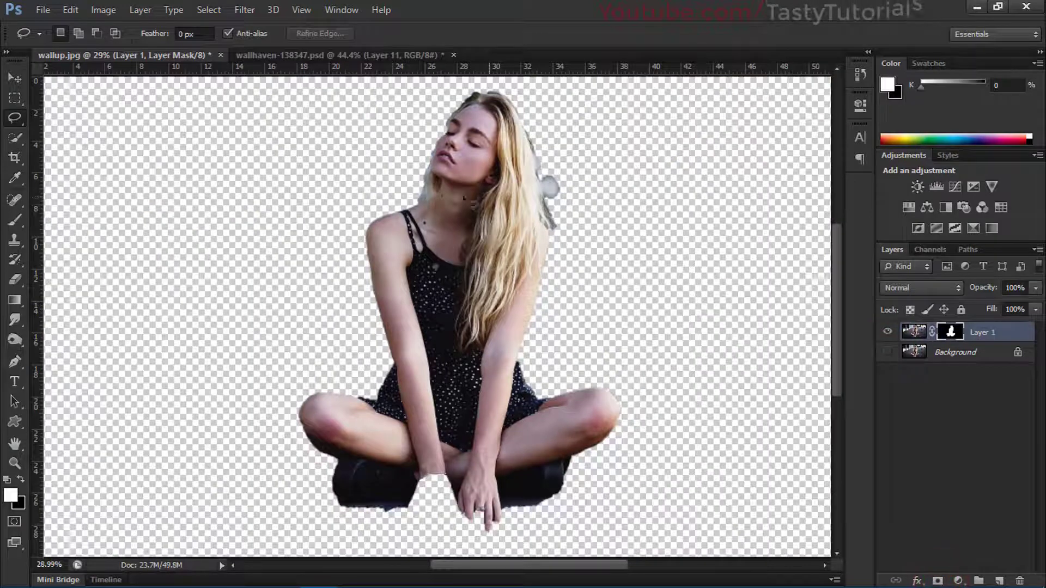
alt+scroll(436, 317, down, 1)
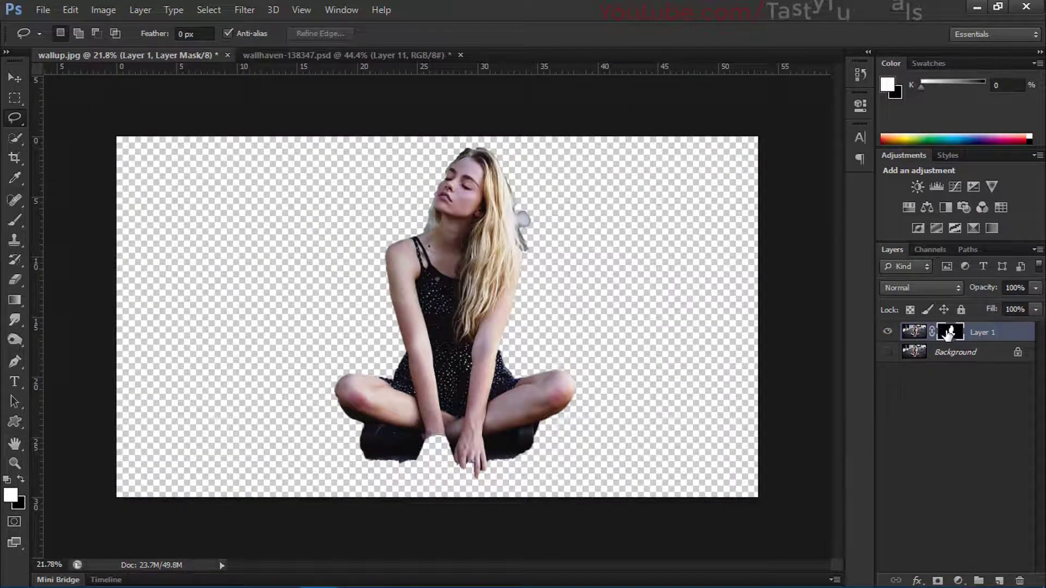
- Open Refine Mask for Layer 1's mask and brush over the hair edges around the woman's head, face and neck
right_click(951, 333)
click(889, 459)
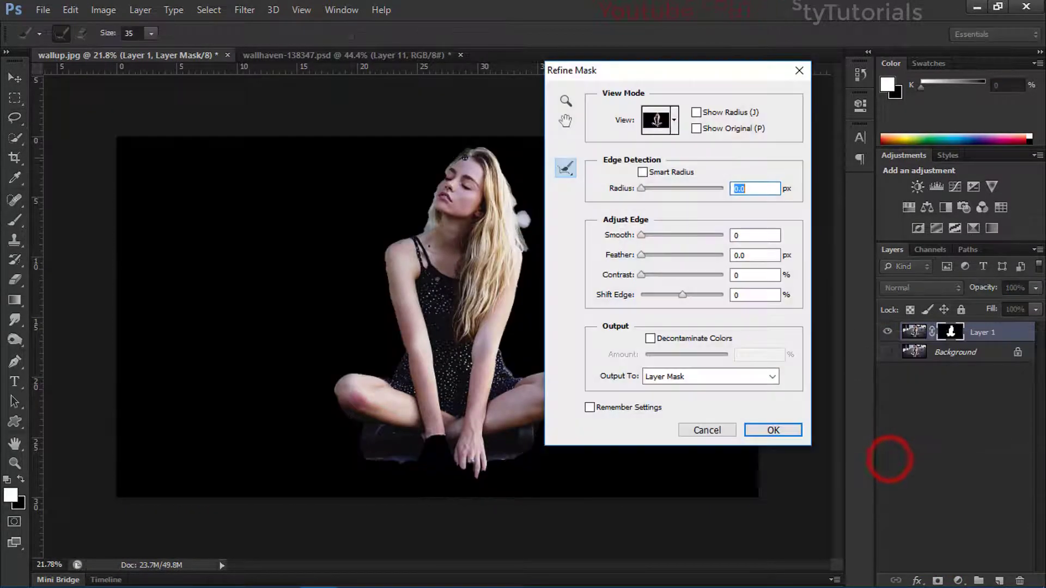
drag(325, 225, 483, 182)
mouse_move(381, 132)
mouse_down()
mouse_move(404, 129)
mouse_move(352, 180)
mouse_up()
mouse_move(322, 216)
mouse_down()
mouse_move(306, 243)
mouse_move(313, 280)
mouse_up()
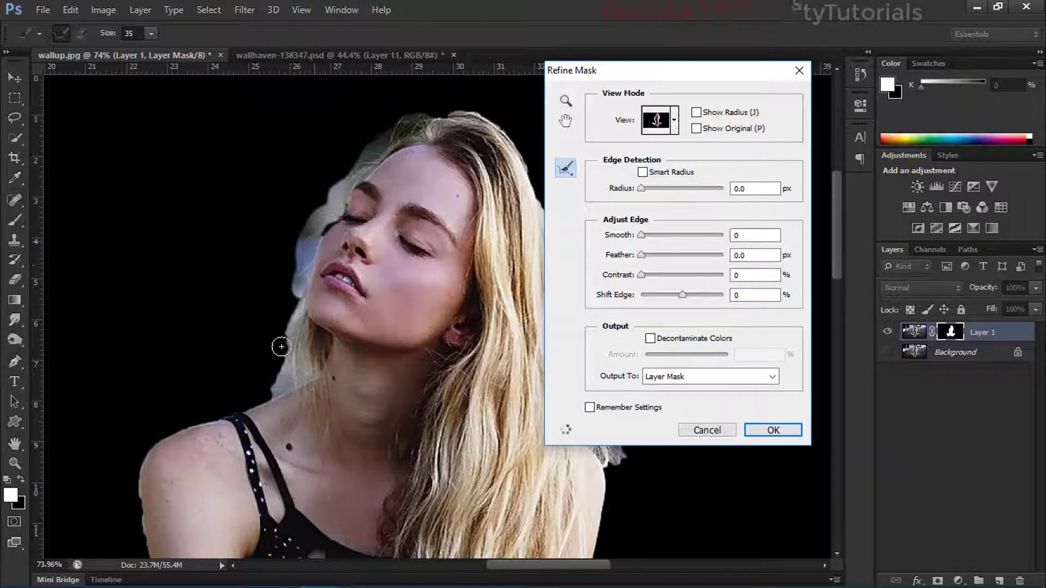
drag(276, 330, 297, 403)
scroll(303, 425, down, 10)
scroll(314, 241, up, 15)
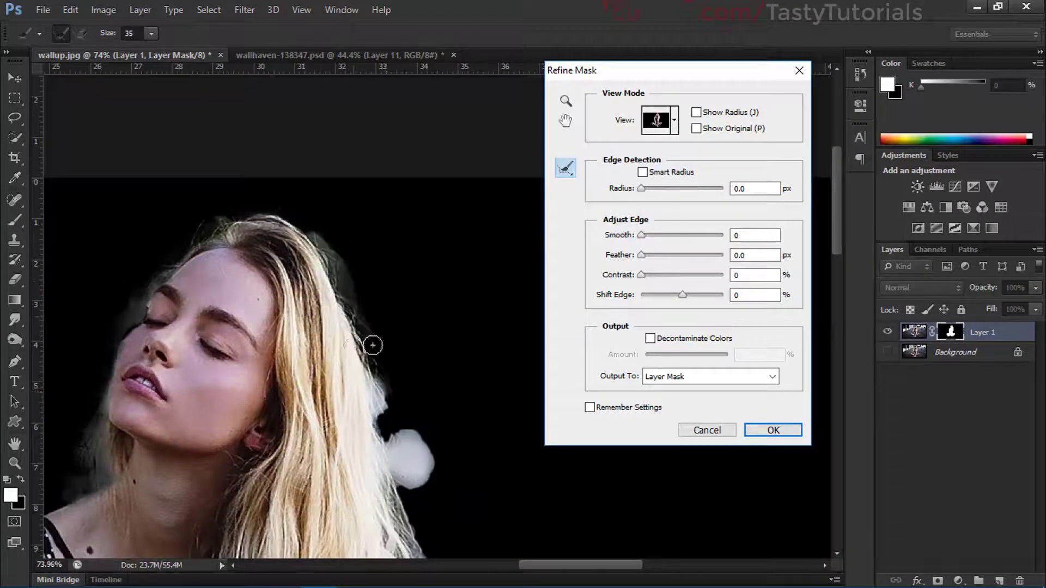
scroll(427, 378, up, 3)
scroll(222, 280, down, 5)
scroll(224, 262, up, 4)
scroll(224, 240, down, 4)
scroll(224, 241, down, 1)
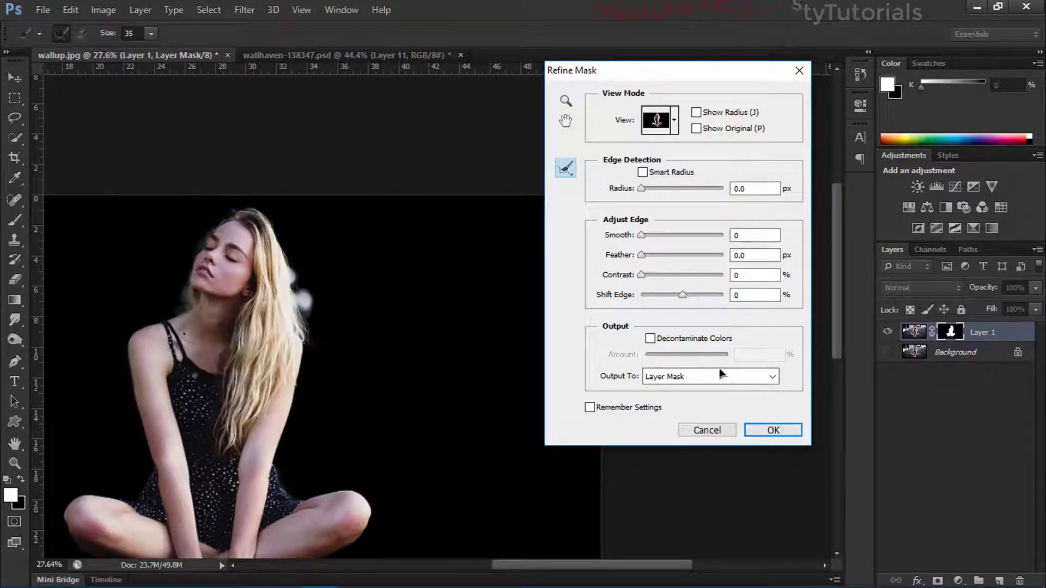
- Output the refined mask to New Layer with Layer Mask and apply it
click(680, 375)
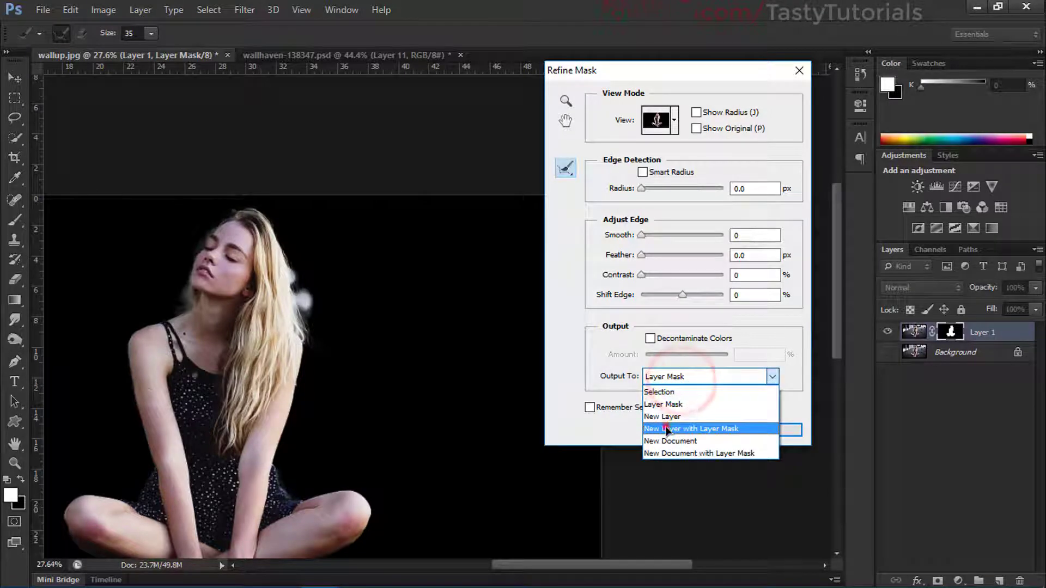
click(669, 429)
click(761, 430)
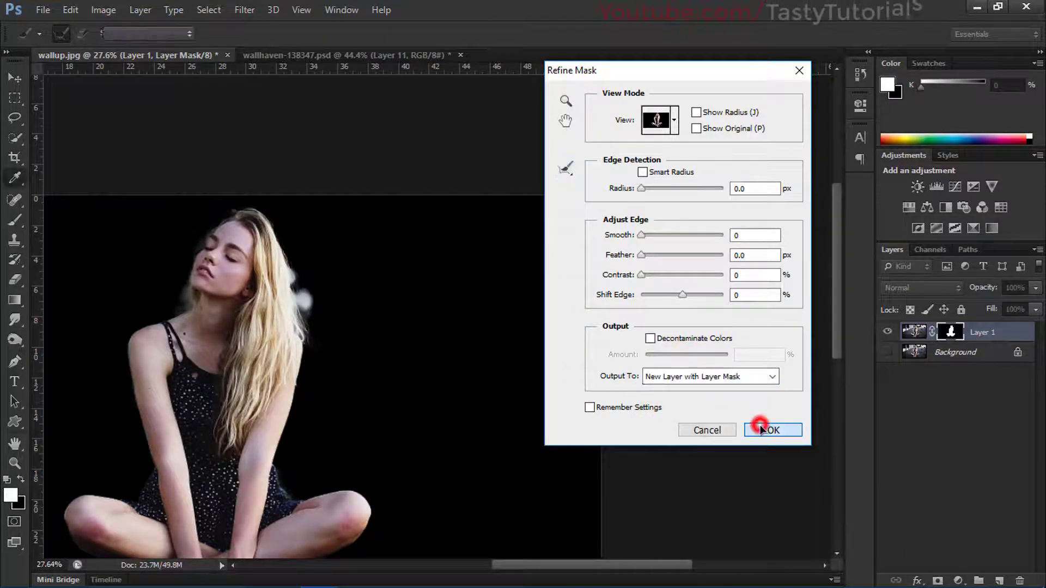
key(ctrl+0)
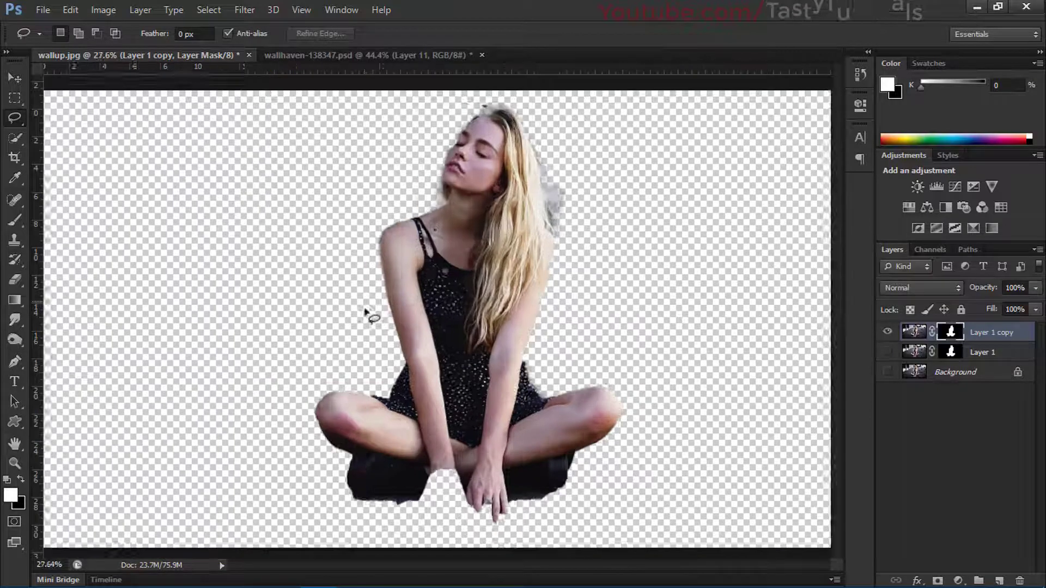
- Add a new layer above Layer 1, fill it with black, and select Layer 1 copy
scroll(374, 310, up, 3)
drag(509, 234, 399, 374)
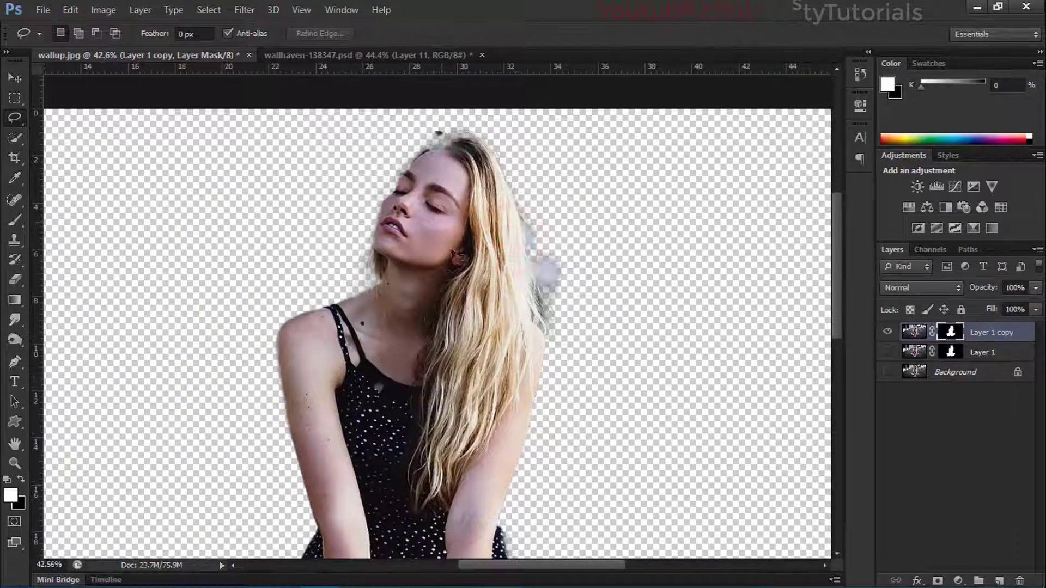
click(994, 353)
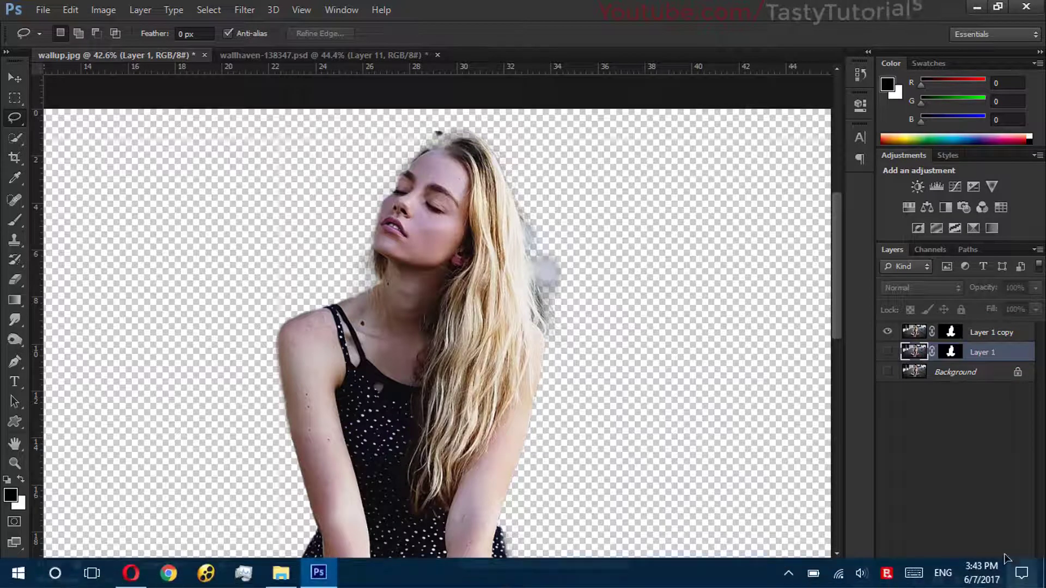
click(998, 580)
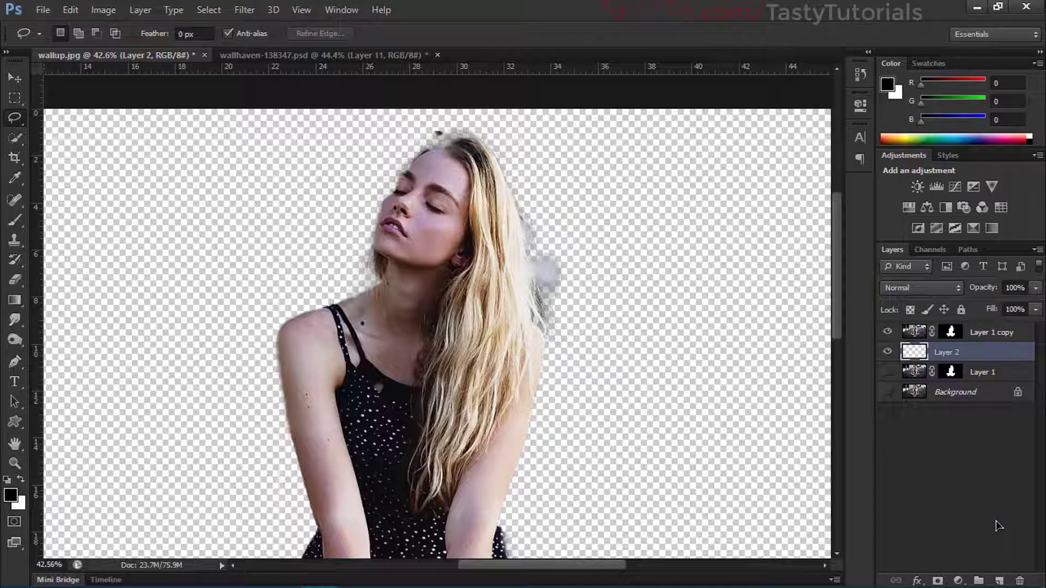
key(alt+BackSpace)
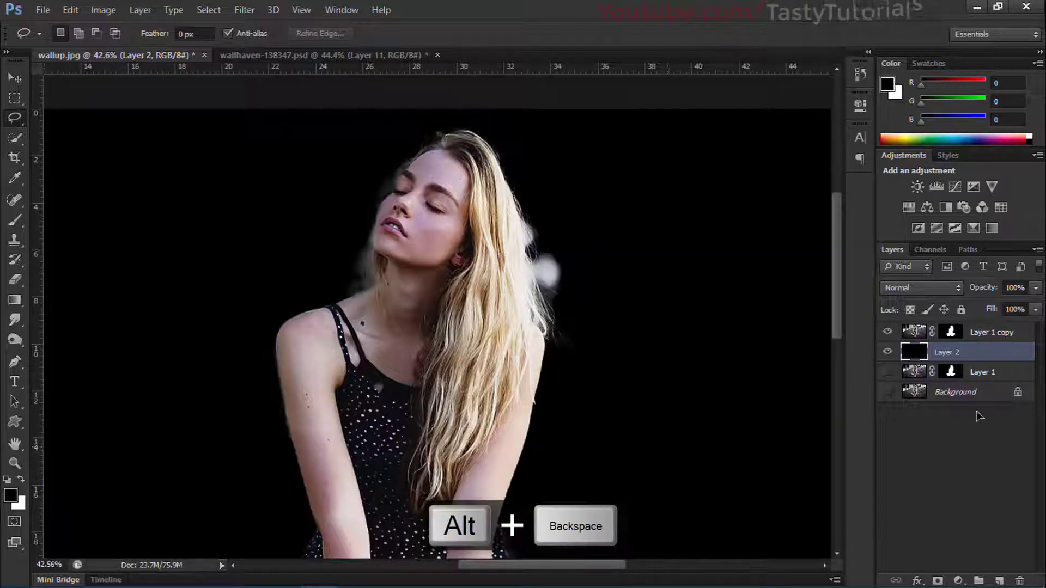
click(991, 334)
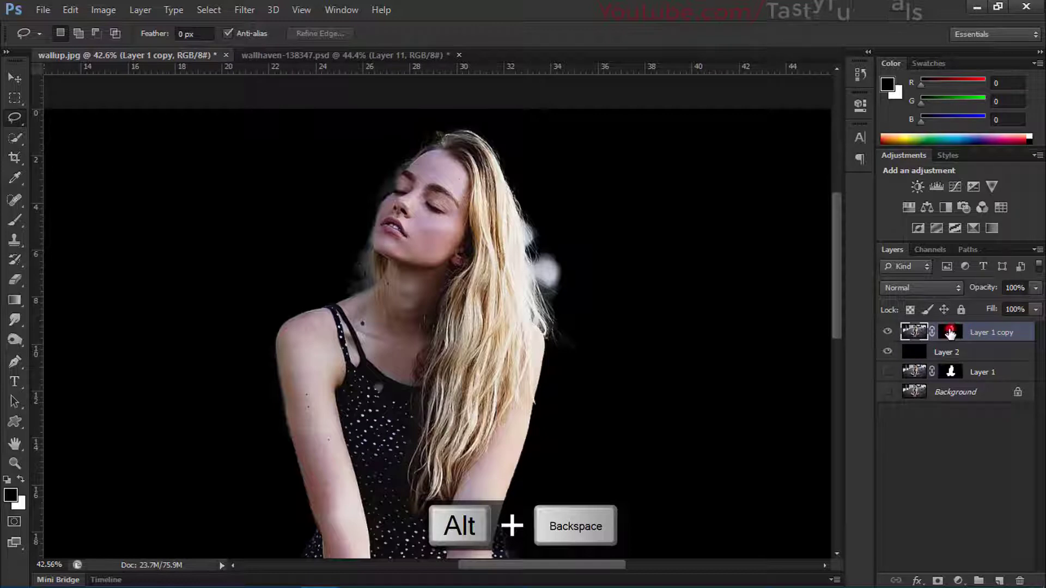
- Apply Levels to Layer 1 copy's mask with the midtone input level set to 0.55
click(951, 332)
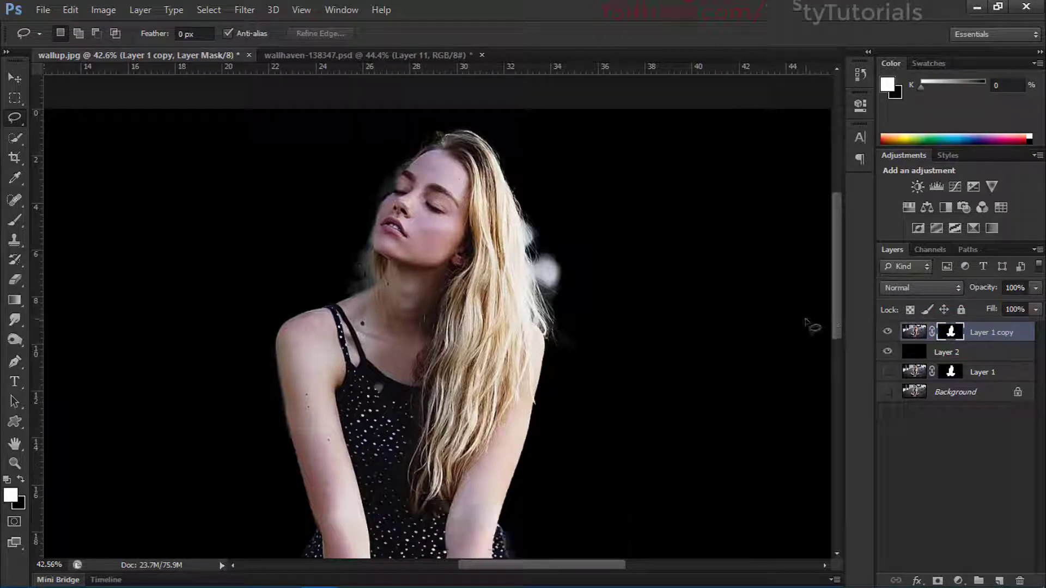
key(ctrl+l)
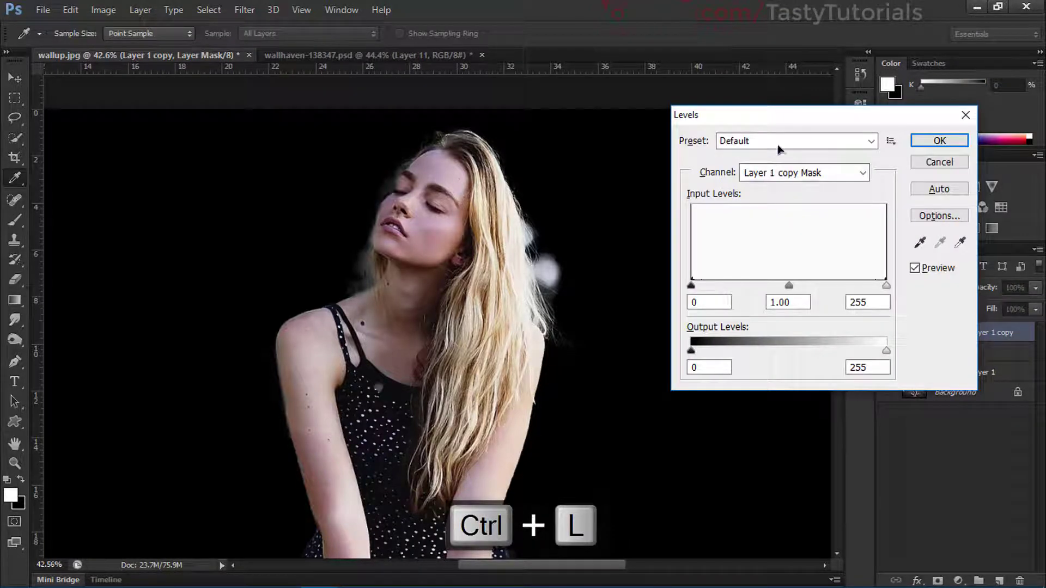
drag(783, 118, 783, 99)
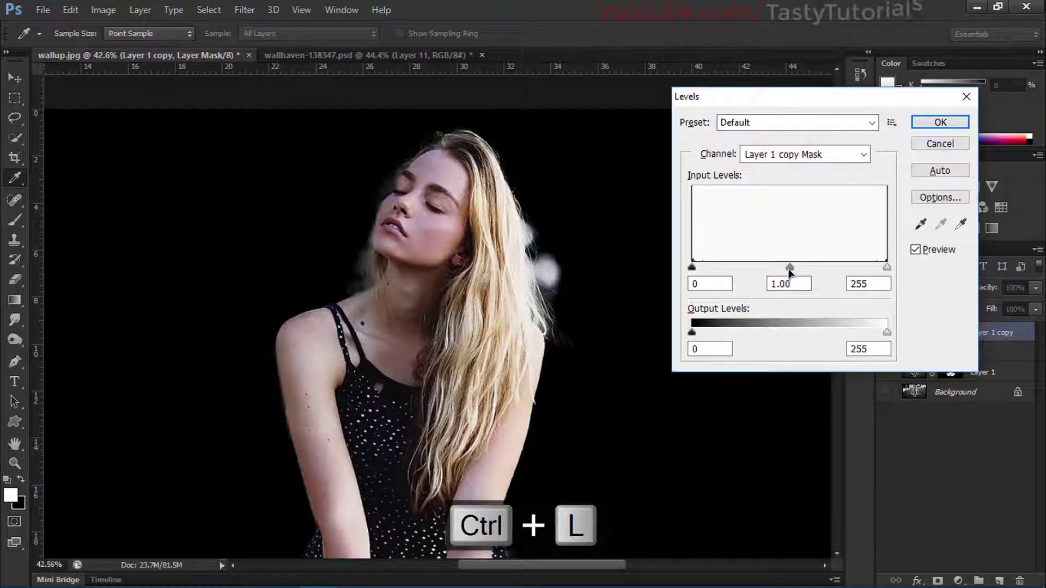
drag(792, 268, 822, 268)
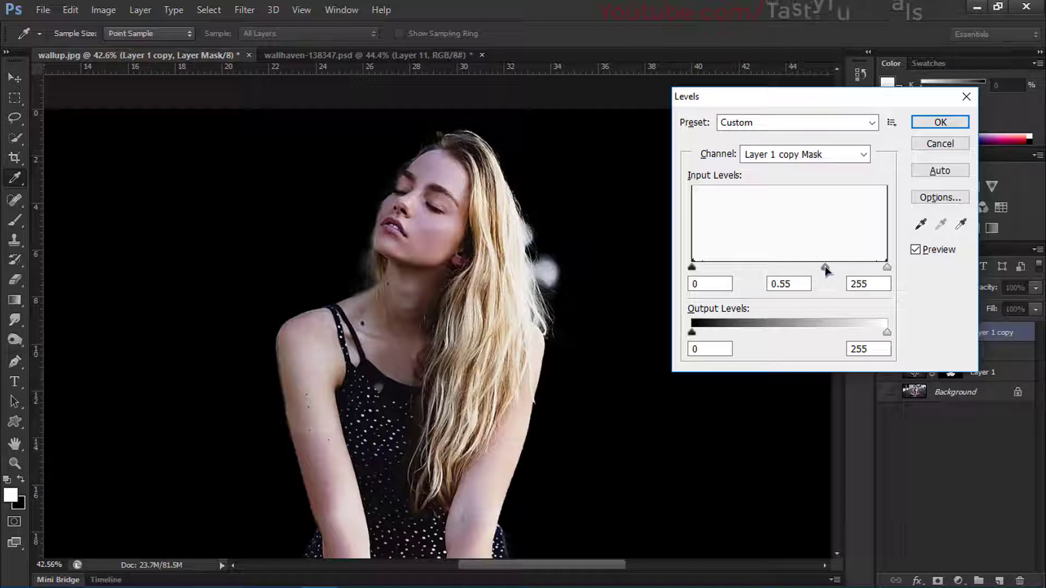
click(940, 122)
key(l)
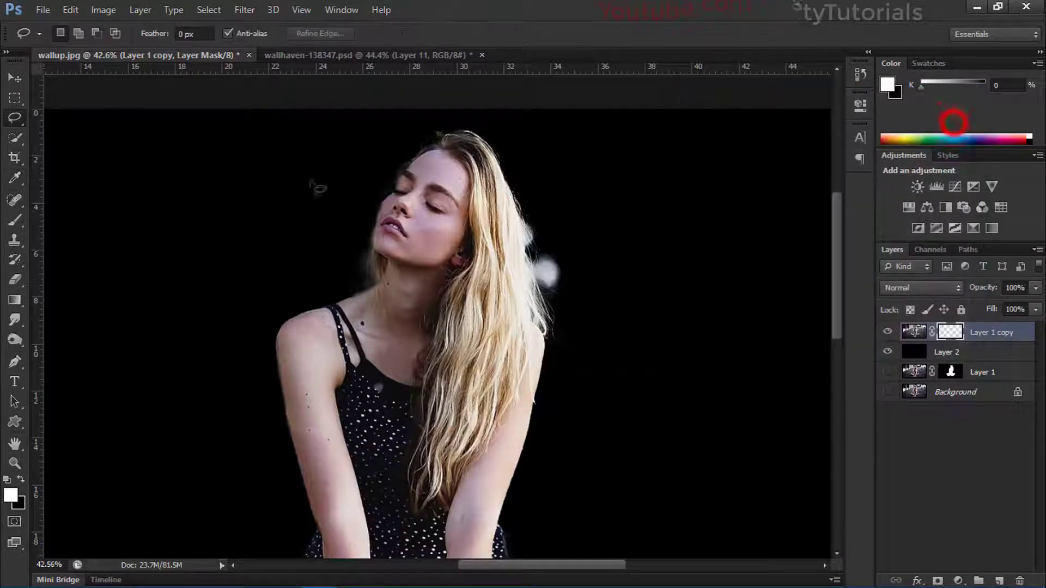
- Set up a 25 px Brush with black as the foreground colour for painting on Layer 1 copy's mask around the face
scroll(234, 226, up, 4)
drag(616, 245, 567, 310)
scroll(567, 310, up, 3)
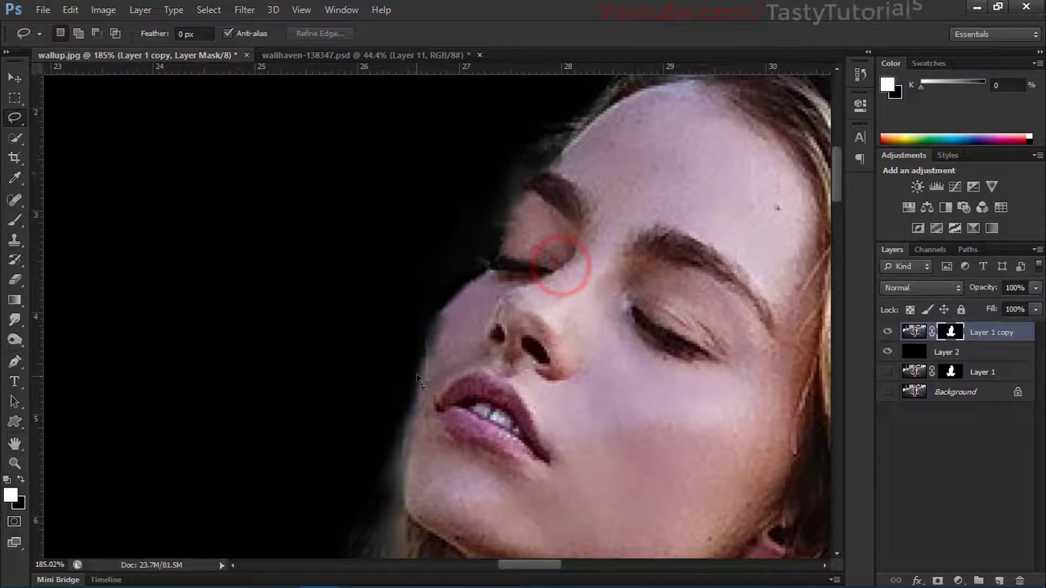
drag(423, 373, 426, 342)
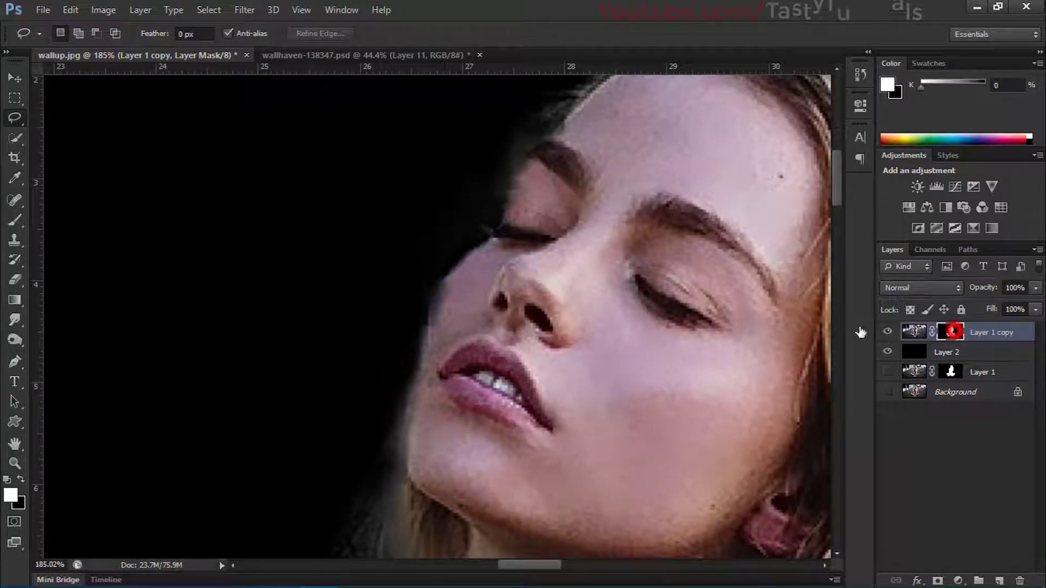
click(16, 219)
click(82, 217)
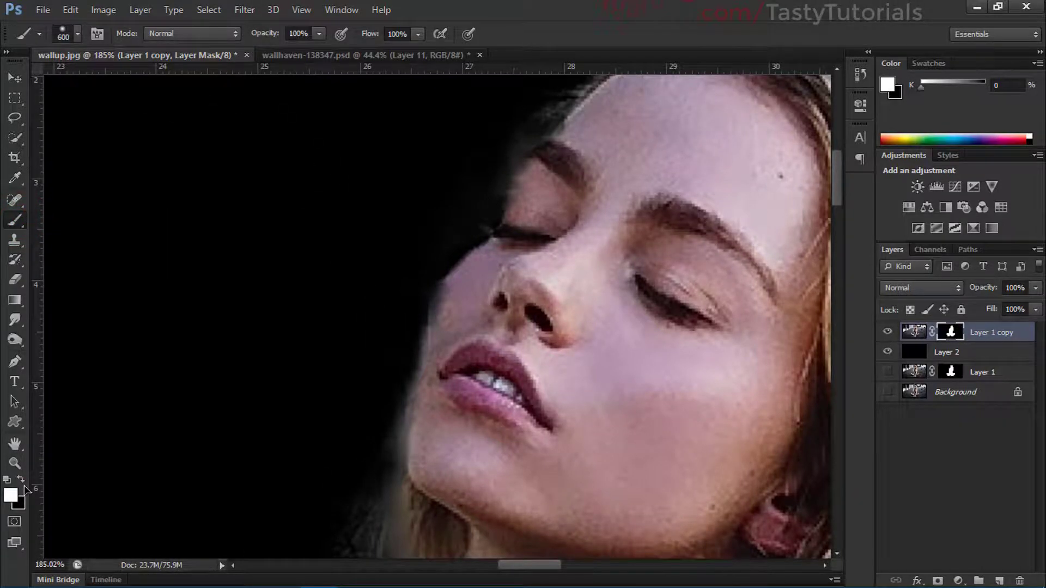
click(21, 480)
key(bracketleft)
key(bracketleft)
key(bracketleft)
key(bracketleft)
key(bracketleft)
key(bracketleft)
key(bracketleft)
key(bracketleft)
key(bracketleft)
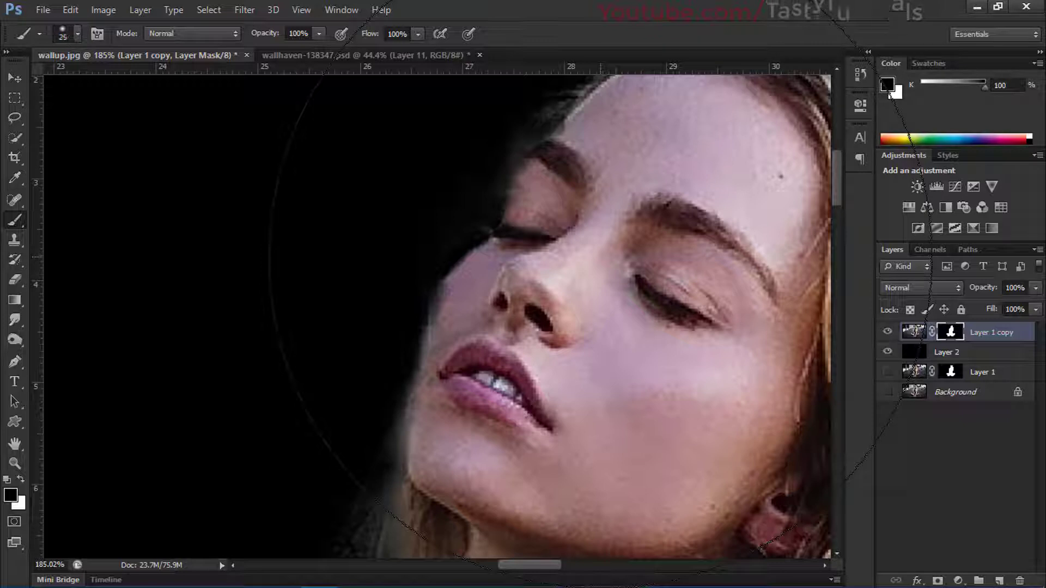
- Try painting black on the mask over the outer eyebrow edge with a 20 px brush, and undo the stroke
drag(520, 172, 504, 180)
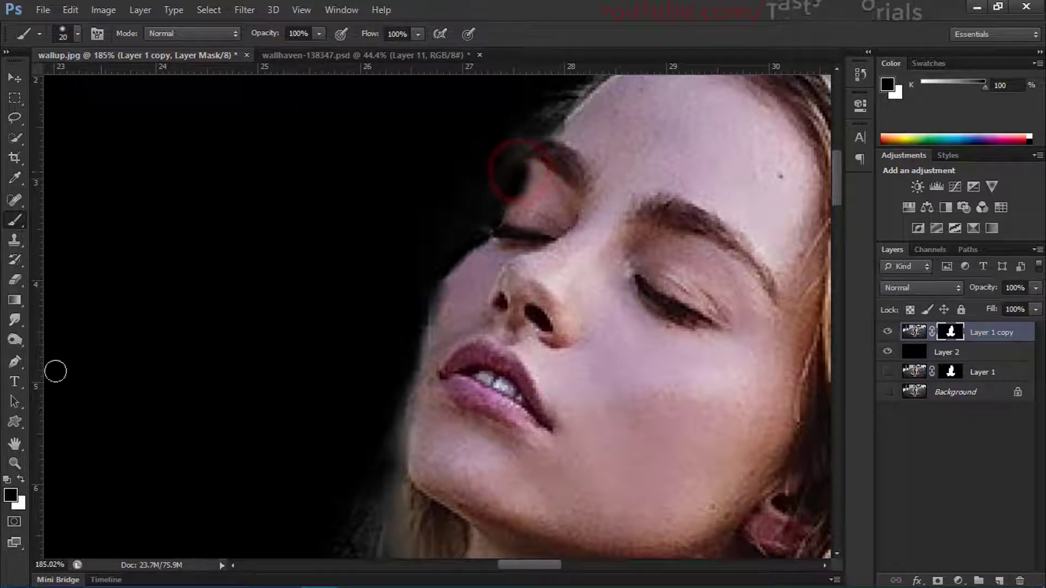
click(22, 480)
key(ctrl+alt+z)
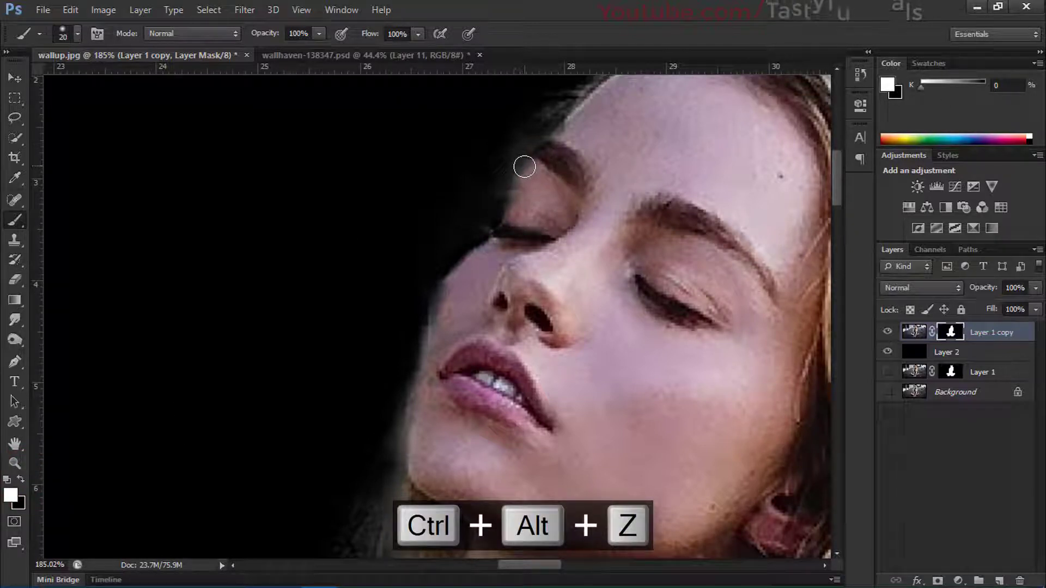
- Set the 20 px brush's hardness to 88% and undo the test painting at the eyebrow edge
mouse_move(530, 171)
mouse_down()
mouse_move(514, 236)
mouse_move(532, 260)
mouse_move(556, 262)
mouse_up()
right_click(403, 180)
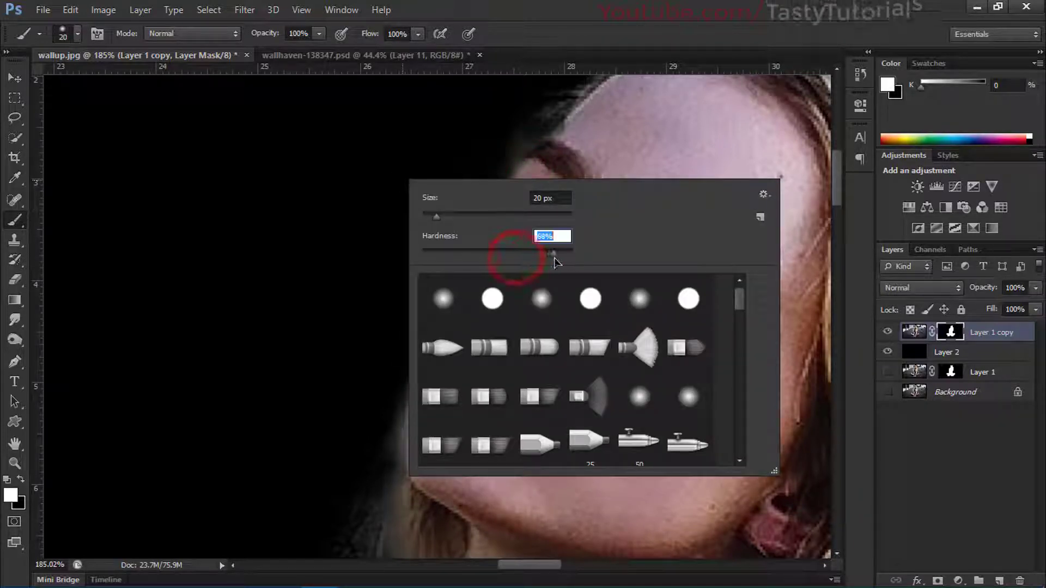
key(Return)
key(ctrl+alt+z)
- Clean up Layer 1 copy's mask edge along the face, neck, shoulder and arms with a 45 px brush, alternating black and white
scroll(432, 303, down, 3)
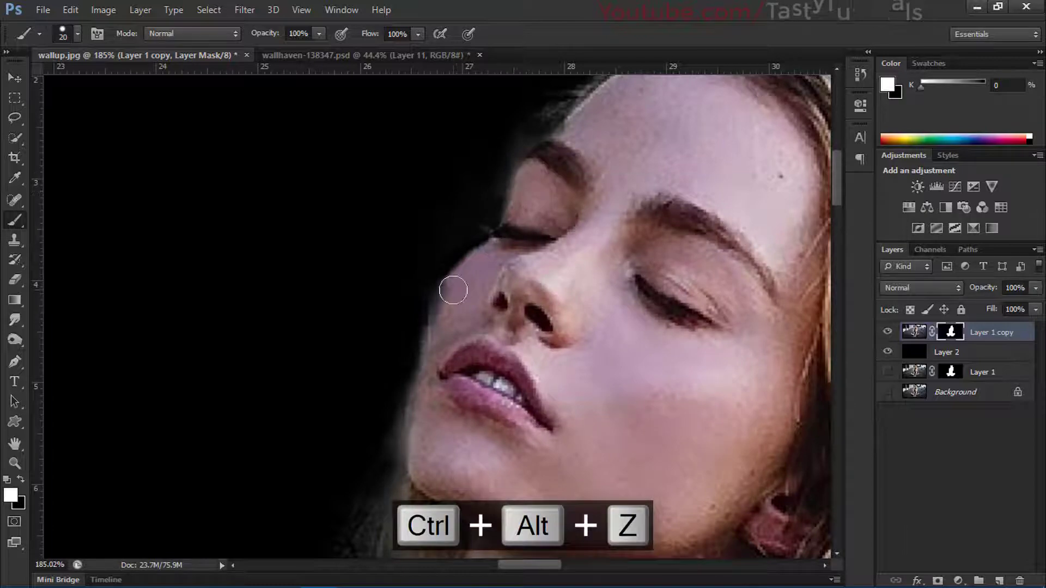
key(x)
key(bracketright)
key(bracketright)
key(bracketright)
key(bracketright)
key(bracketright)
key(x)
scroll(381, 365, down, 5)
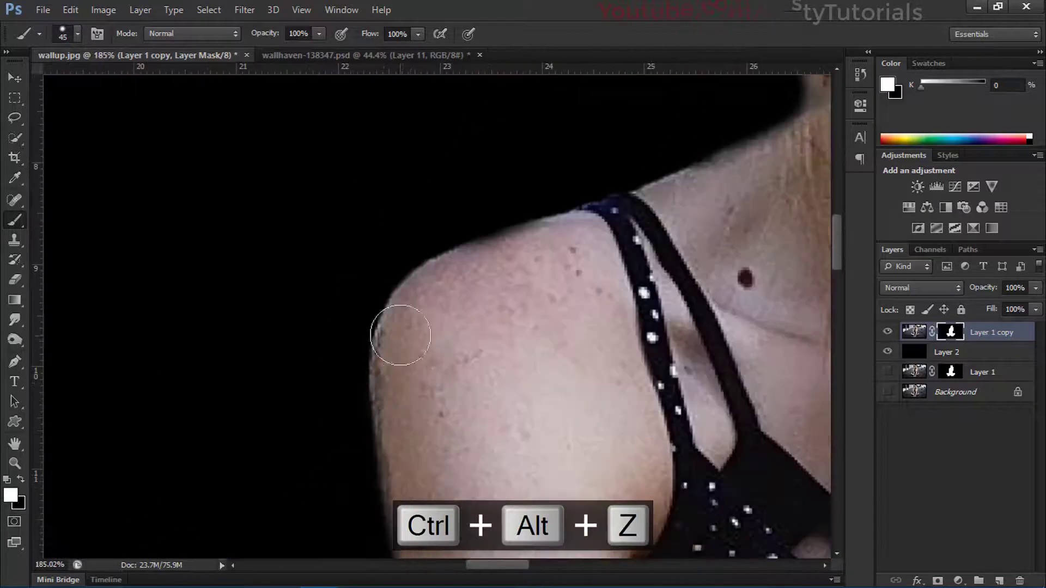
scroll(425, 327, down, 2)
scroll(419, 245, down, 3)
scroll(382, 228, up, 2)
scroll(376, 241, up, 10)
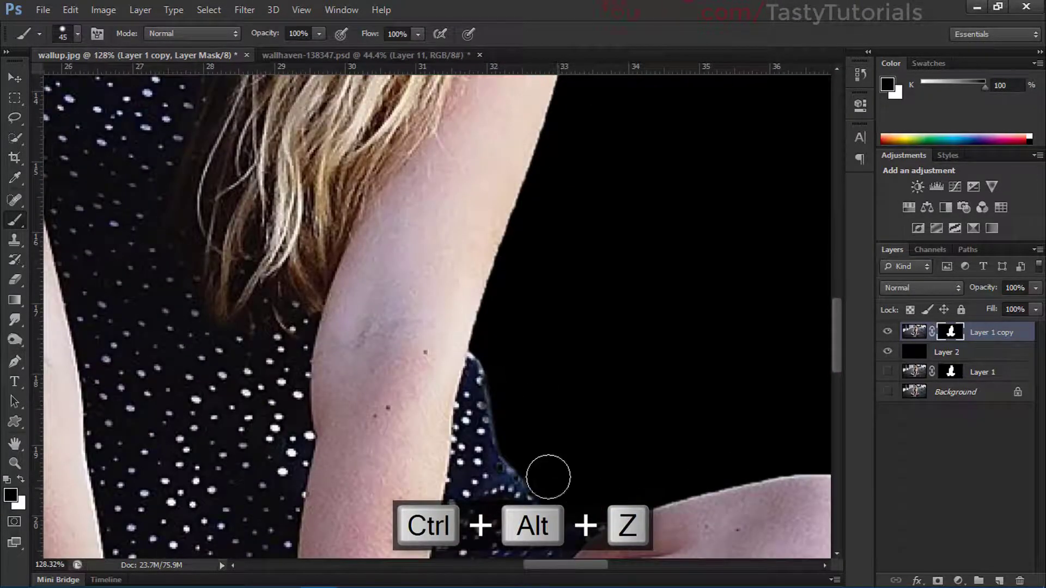
- Reduce the brush to 7 px and touch up the remaining mask edges around the dress and hair
scroll(206, 311, up, 3)
key(bracketleft)
key(bracketleft)
key(bracketleft)
key(bracketleft)
key(bracketleft)
key(bracketleft)
key(bracketleft)
key(bracketleft)
key(bracketleft)
key(bracketleft)
key(ctrl+z)
scroll(210, 425, down, 10)
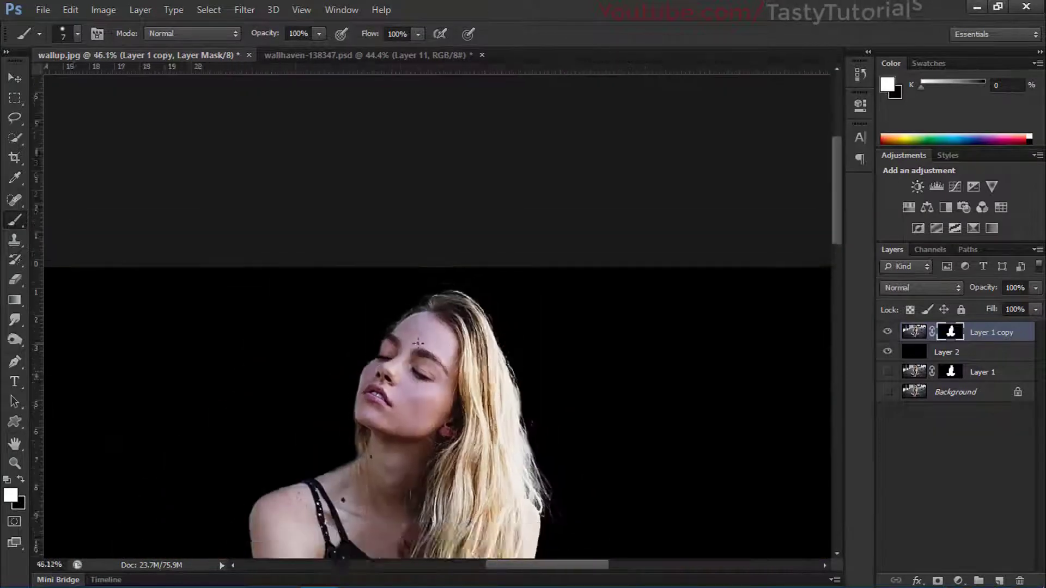
scroll(210, 425, up, 2)
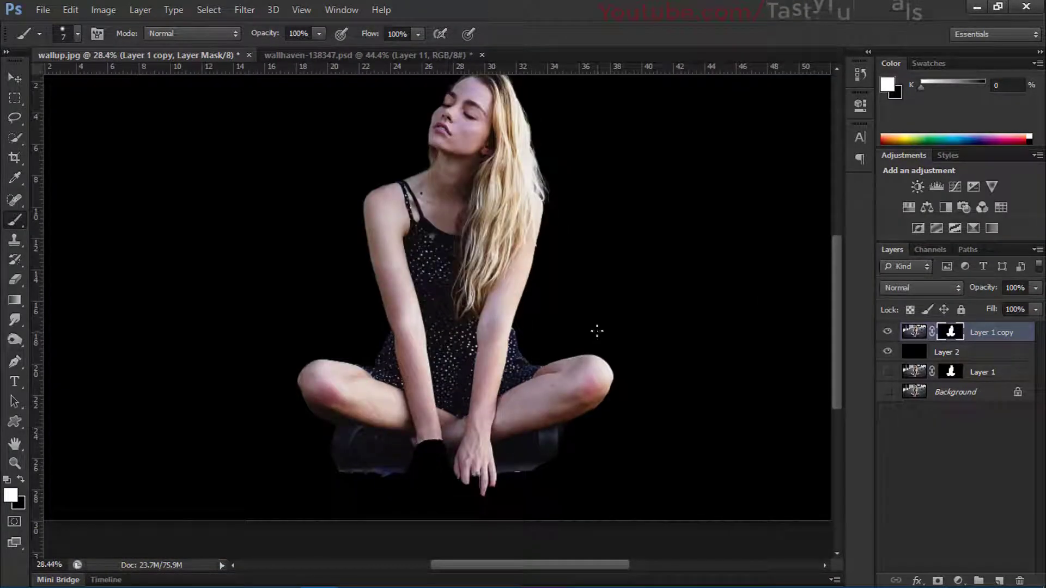
- Delete the black Layer 2 and the hidden Layer 1
click(948, 350)
key(Delete)
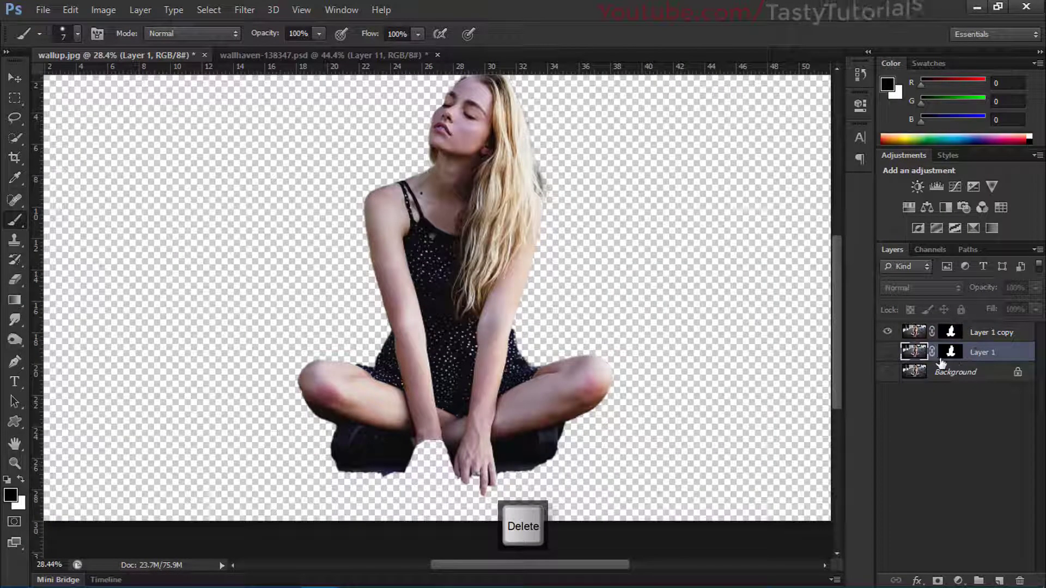
key(Delete)
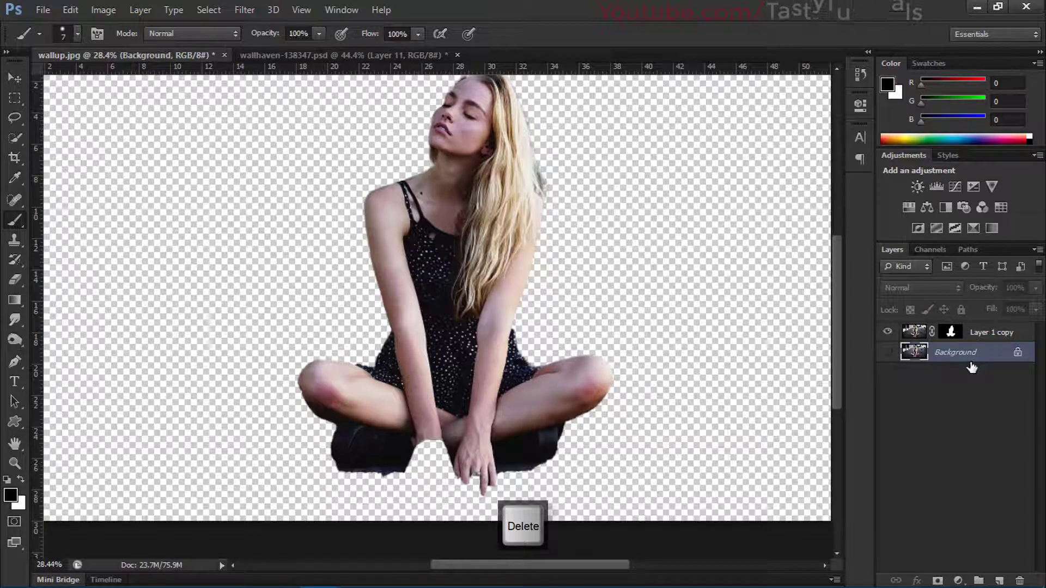
- Compare the cutout with the original by toggling layer visibility, and rename Layer 1 copy as Model
scroll(677, 310, down, 1)
click(883, 355)
click(882, 353)
click(916, 333)
click(885, 333)
click(885, 333)
double_click(994, 334)
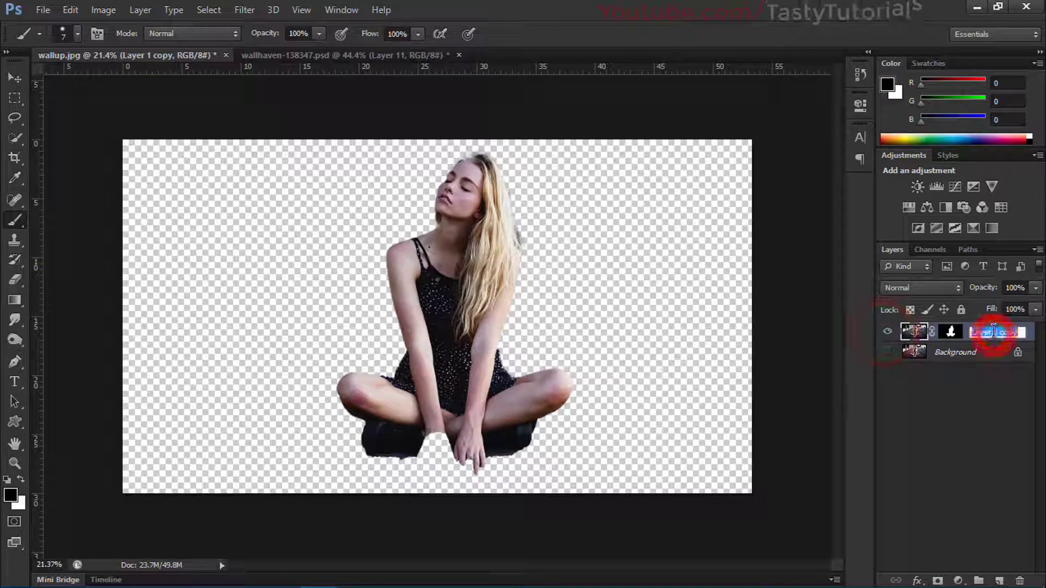
key(Return)
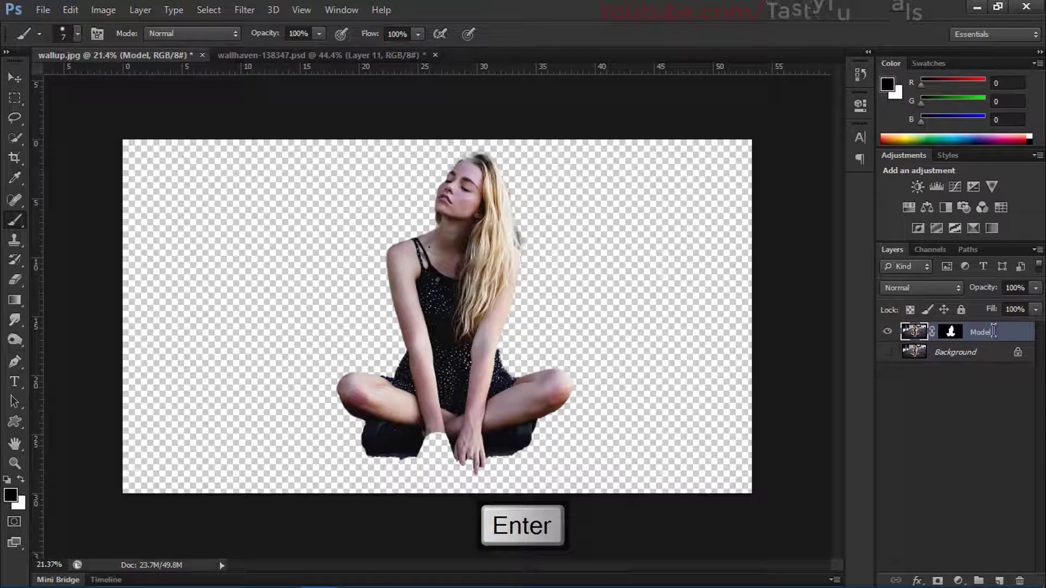
- Duplicate the Background layer beneath Model and make the duplicate visible
click(948, 332)
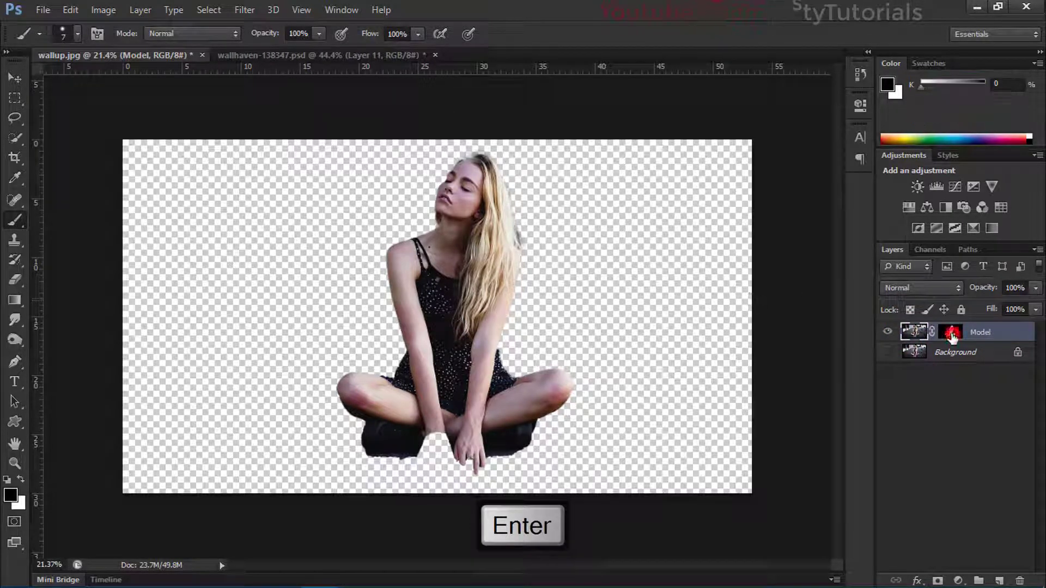
scroll(299, 276, up, 3)
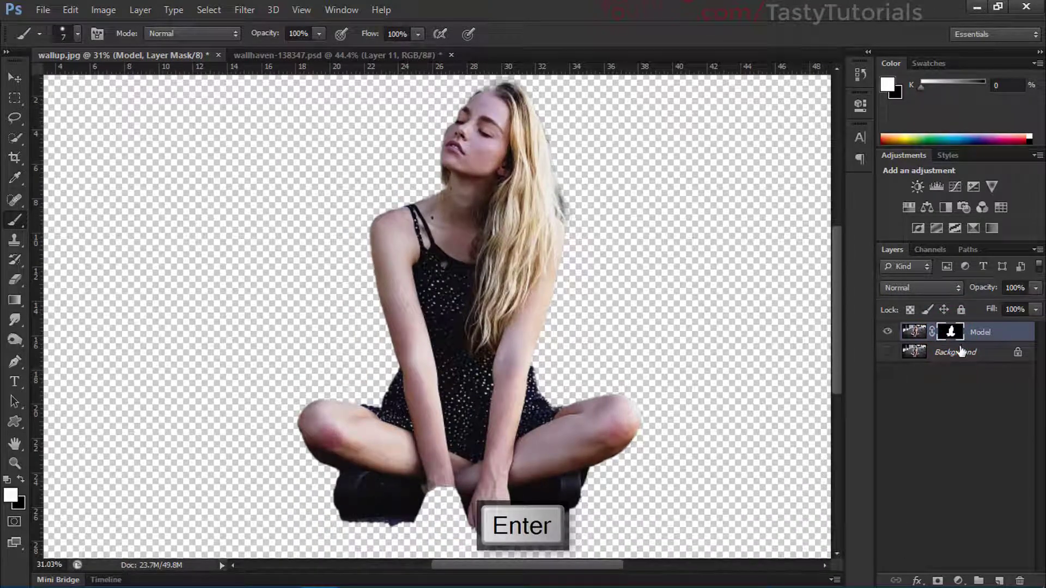
click(975, 354)
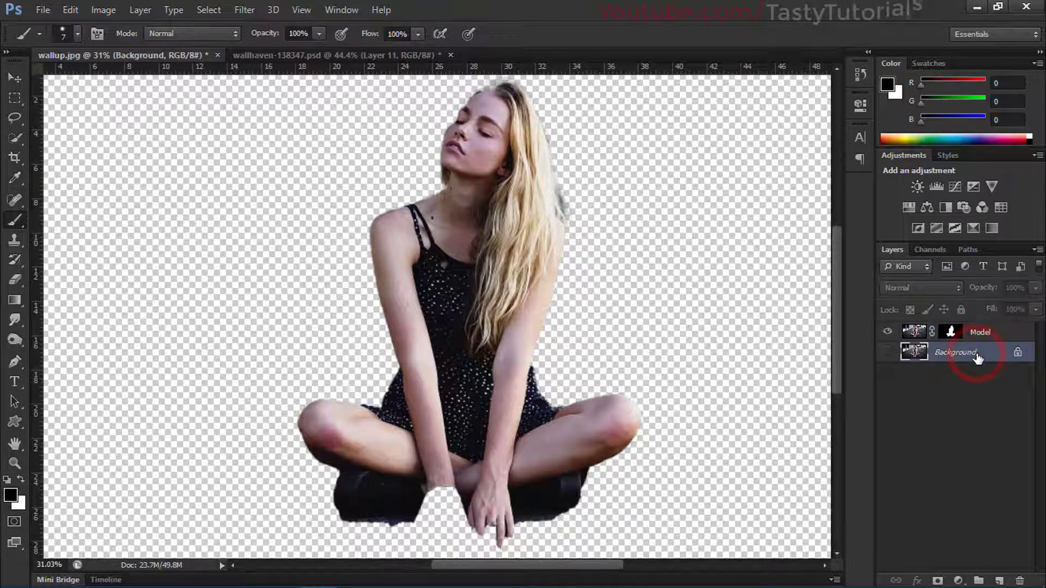
key(ctrl+j)
click(888, 352)
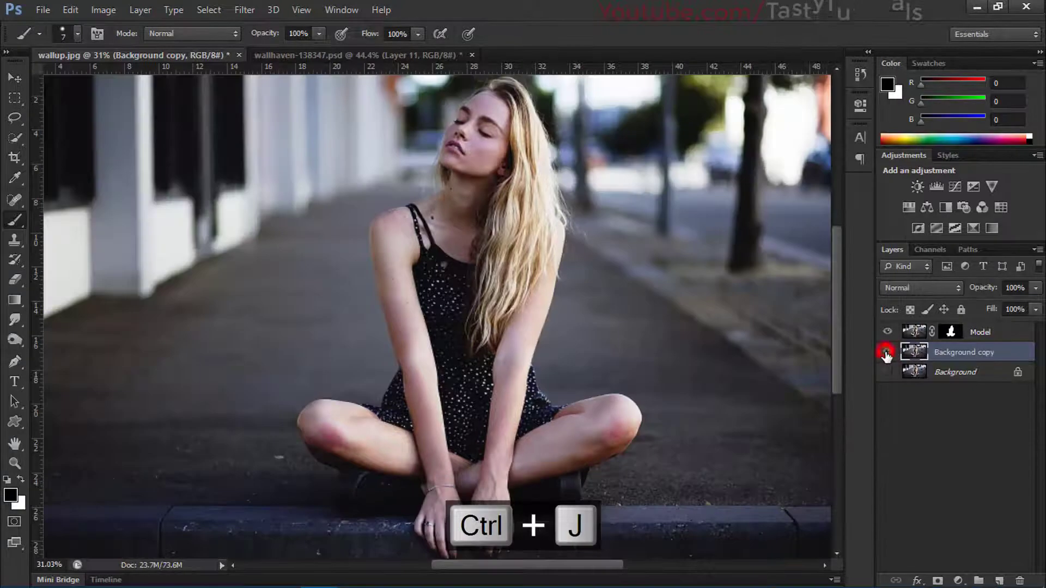
click(887, 352)
click(887, 352)
click(888, 353)
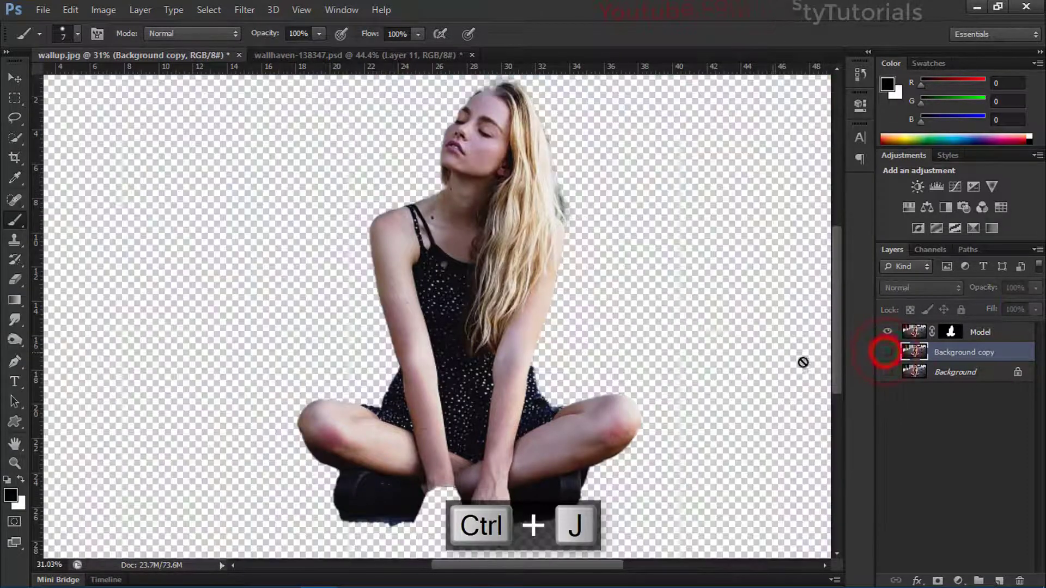
click(887, 353)
scroll(625, 320, down, 2)
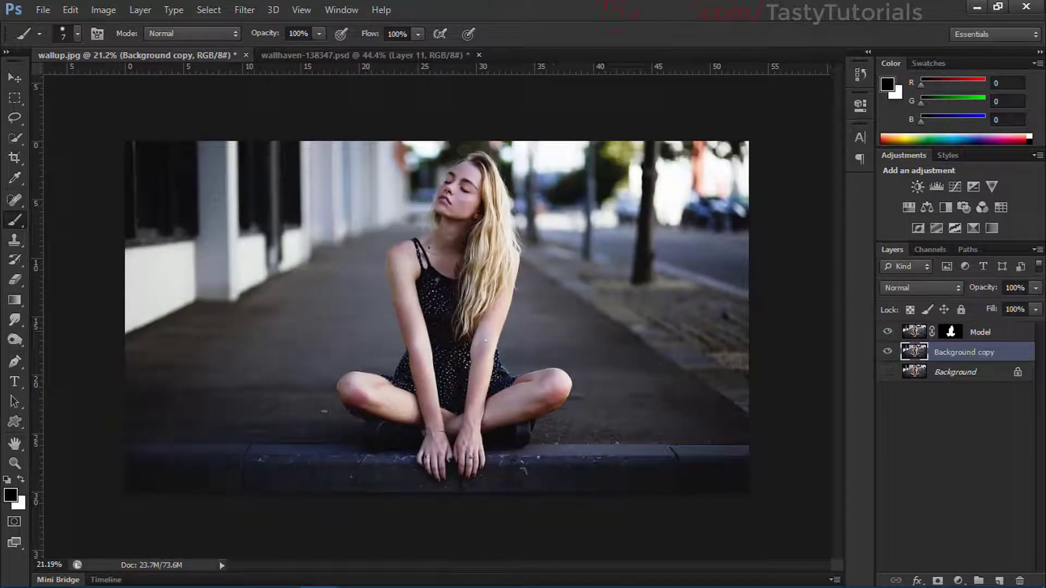
- Add a new layer above Background copy and activate the Rectangular Marquee tool with nothing selected
key(v)
scroll(435, 359, up, 2)
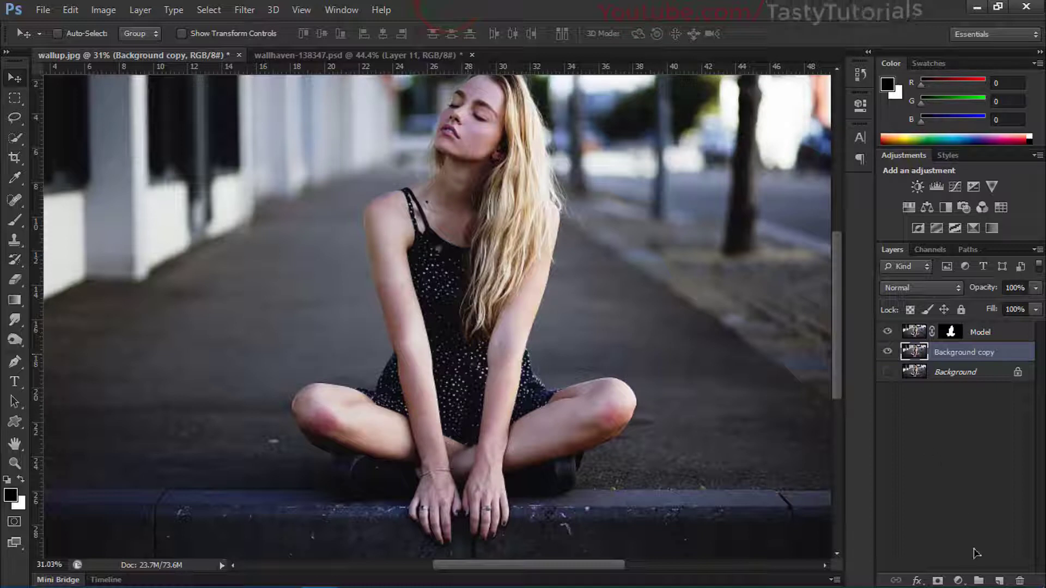
click(999, 581)
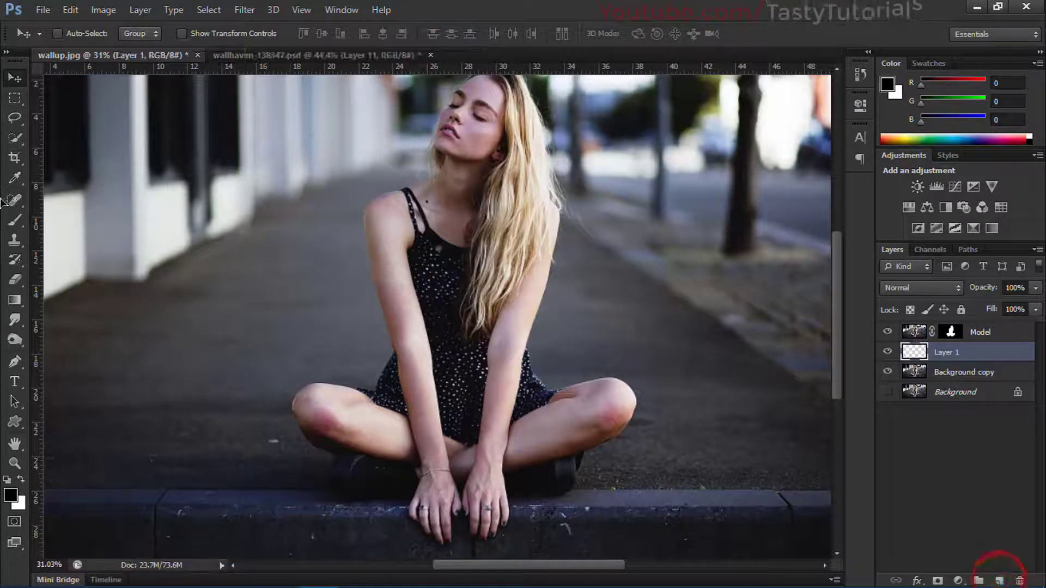
click(15, 98)
click(52, 94)
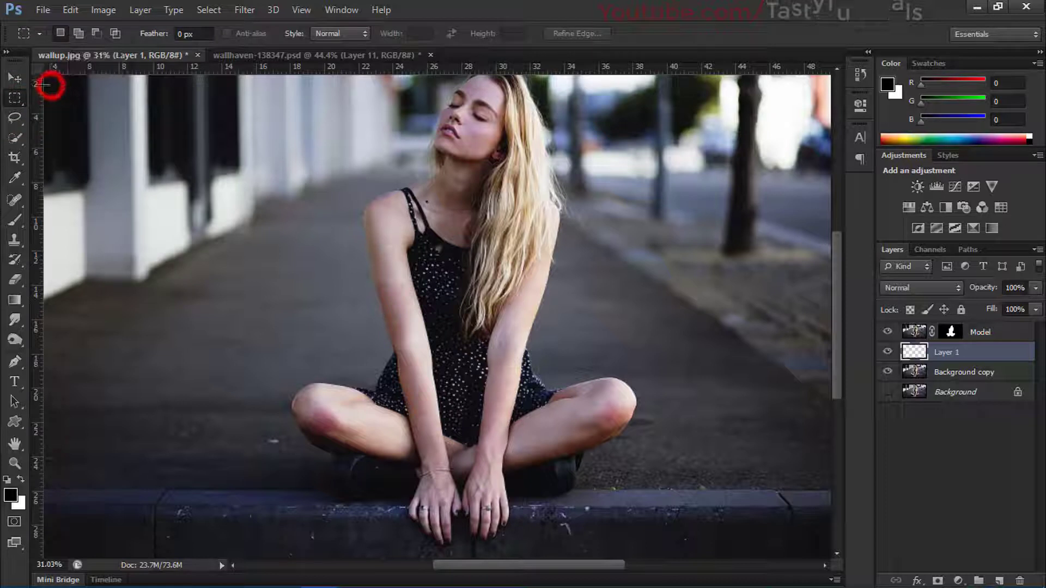
click(15, 98)
click(52, 94)
key(ctrl+d)
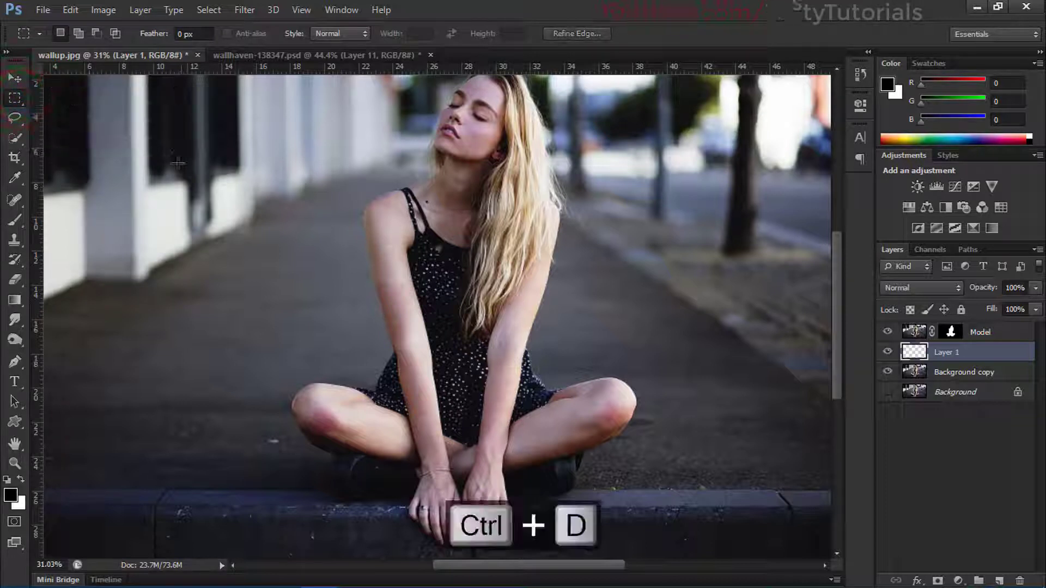
- Select a rectangle around the woman's legs from waist height to the image's lower edge and fill it with white on Layer 1
drag(264, 358, 656, 298)
scroll(622, 306, down, 3)
scroll(542, 403, up, 2)
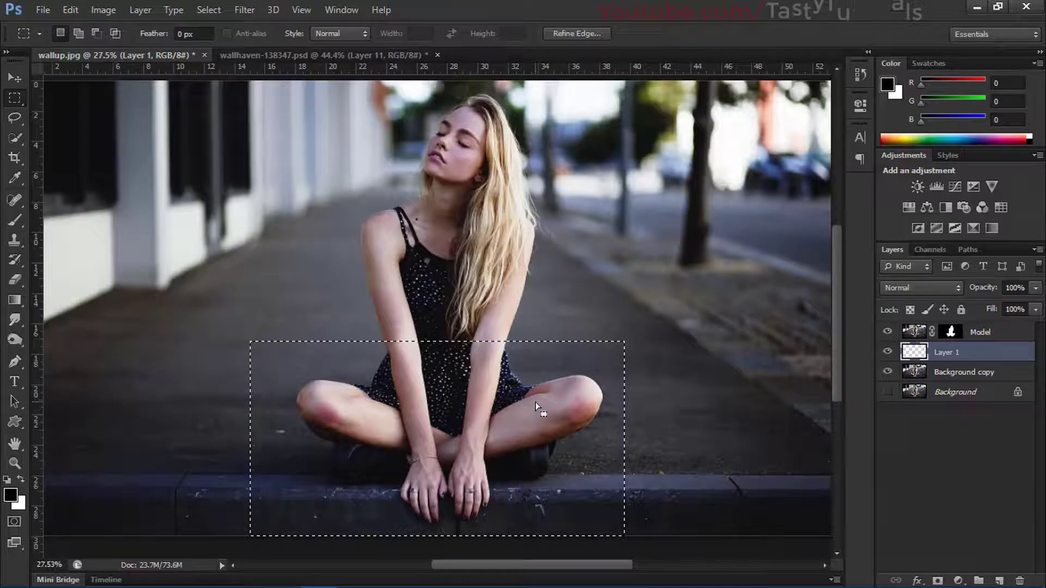
scroll(538, 403, down, 2)
scroll(535, 402, up, 3)
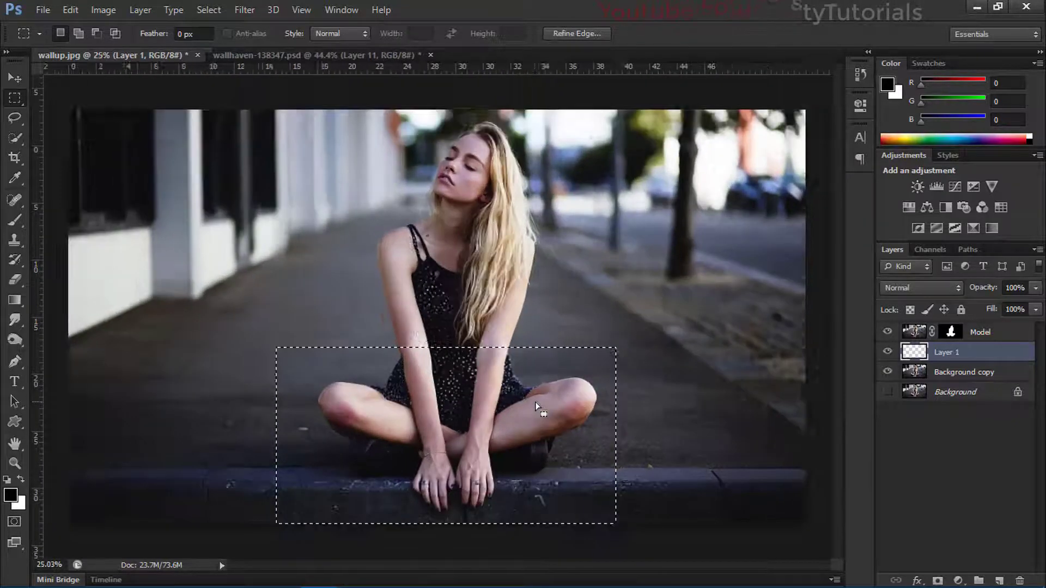
scroll(551, 423, down, 2)
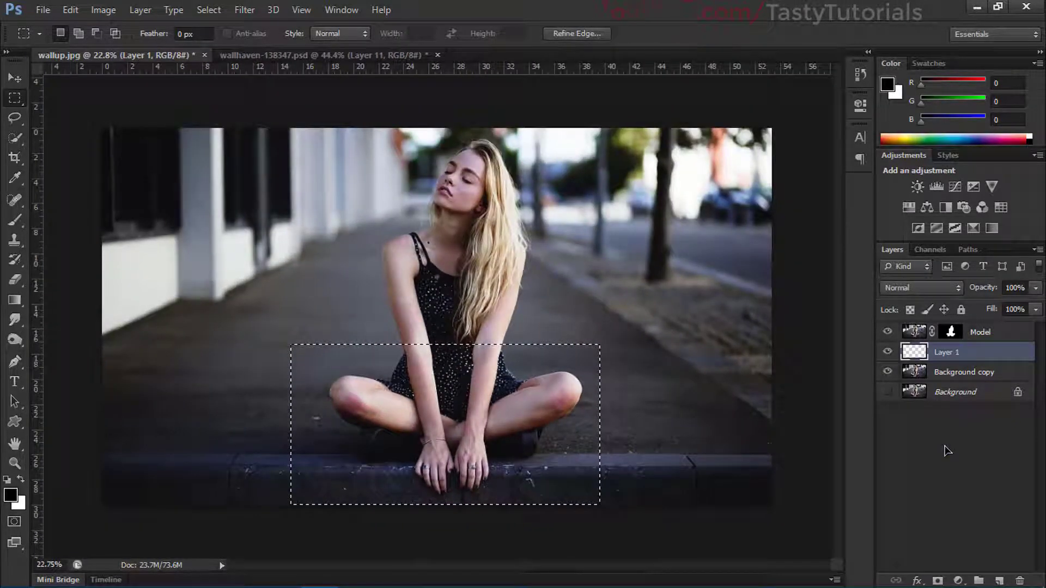
key(ctrl+BackSpace)
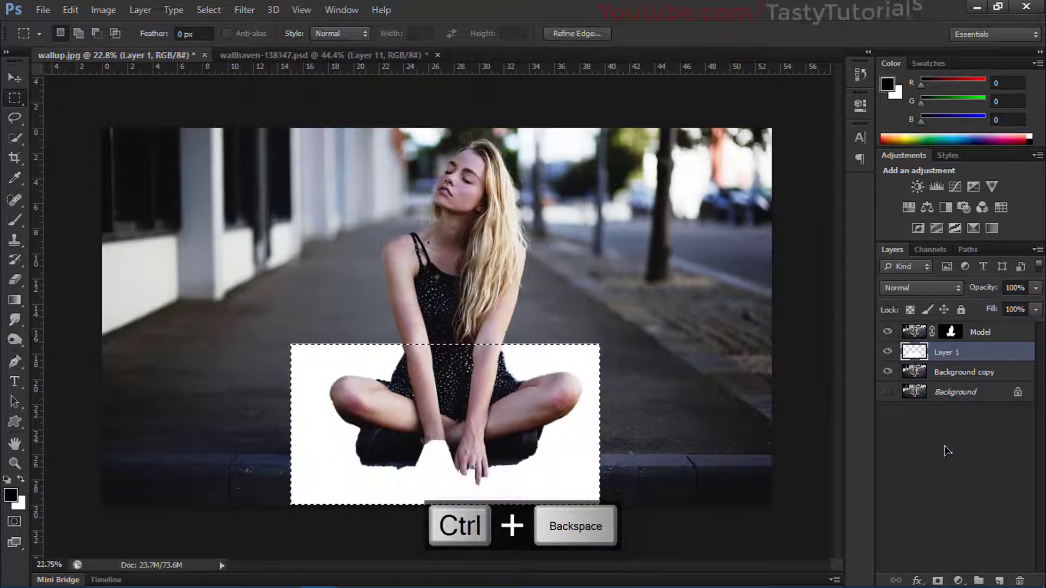
- Change the foreground colour to mid grey (RGB 121, 121, 121), fill the selected rectangle on Layer 1 with it, and deselect
click(11, 495)
drag(256, 217, 430, 171)
click(728, 135)
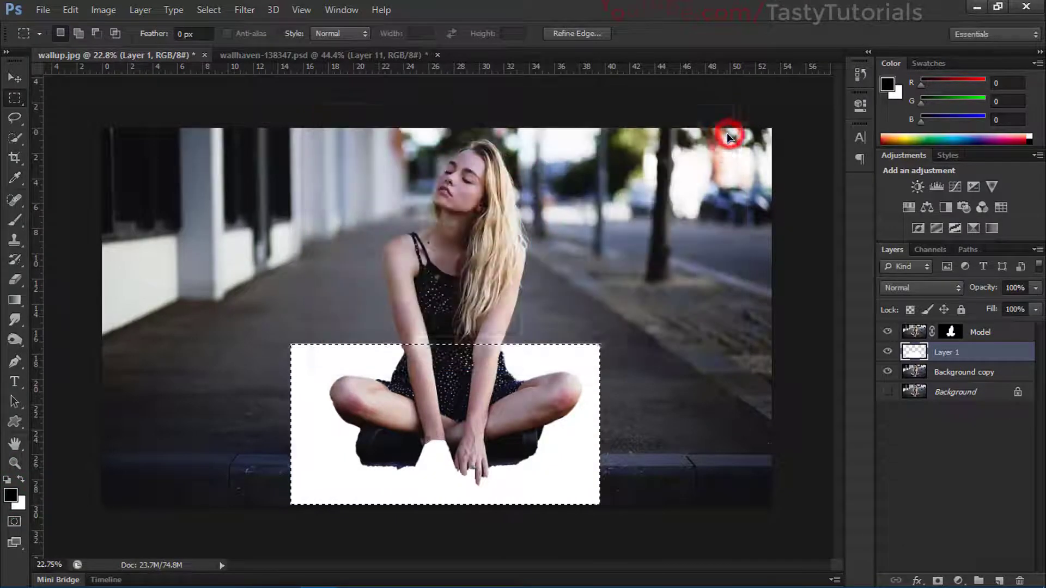
key(alt+BackSpace)
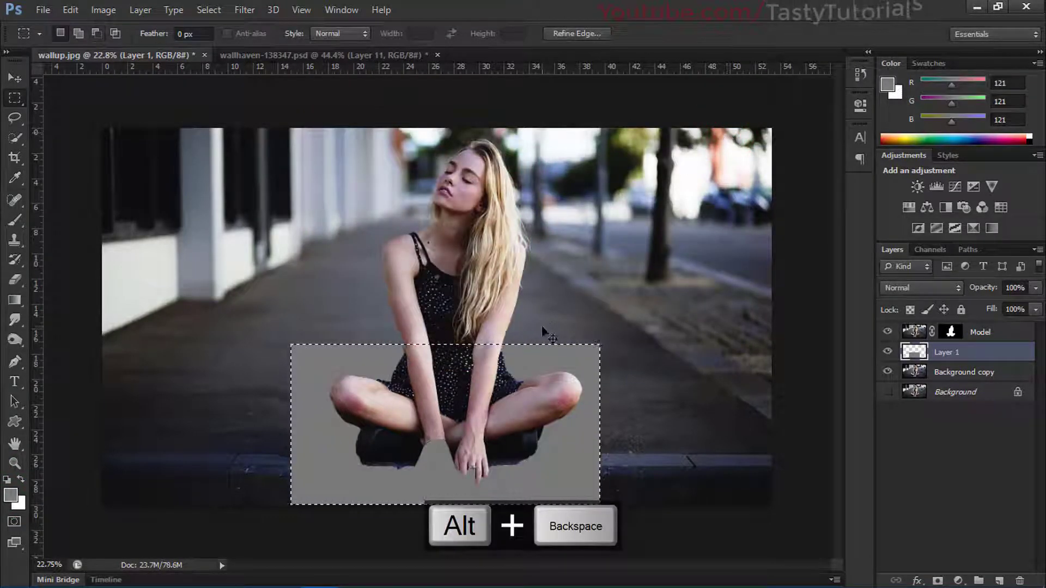
key(ctrl+d)
scroll(507, 393, up, 3)
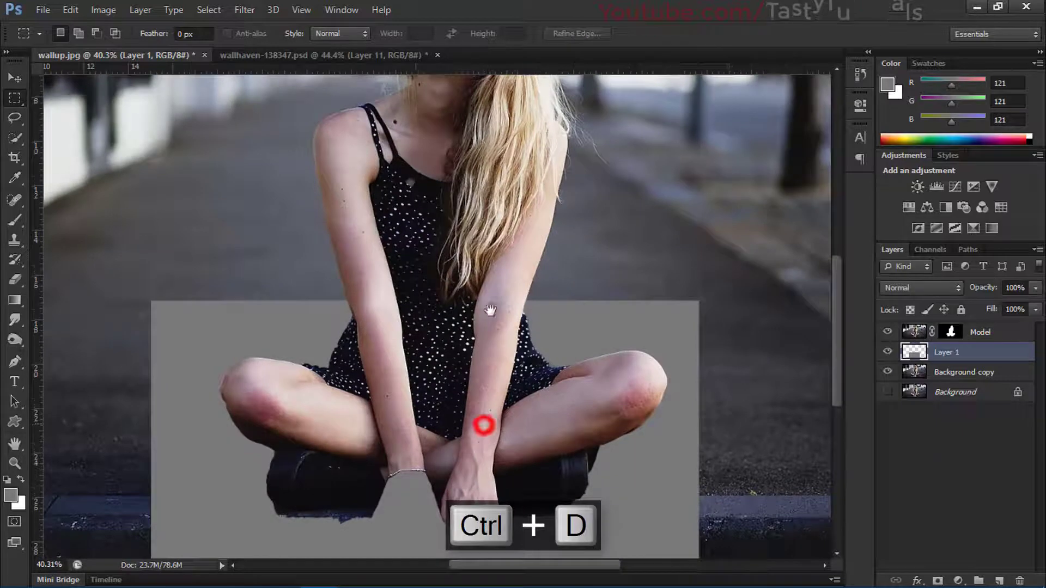
drag(479, 425, 472, 314)
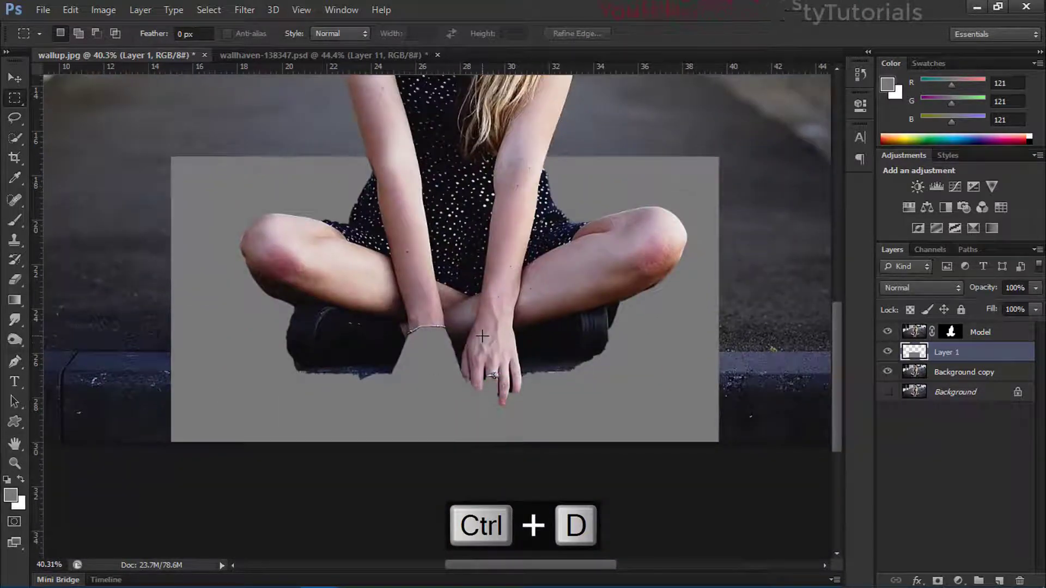
key(ctrl+t)
right_click(491, 272)
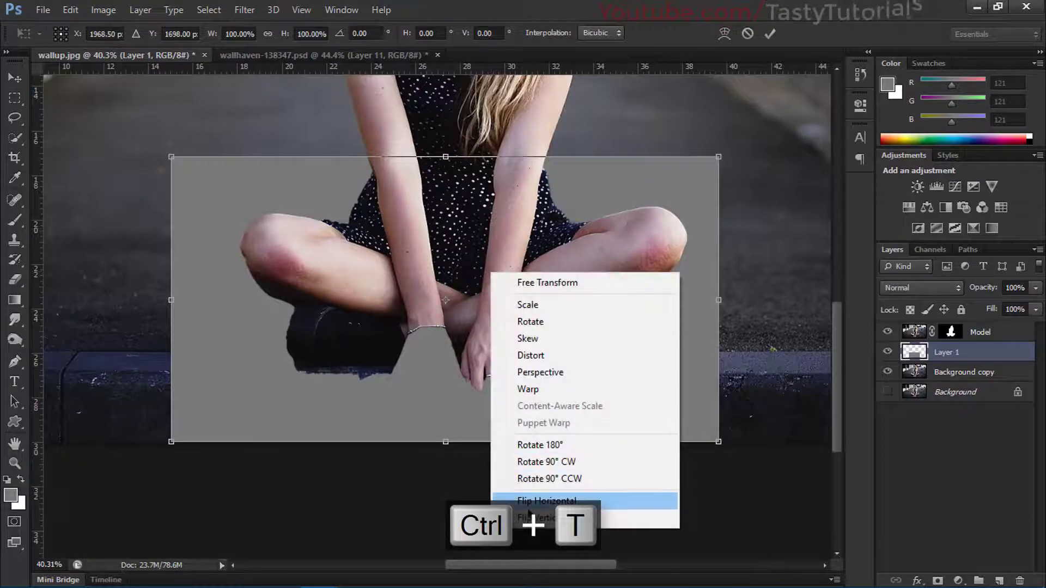
click(541, 372)
key(ctrl+0)
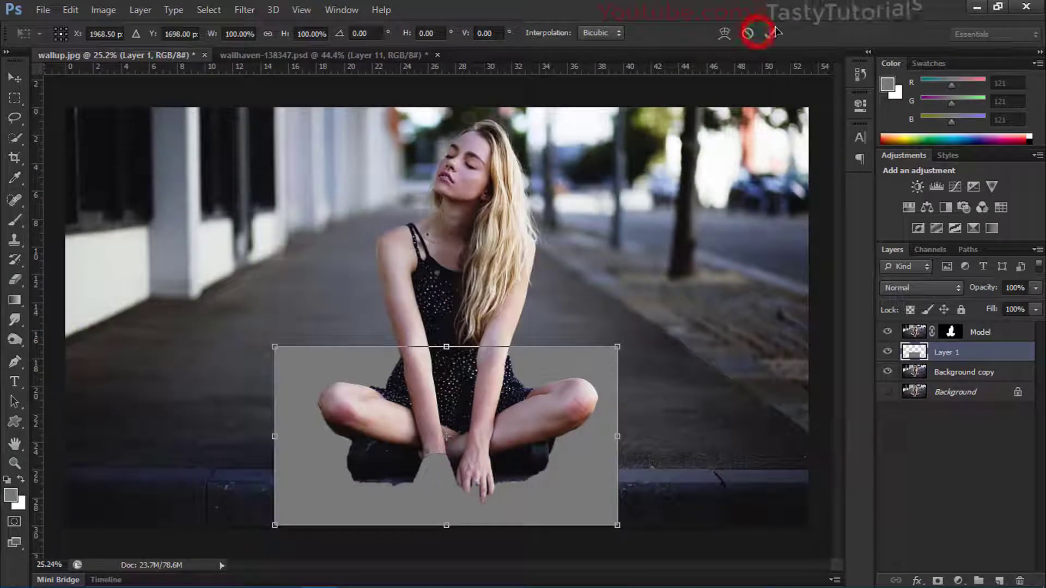
click(748, 37)
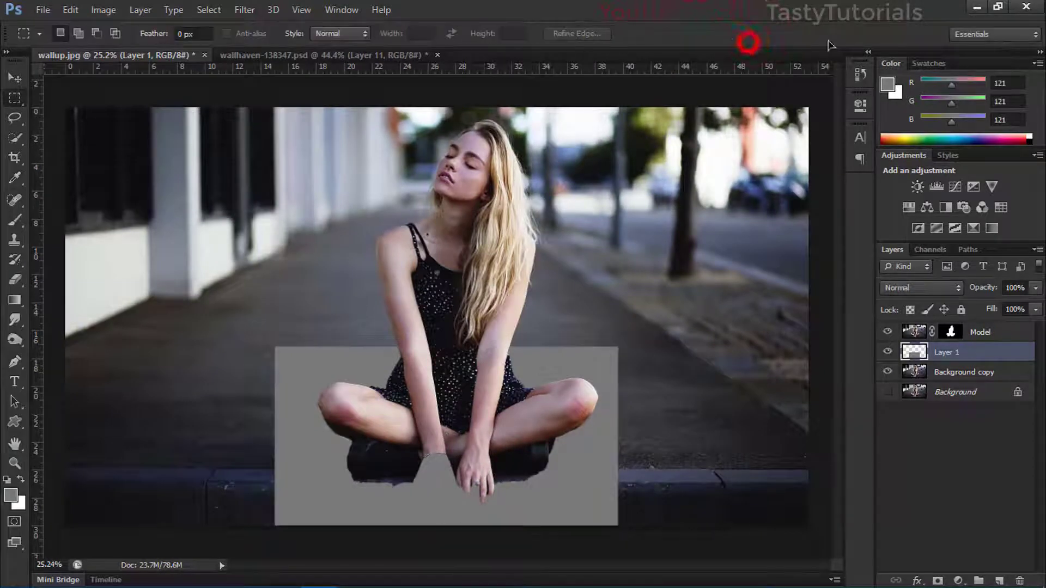
- Convert Layer 1 to a smart object and open its layer style settings
right_click(978, 356)
click(674, 191)
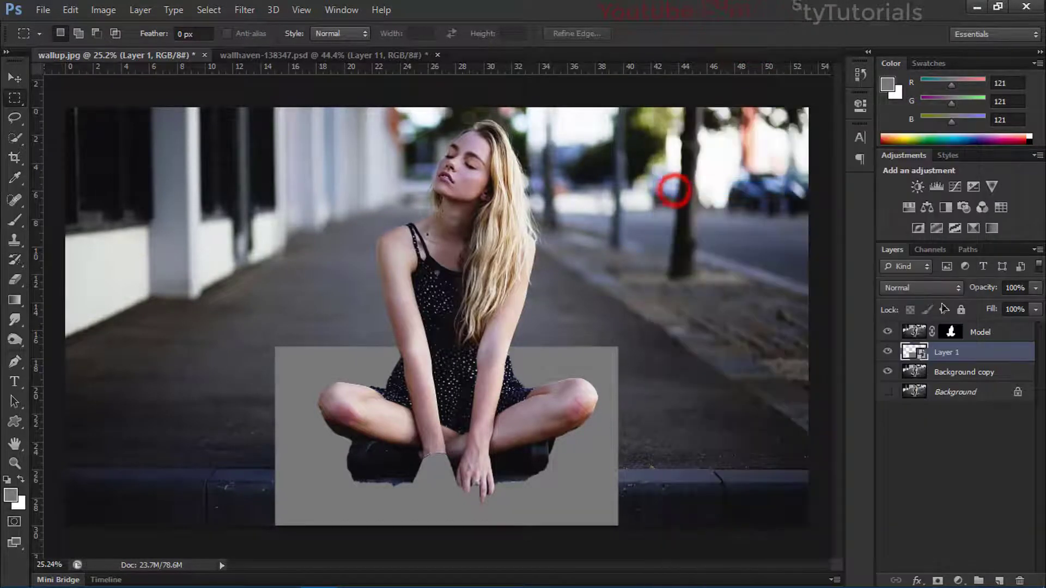
double_click(986, 352)
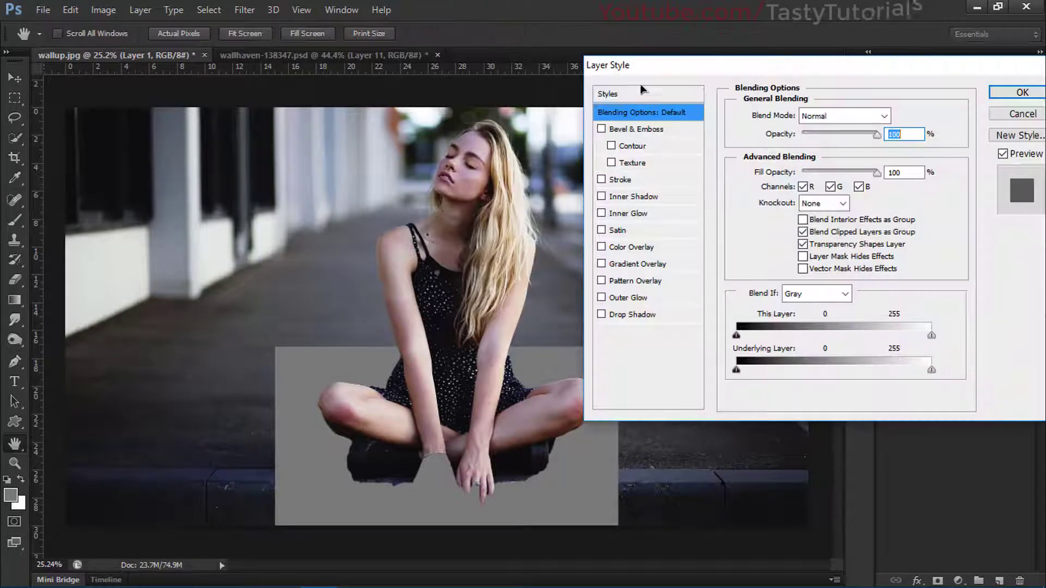
drag(659, 70, 621, 42)
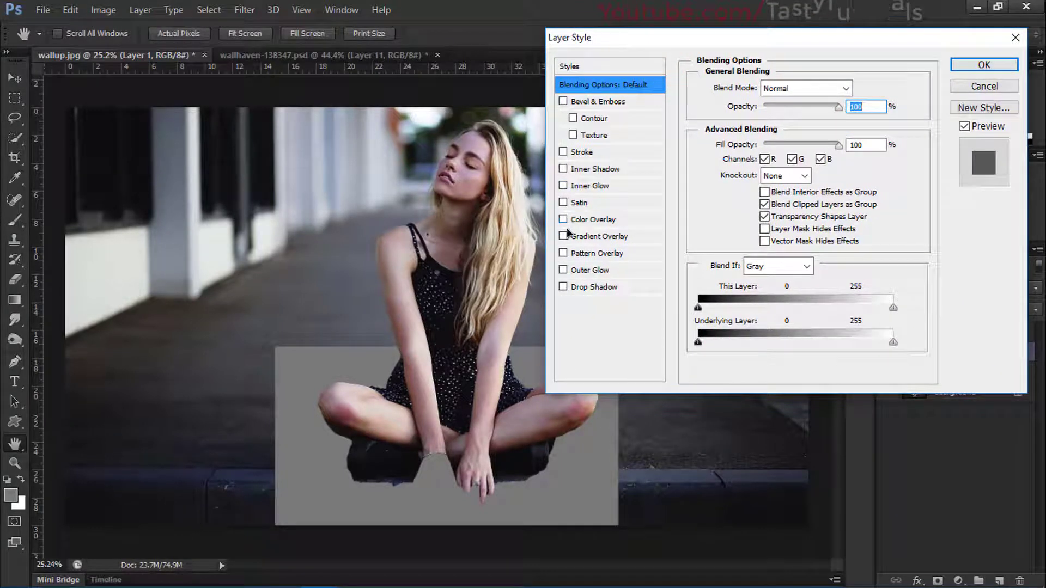
- Add a Stroke effect to Layer 1 with a size of 43 px, positioned Inside
click(579, 153)
click(785, 107)
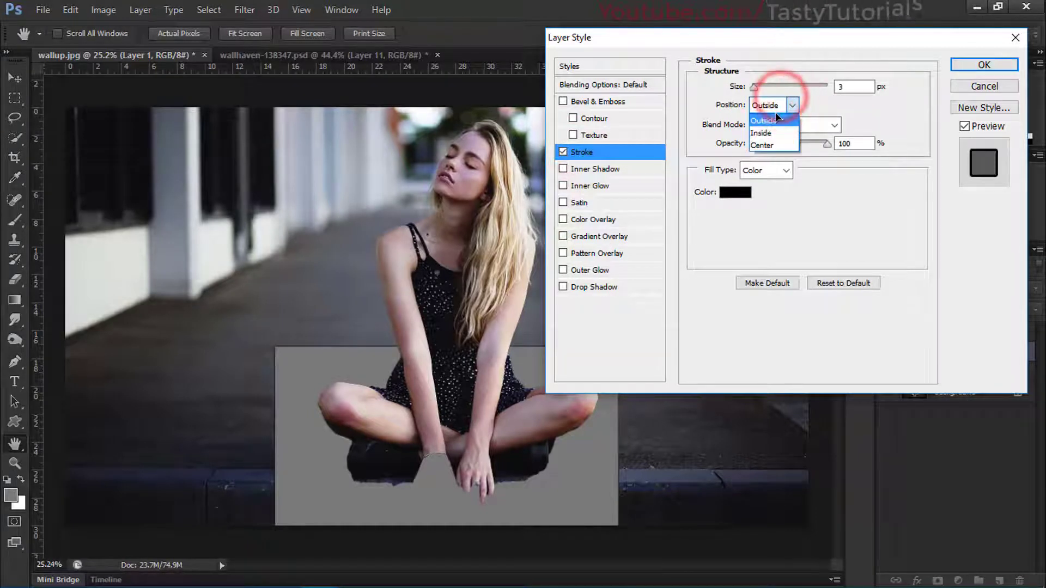
click(768, 120)
double_click(849, 87)
text(10)
key(Up)
key(Up)
key(Up)
key(Up)
key(Up)
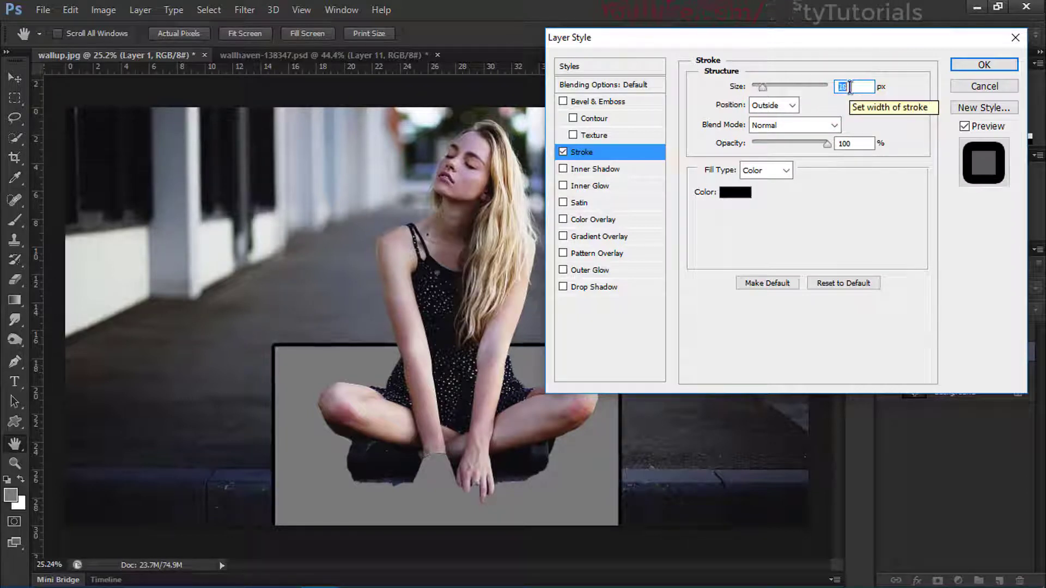
drag(763, 87, 768, 87)
click(773, 105)
click(771, 131)
- Set the stroke size to 25 px
double_click(850, 87)
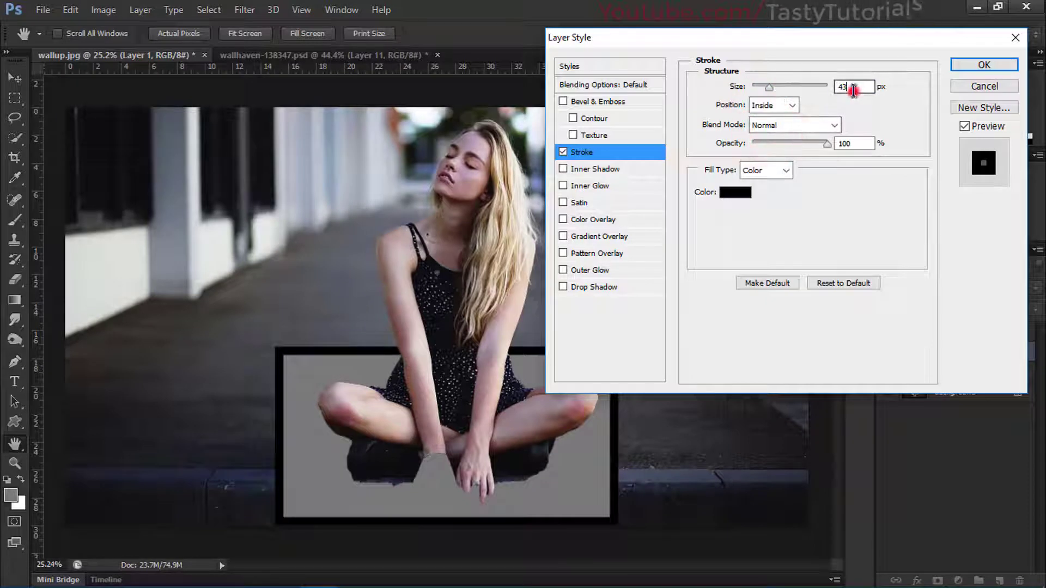
key(Down)
key(Down)
key(Down)
key(Down)
key(Down)
key(Down)
key(Down)
key(Down)
key(Down)
key(Down)
key(Down)
key(Down)
key(Down)
key(Down)
key(Down)
key(Down)
key(Down)
key(Down)
key(Down)
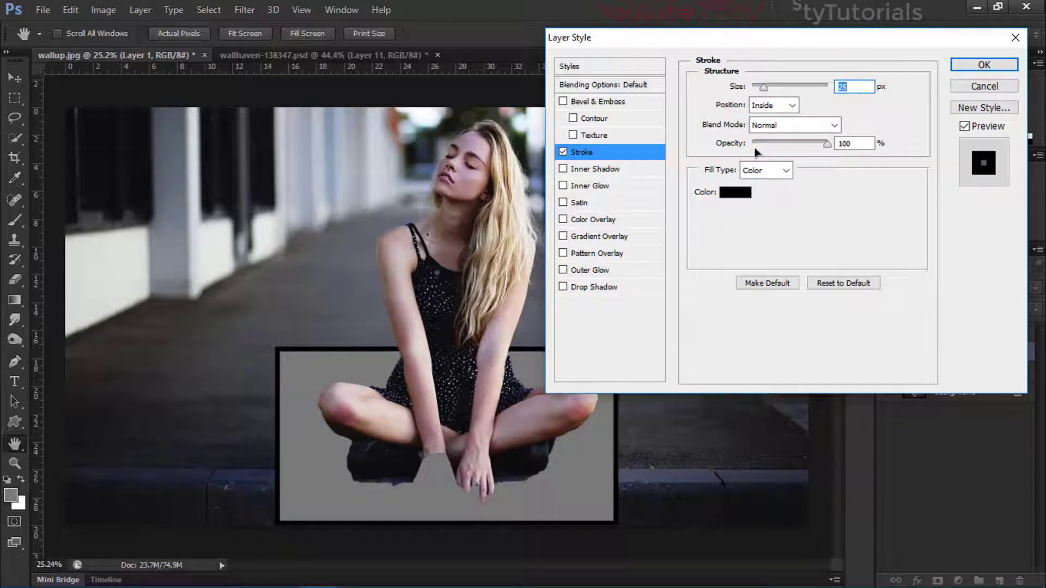
- Change the stroke colour to pure white (ffffff)
click(730, 194)
mouse_move(316, 240)
mouse_down()
mouse_move(326, 176)
mouse_move(247, 111)
mouse_up()
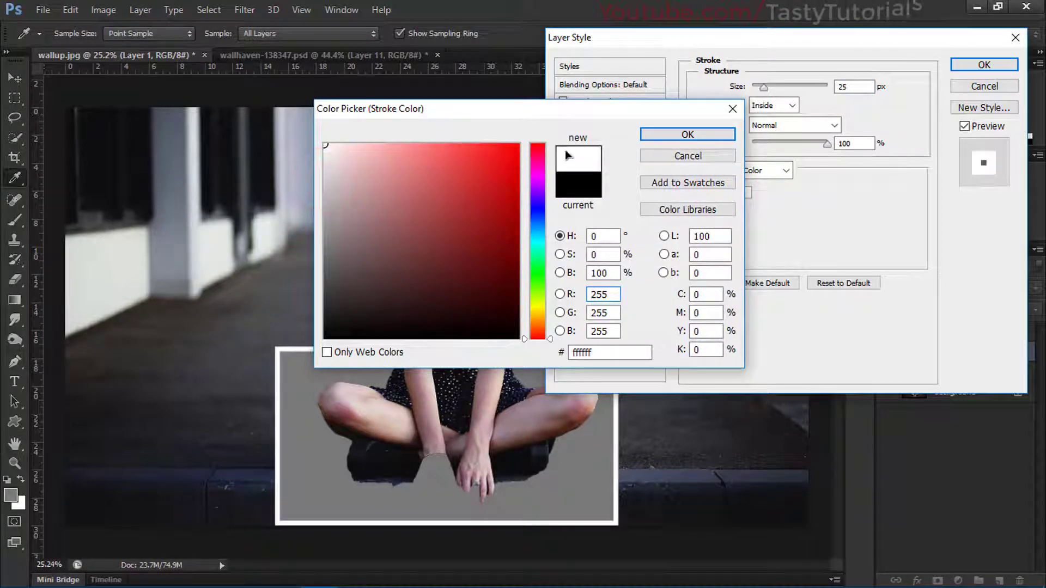
click(656, 136)
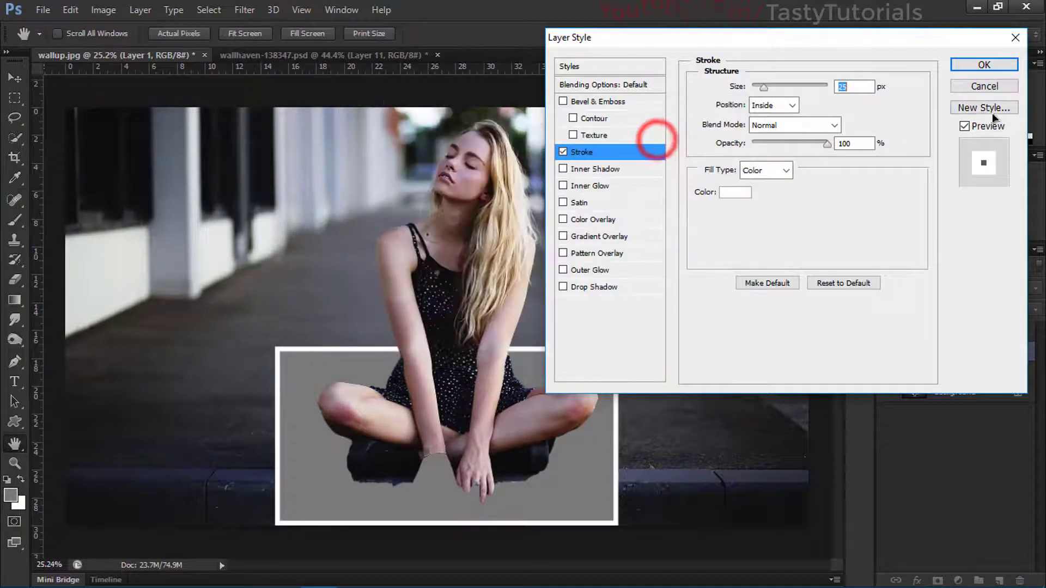
- Lower Layer 1's fill opacity to 0% so only the white frame remains, and apply the layer style
click(613, 86)
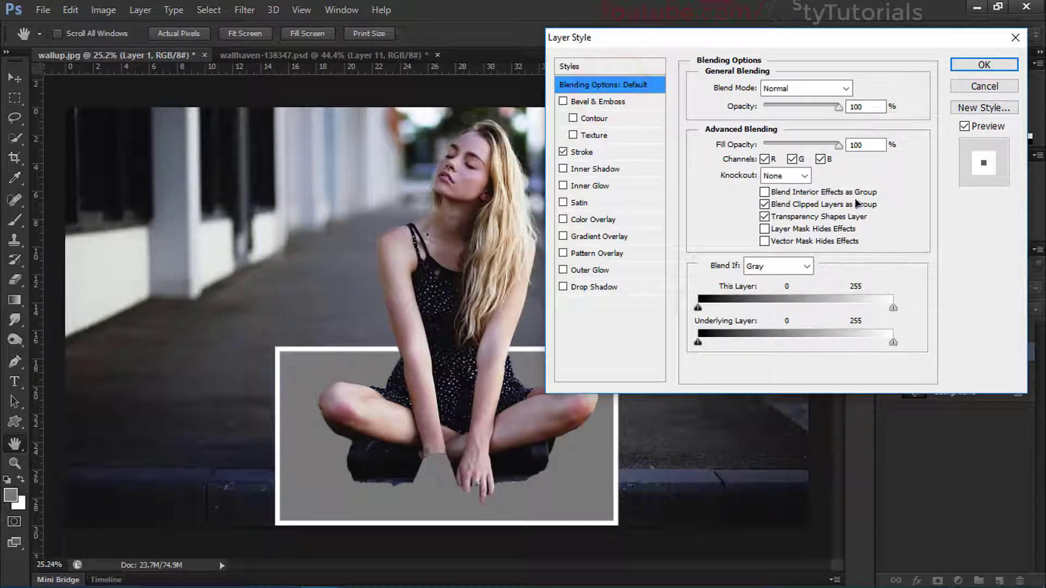
drag(838, 144, 764, 144)
click(962, 66)
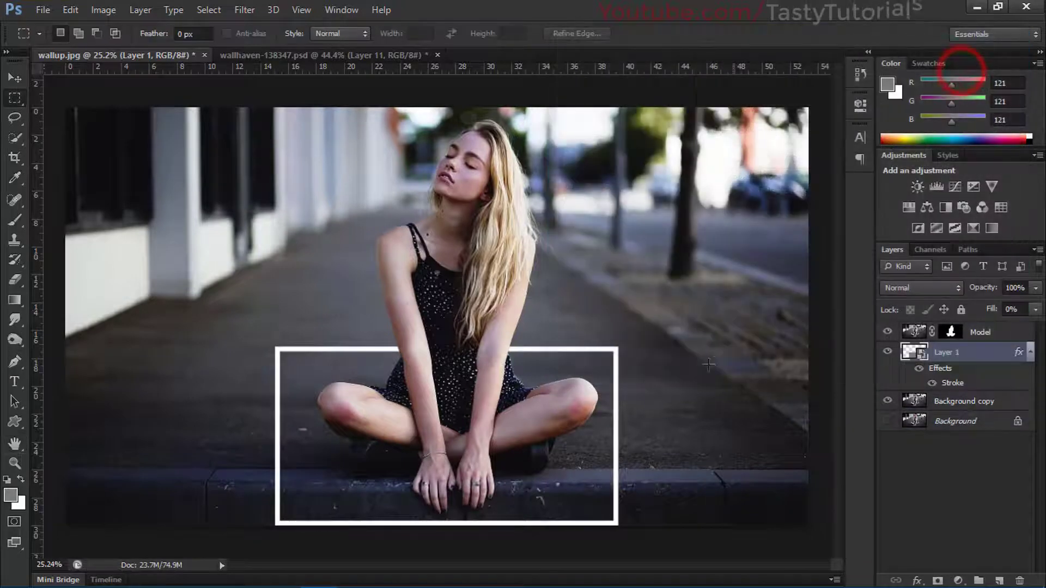
- Transform the frame in Perspective mode, narrowing its upper edge symmetrically, and shift it slightly right to centre it on the woman
key(ctrl+t)
right_click(537, 205)
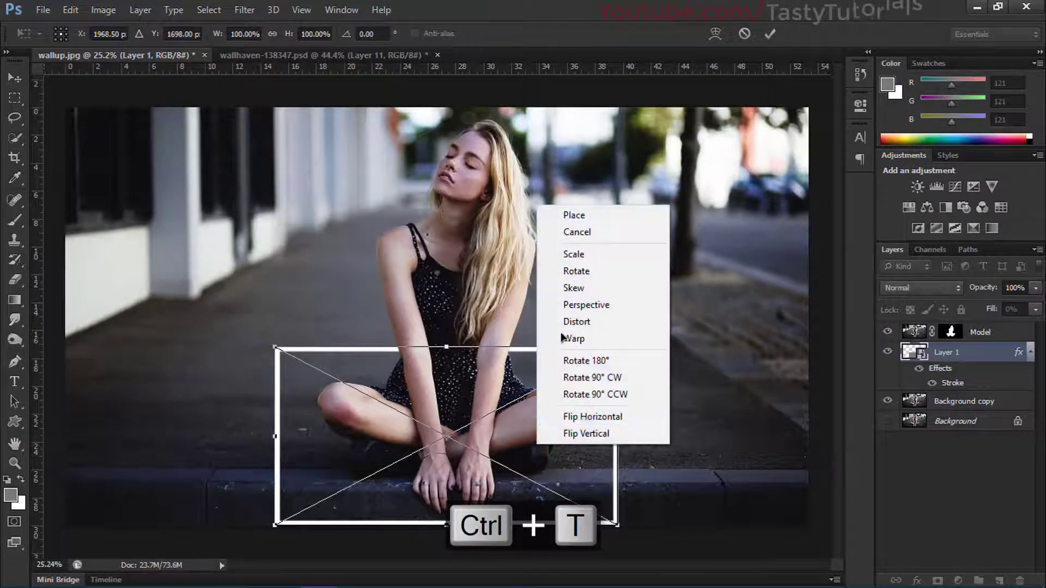
click(598, 306)
scroll(609, 355, up, 2)
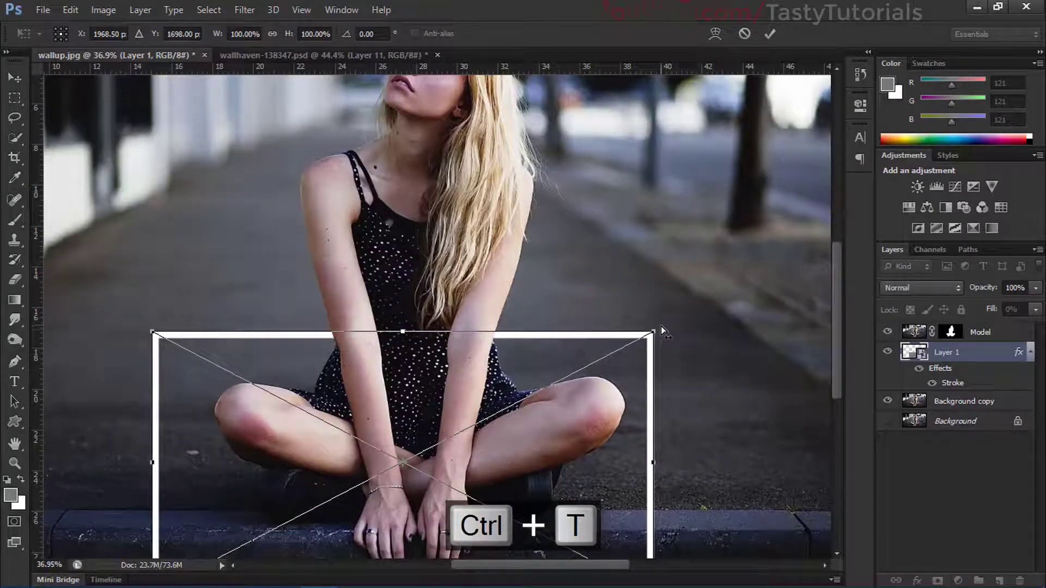
drag(653, 333, 567, 344)
scroll(522, 411, down, 4)
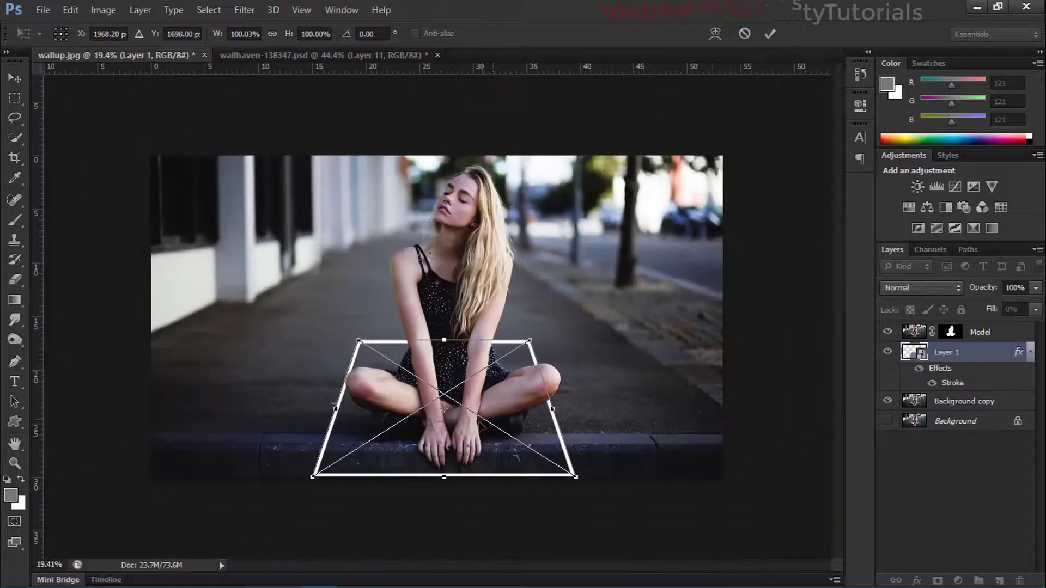
scroll(521, 410, up, 2)
drag(493, 423, 509, 423)
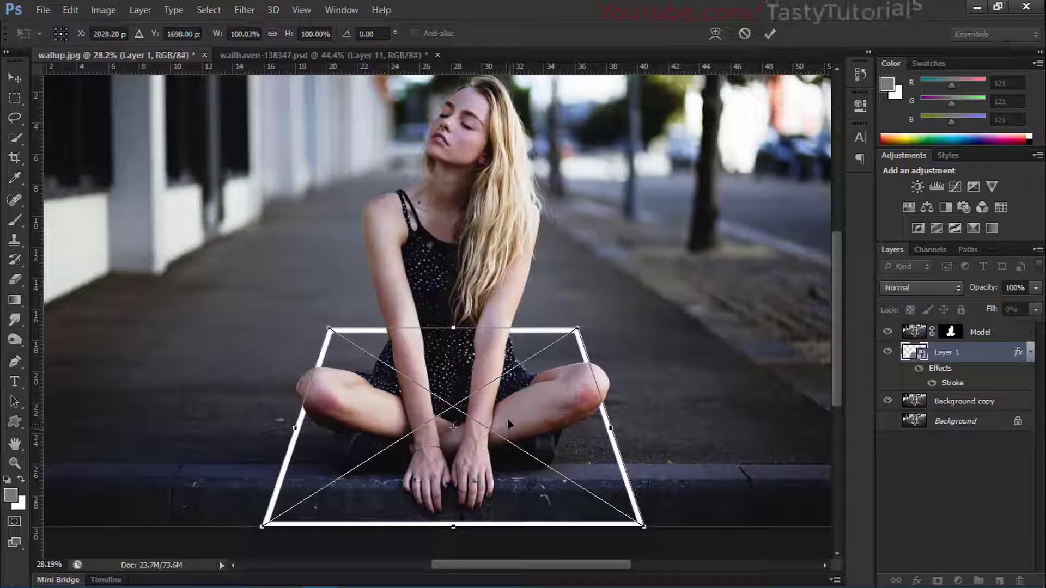
- Widen the frame's lower edge to about 134% width, narrow its upper edge further, and reduce its height to about 98.5%
drag(646, 528, 691, 524)
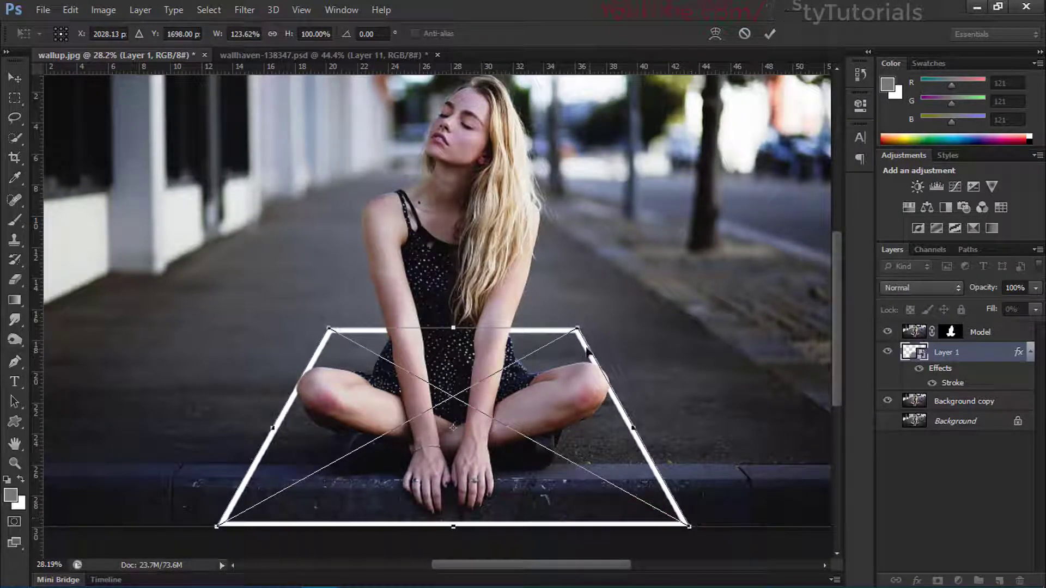
drag(580, 330, 550, 337)
mouse_move(456, 325)
mouse_down()
mouse_move(453, 354)
mouse_move(453, 330)
mouse_up()
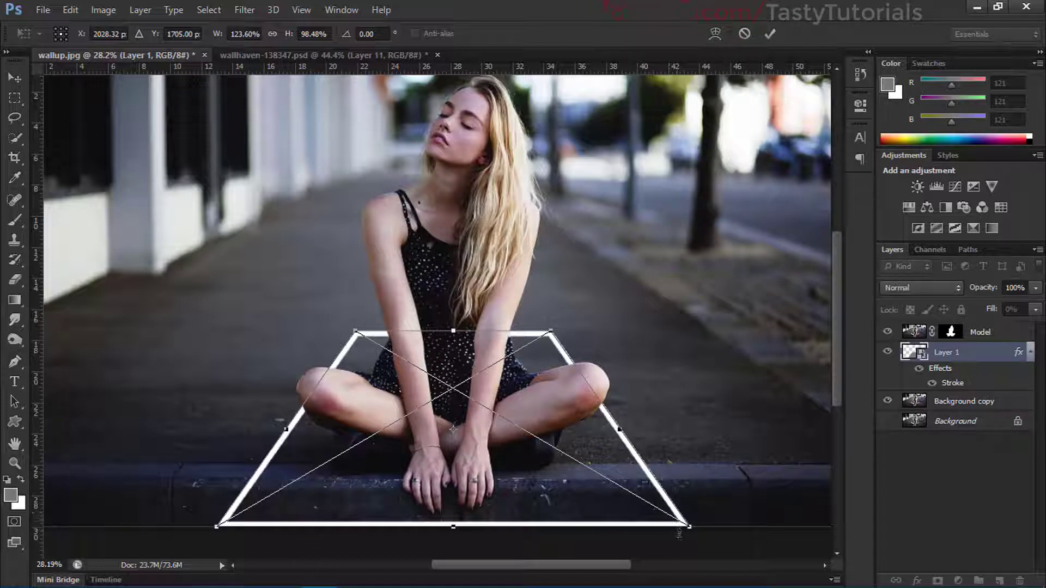
drag(692, 532, 713, 536)
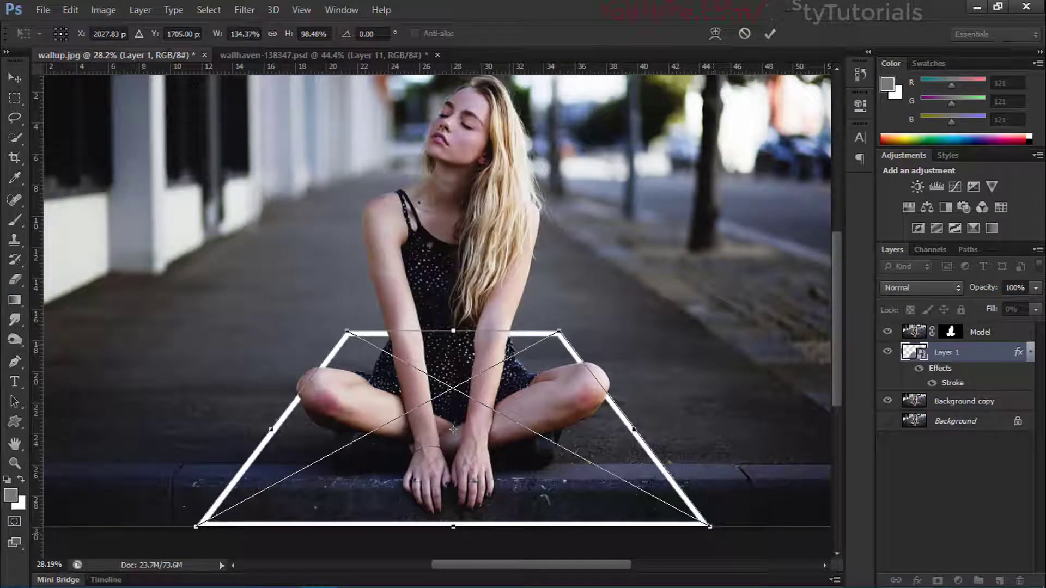
- Warp the frame's right side, bending its upper part inward and pulling the upper-right corner up and outward
right_click(574, 375)
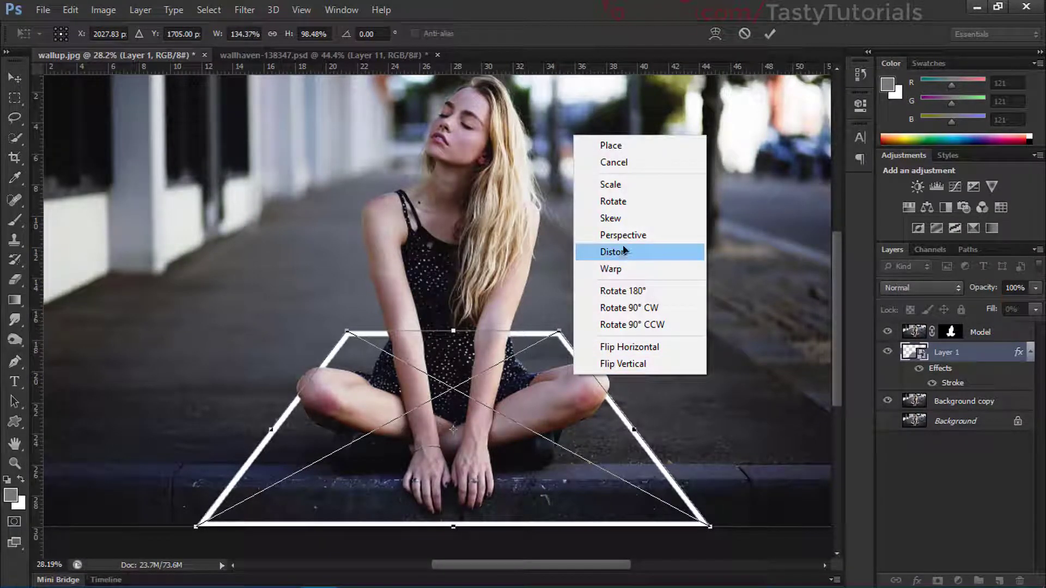
click(611, 269)
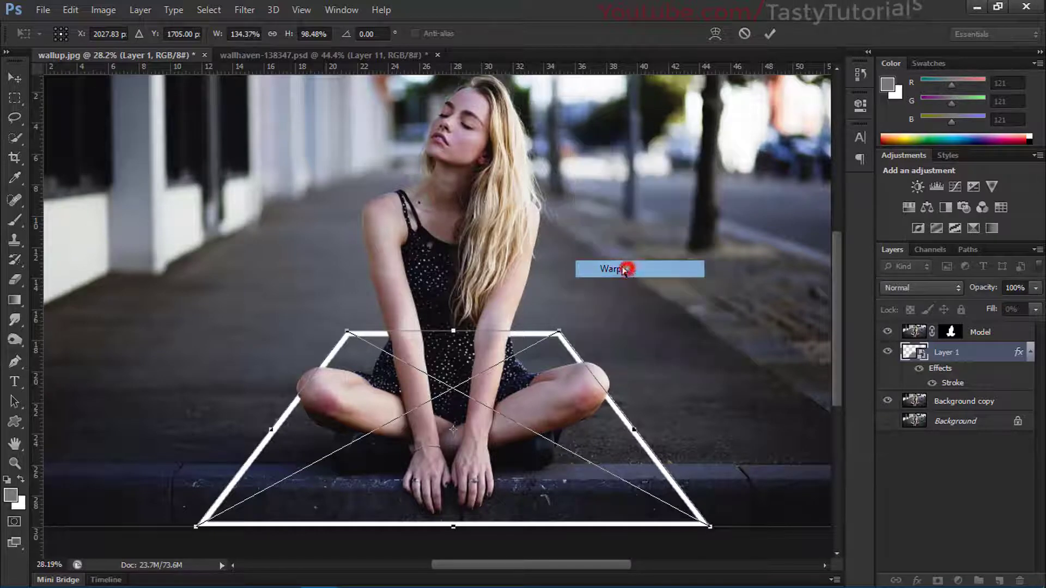
scroll(570, 329, up, 2)
scroll(580, 350, down, 2)
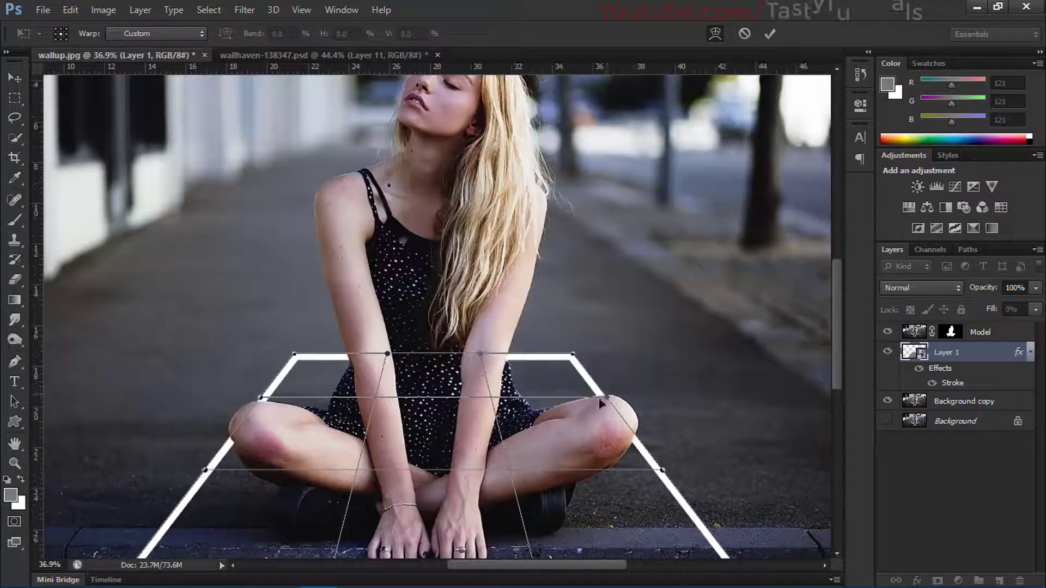
drag(607, 401, 576, 409)
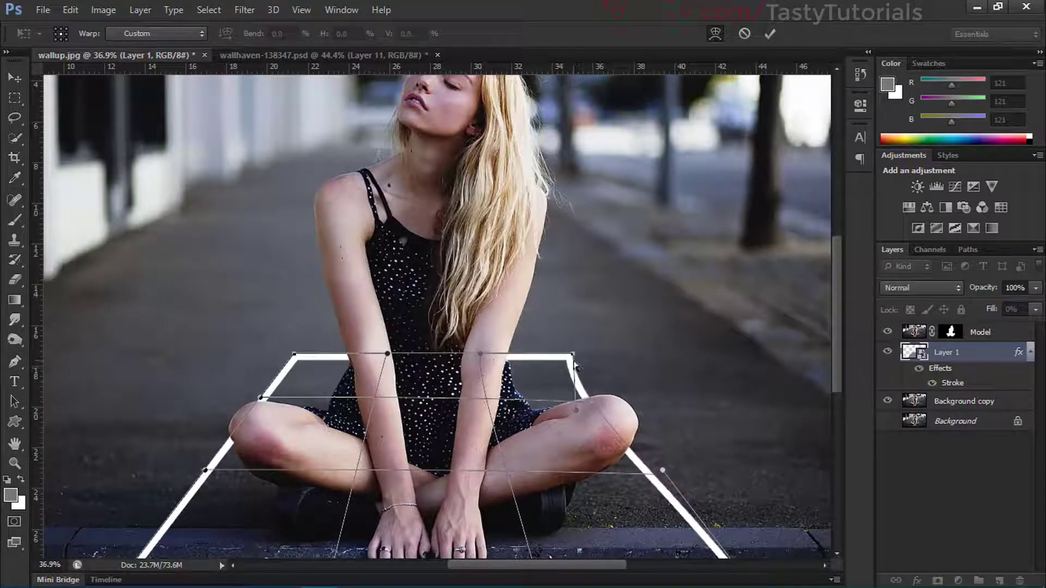
drag(575, 352, 616, 332)
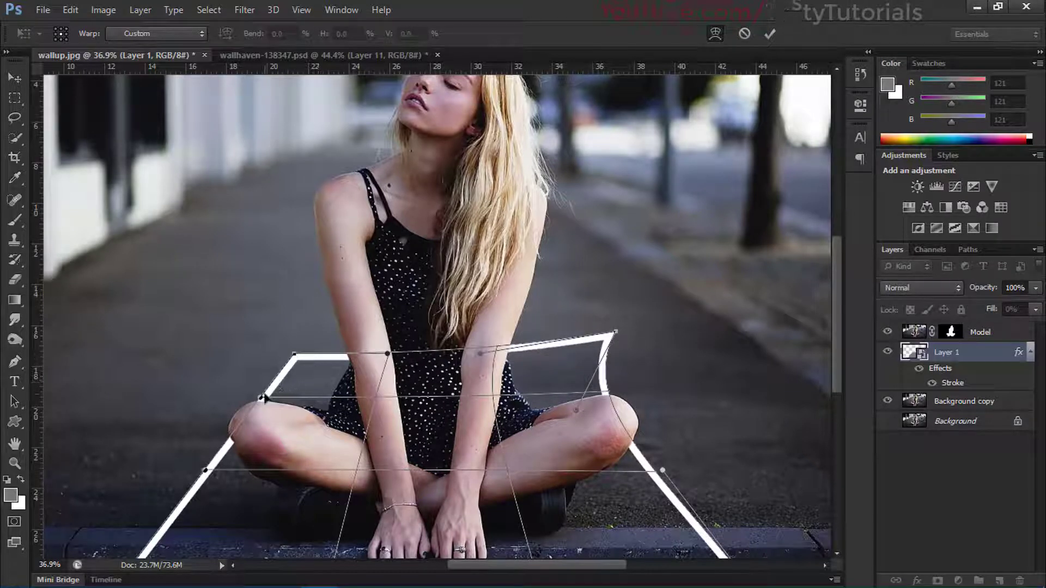
- Bend the frame's upper-left side inward, pull its upper-left corner up and outward to match the right, and apply the transform
drag(260, 399, 312, 393)
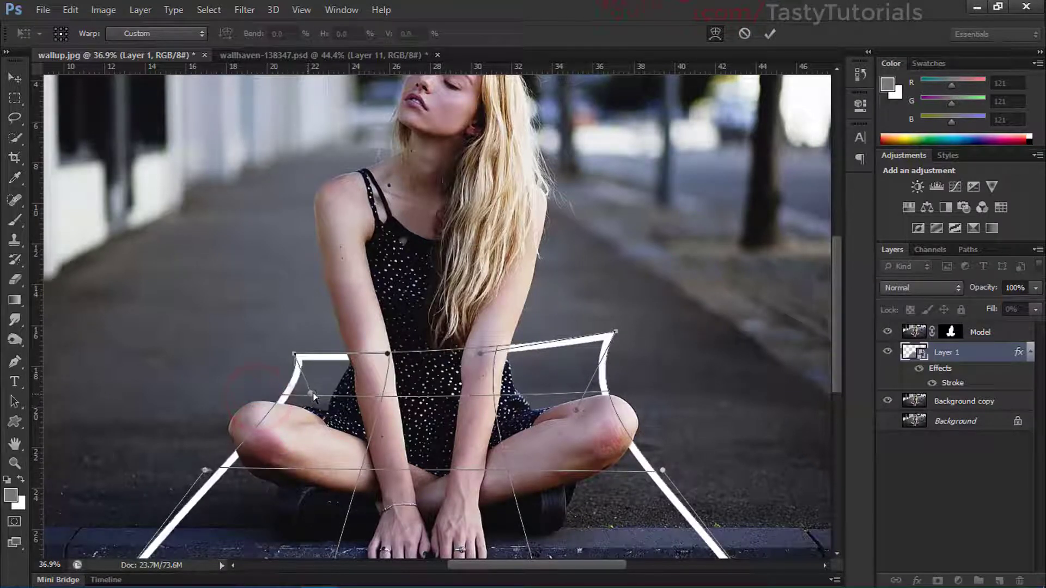
drag(296, 357, 261, 337)
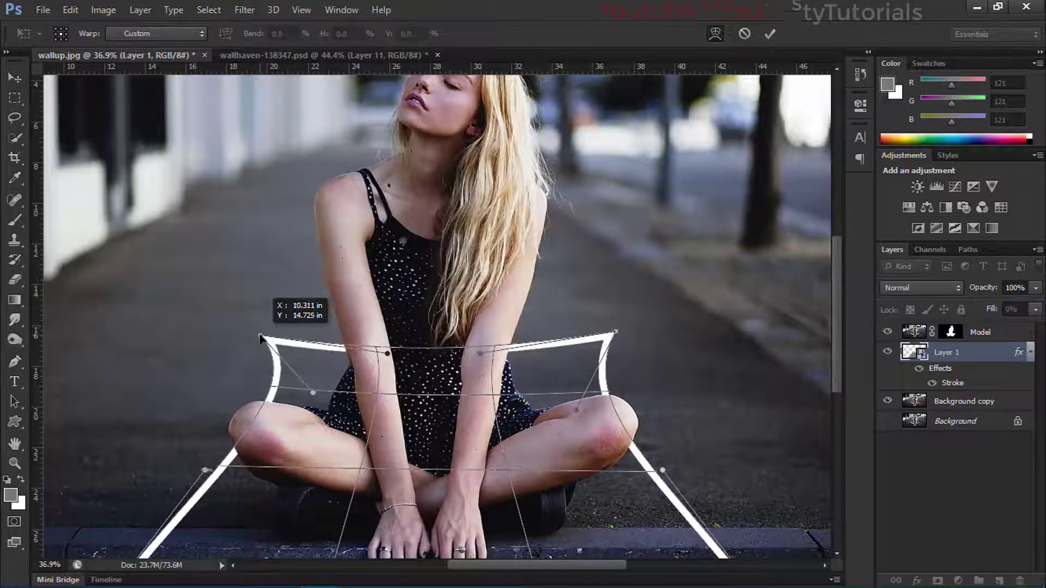
scroll(376, 362, down, 3)
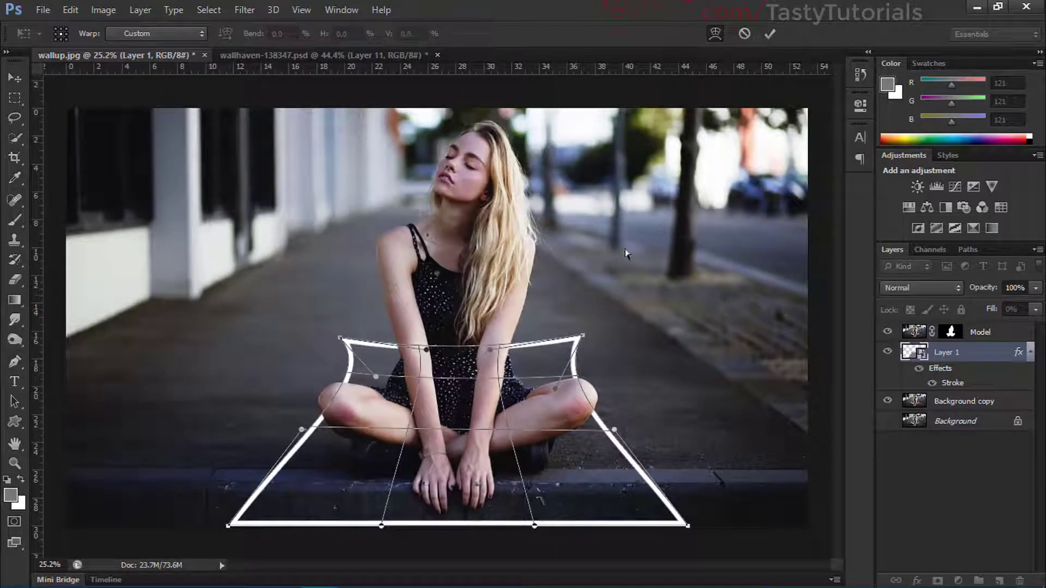
click(770, 34)
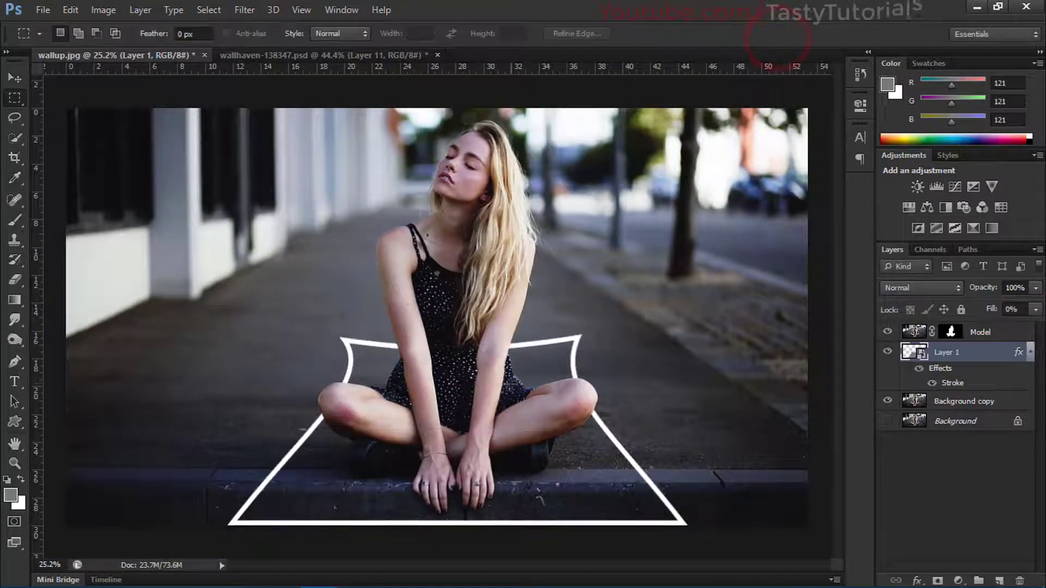
scroll(473, 414, up, 2)
scroll(471, 414, down, 1)
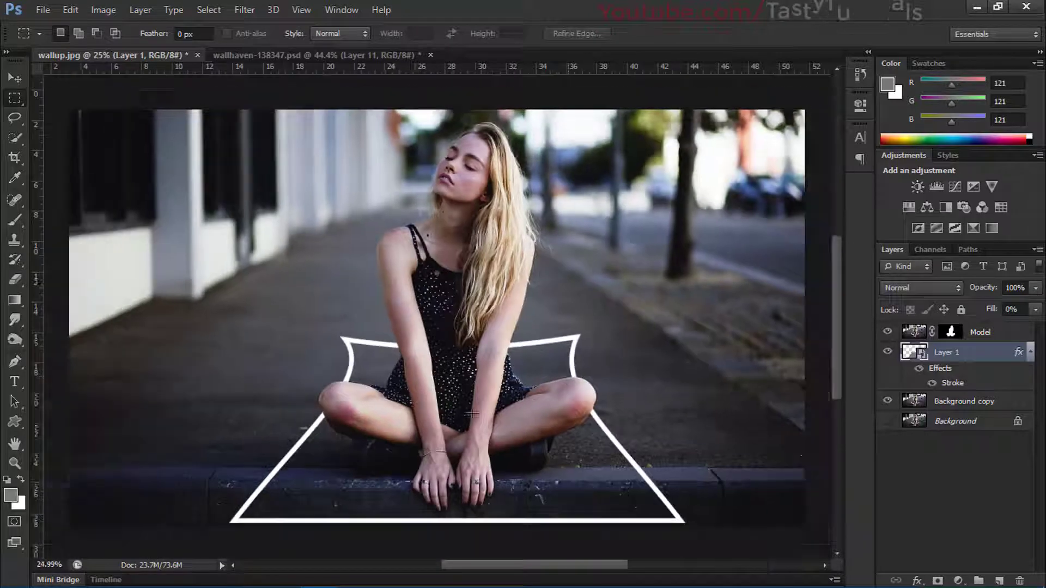
- Warp the frame's lower-left corner slightly outward and down, and apply the transform
scroll(242, 508, up, 3)
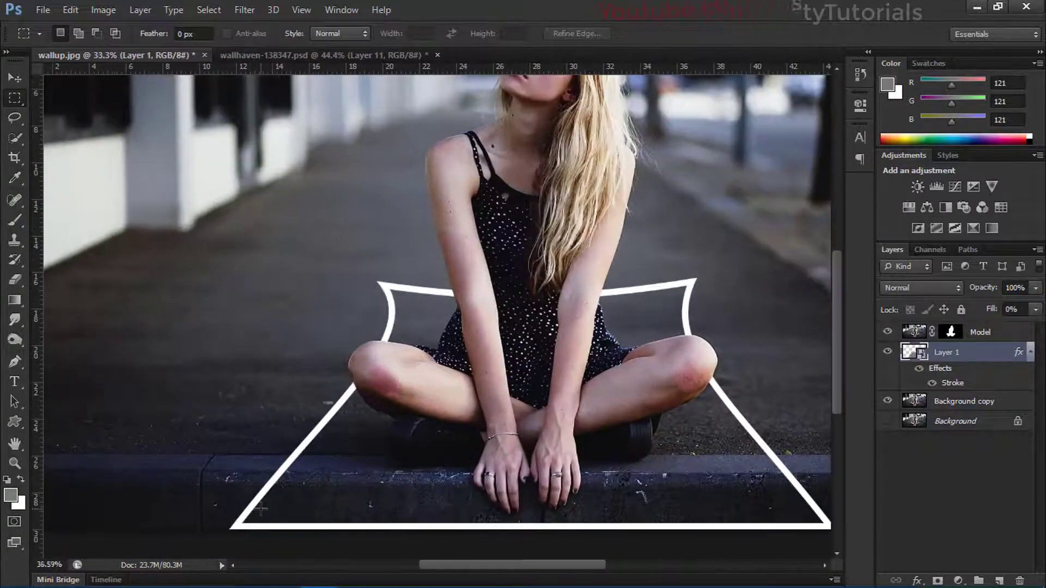
scroll(289, 479, down, 2)
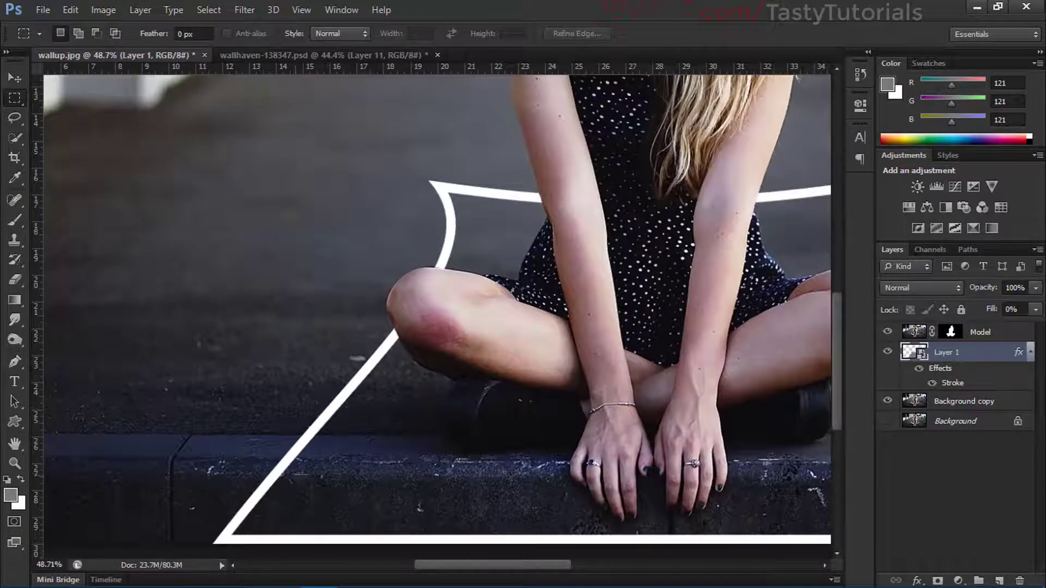
key(ctrl+t)
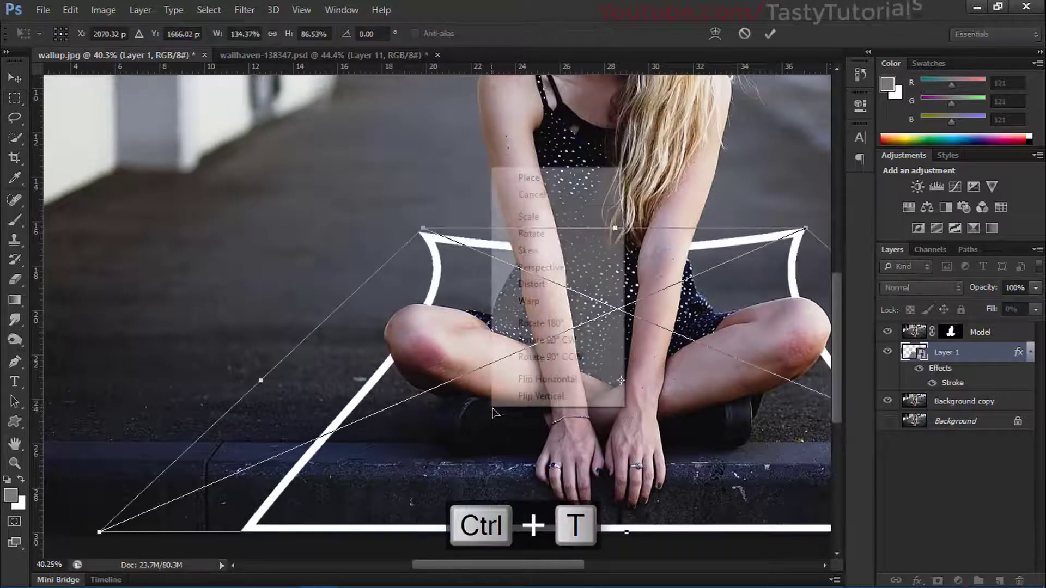
right_click(491, 416)
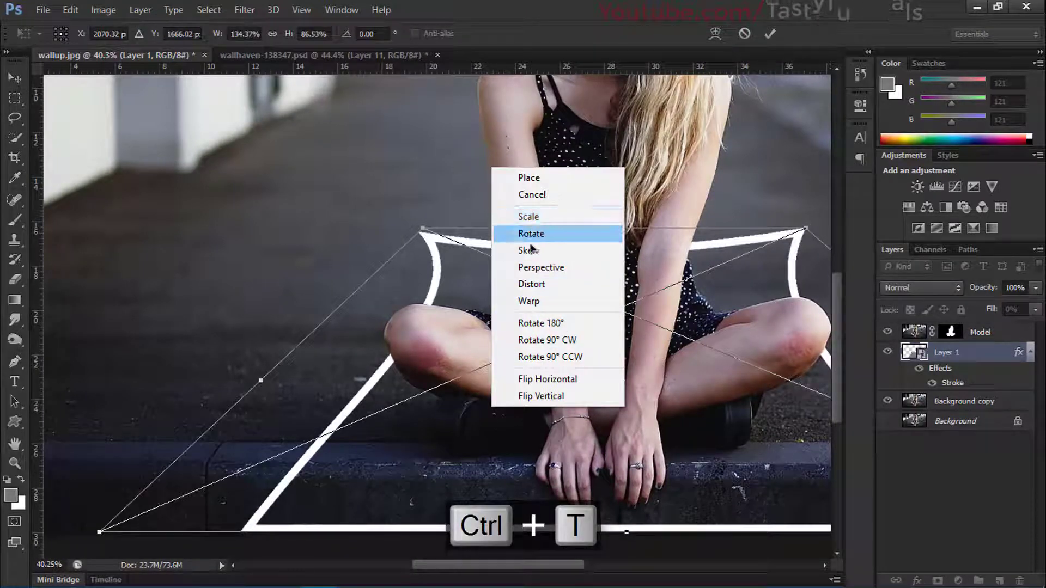
click(528, 300)
scroll(351, 499, up, 3)
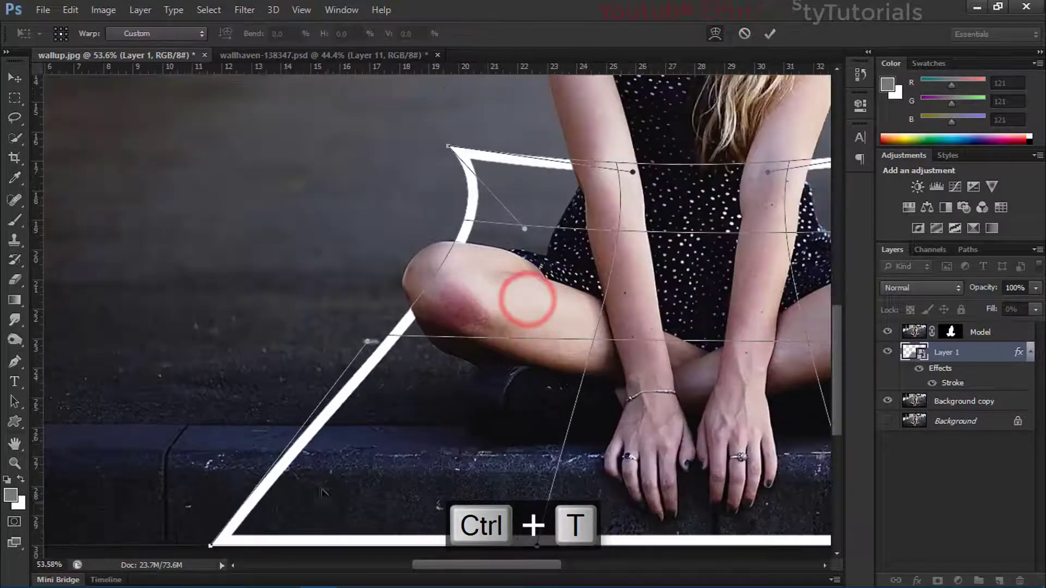
drag(335, 417, 305, 430)
key(ctrl+z)
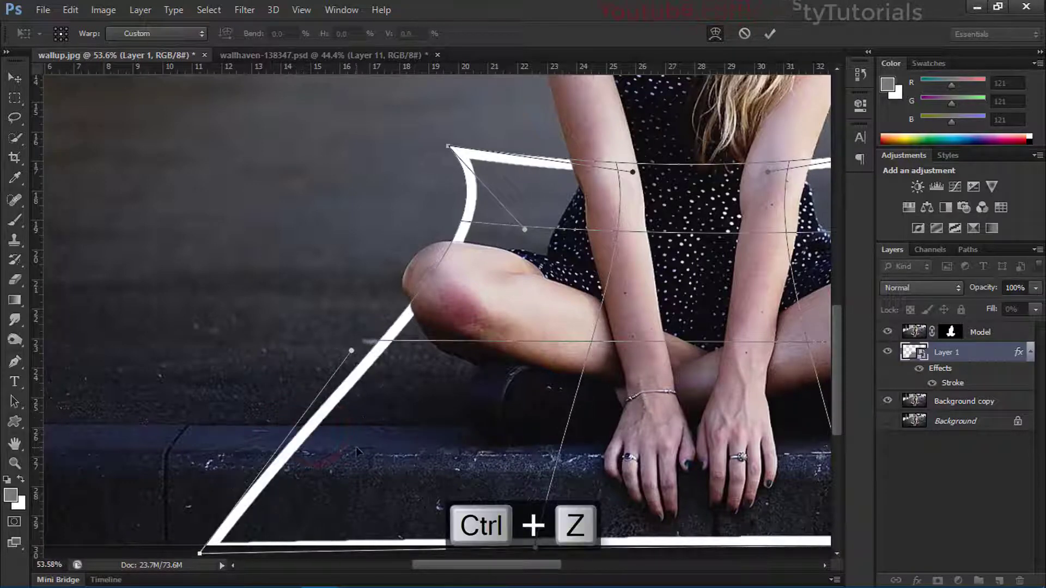
scroll(355, 447, down, 3)
scroll(357, 450, down, 1)
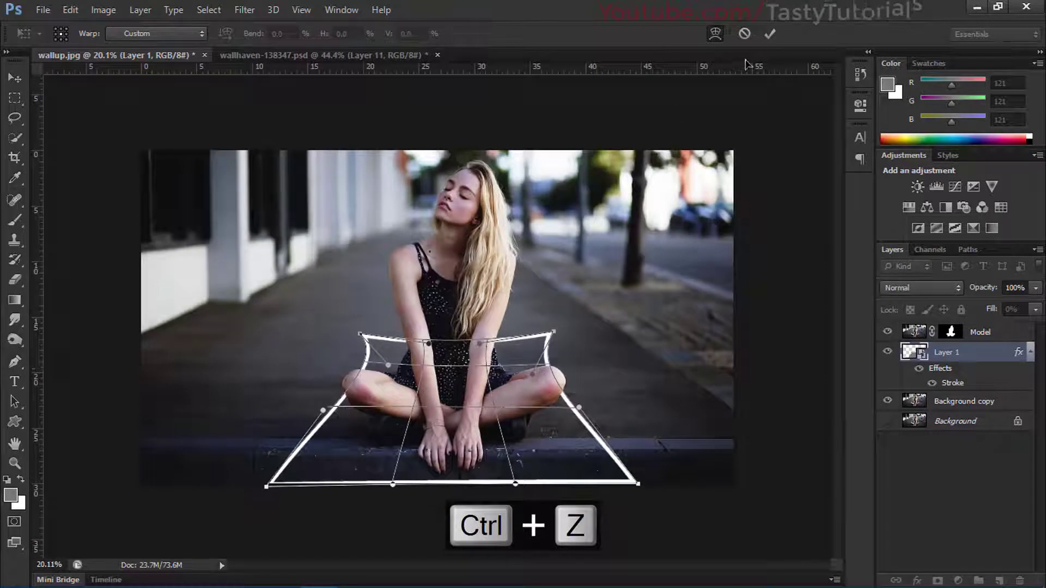
click(771, 36)
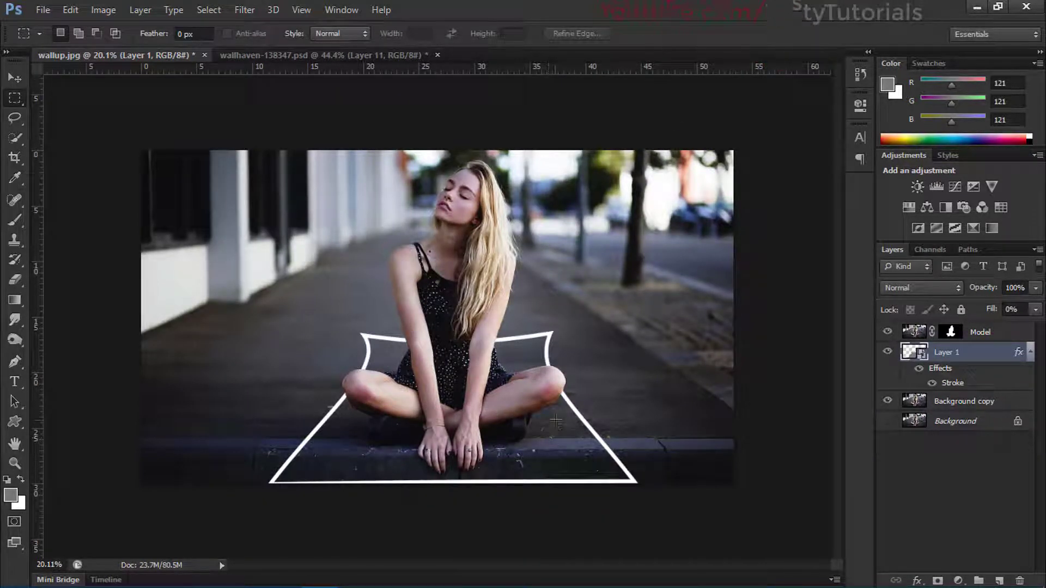
- Warp the frame's lower right and left sides inward into matching curves, and apply the transform
key(ctrl+t)
right_click(560, 122)
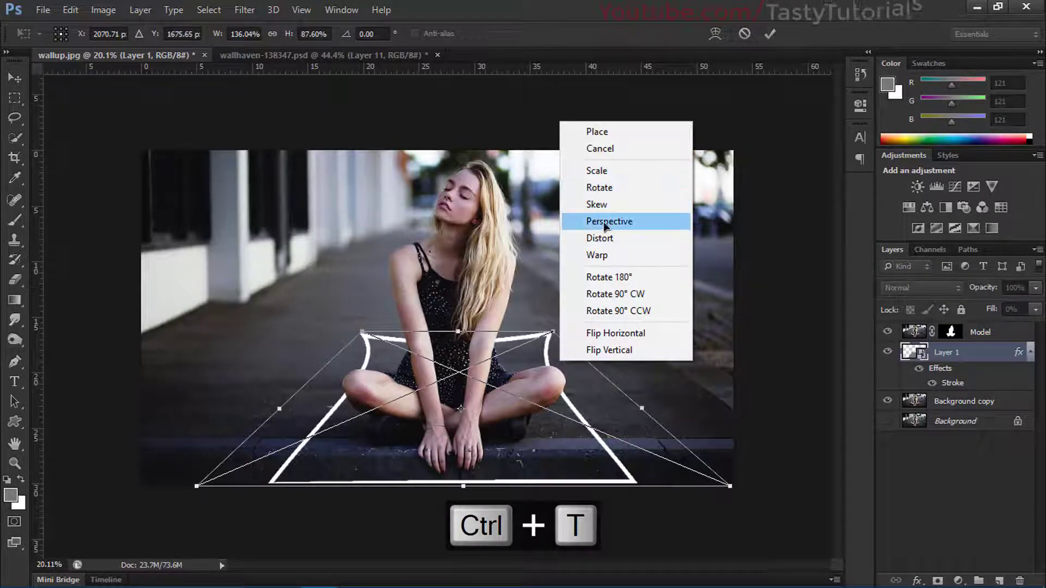
click(597, 255)
scroll(610, 250, up, 2)
drag(621, 432, 620, 475)
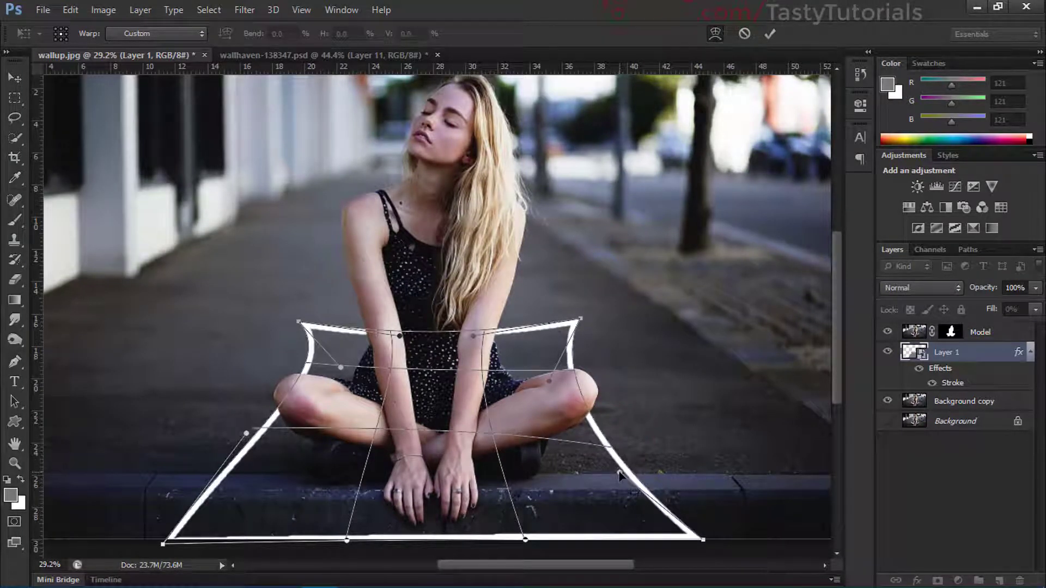
drag(248, 439, 253, 478)
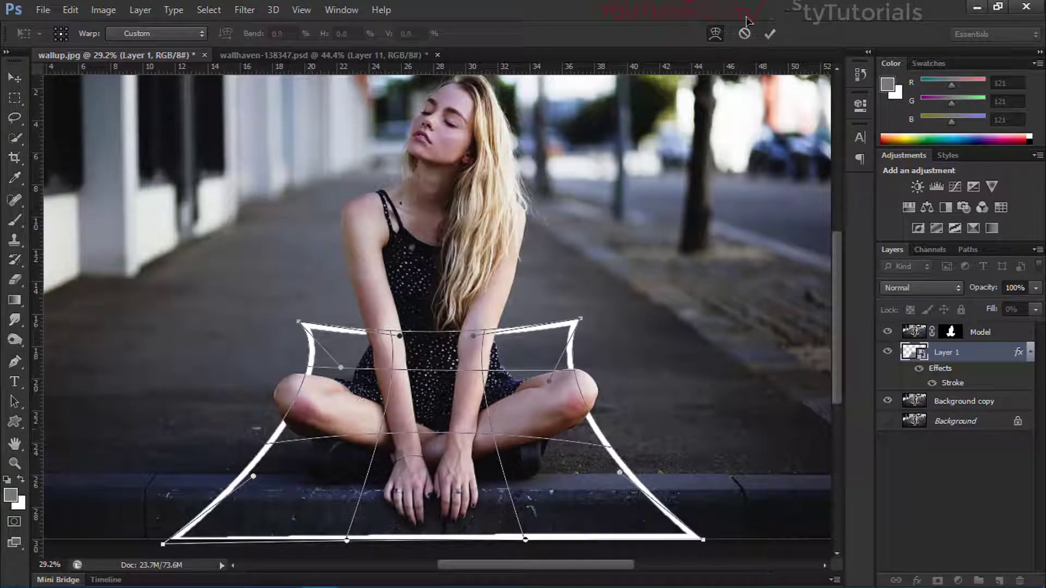
click(768, 33)
key(m)
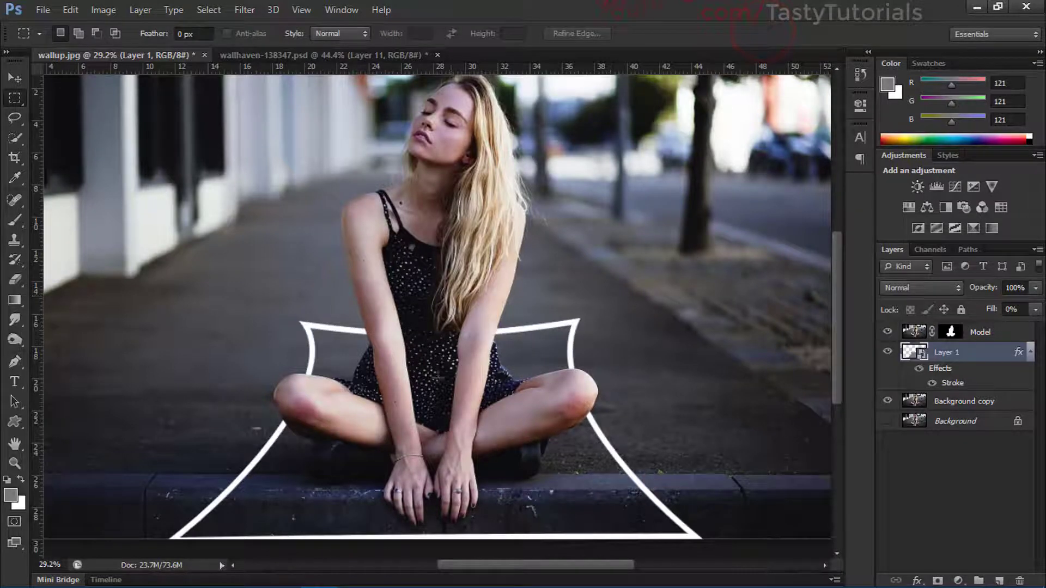
- Load the outline of the frame on Layer 1 as a selection
scroll(419, 384, down, 2)
scroll(419, 385, up, 1)
scroll(450, 423, down, 2)
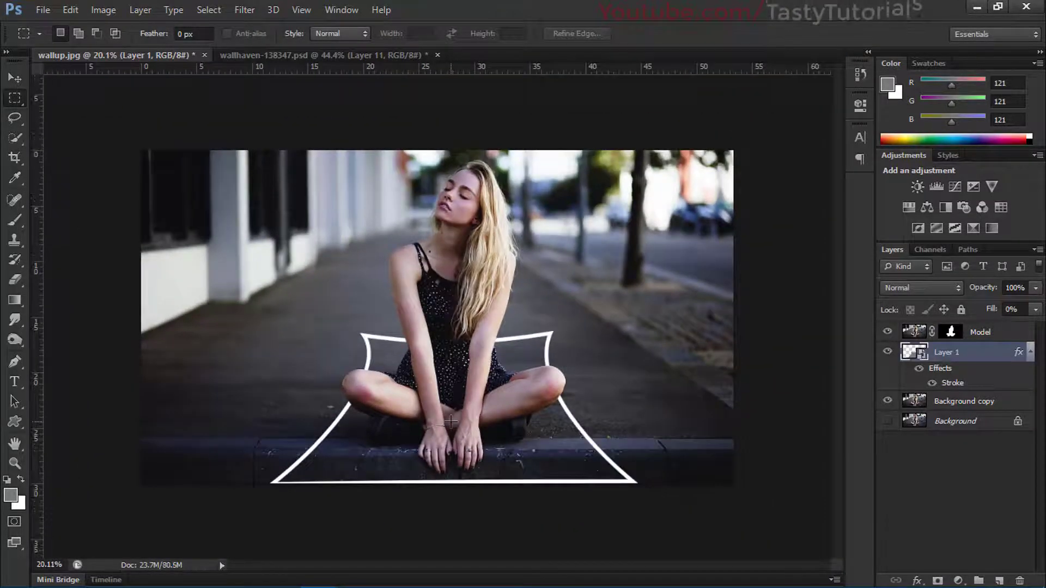
scroll(489, 442, up, 1)
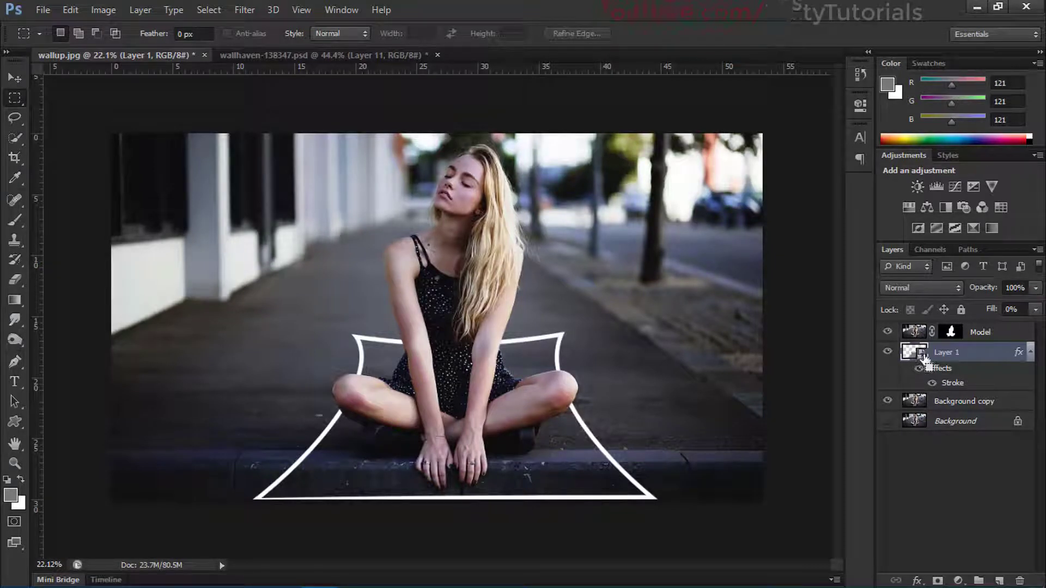
ctrl+click(918, 353)
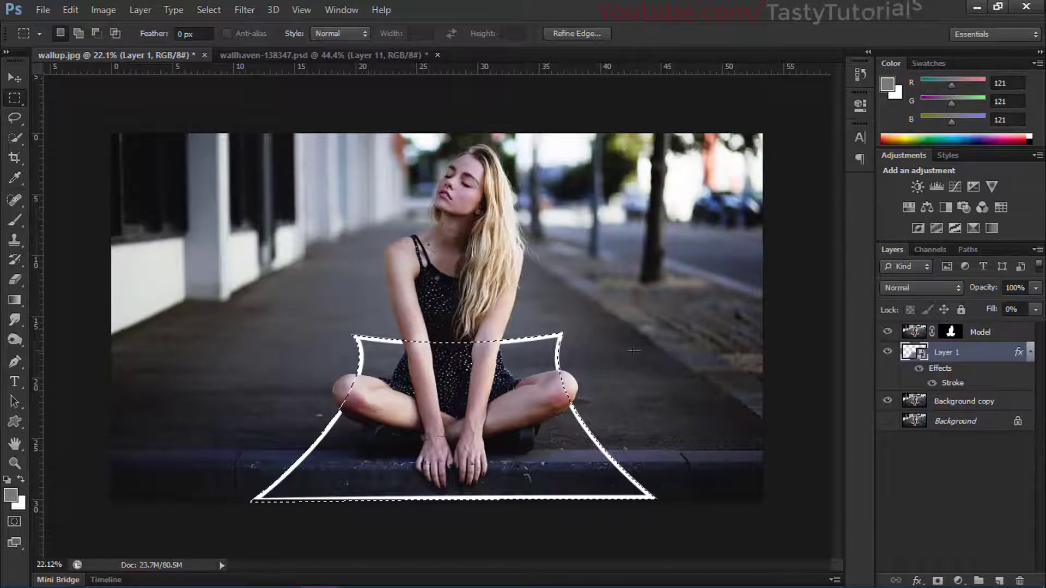
scroll(474, 351, up, 3)
scroll(529, 359, down, 1)
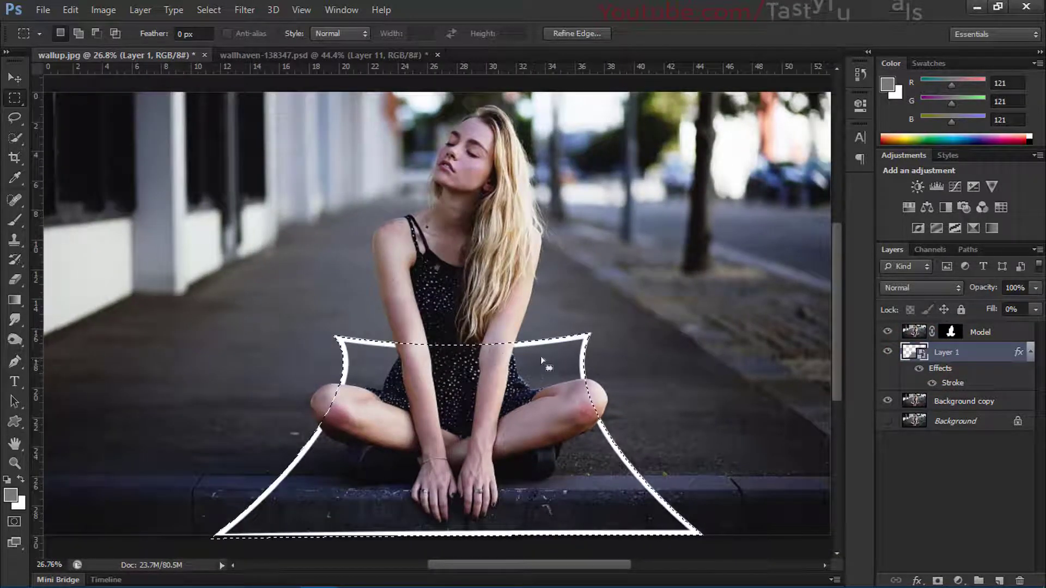
- Duplicate the Model layer together with its mask and hide the original Model layer
click(943, 335)
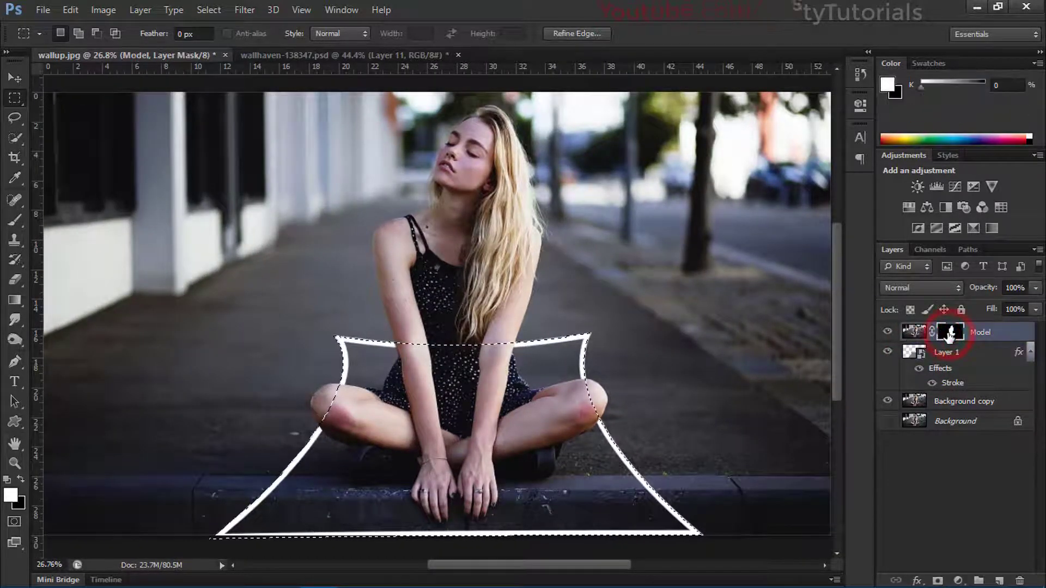
drag(1002, 335, 990, 576)
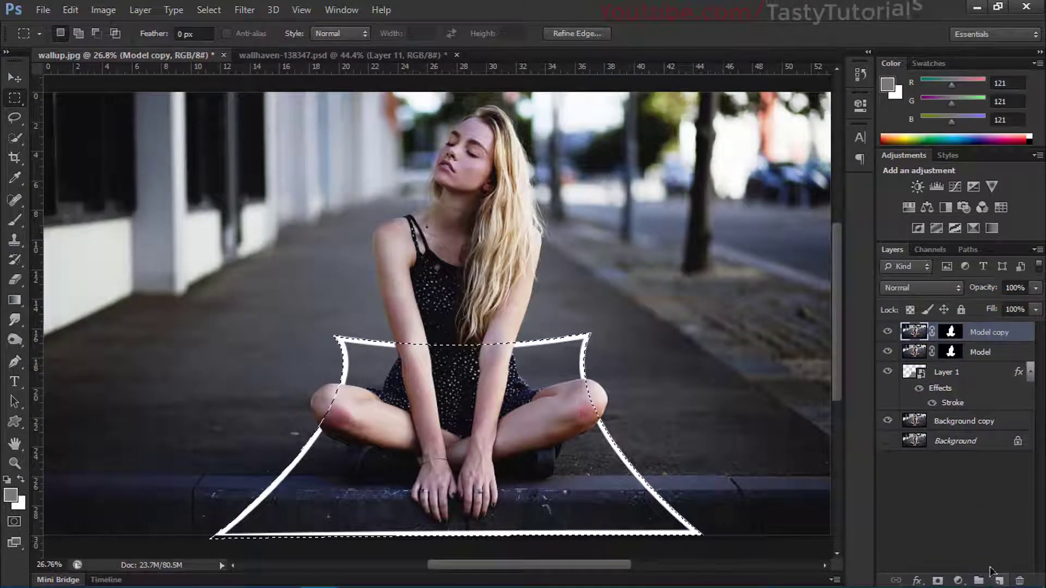
click(887, 352)
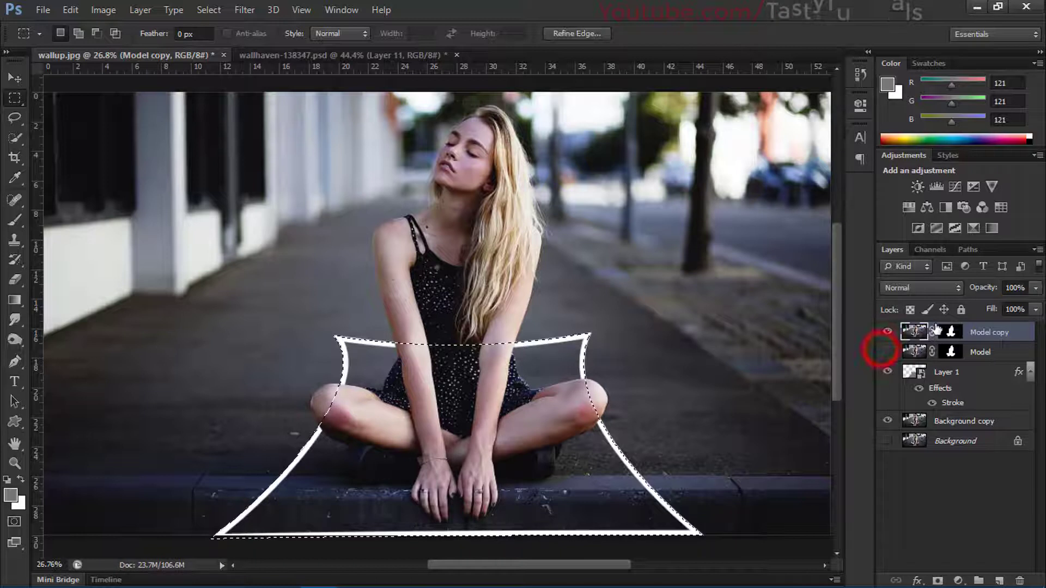
- Fill the selected frame area with white on the Model copy layer's mask, and deselect
click(951, 333)
key(ctrl+BackSpace)
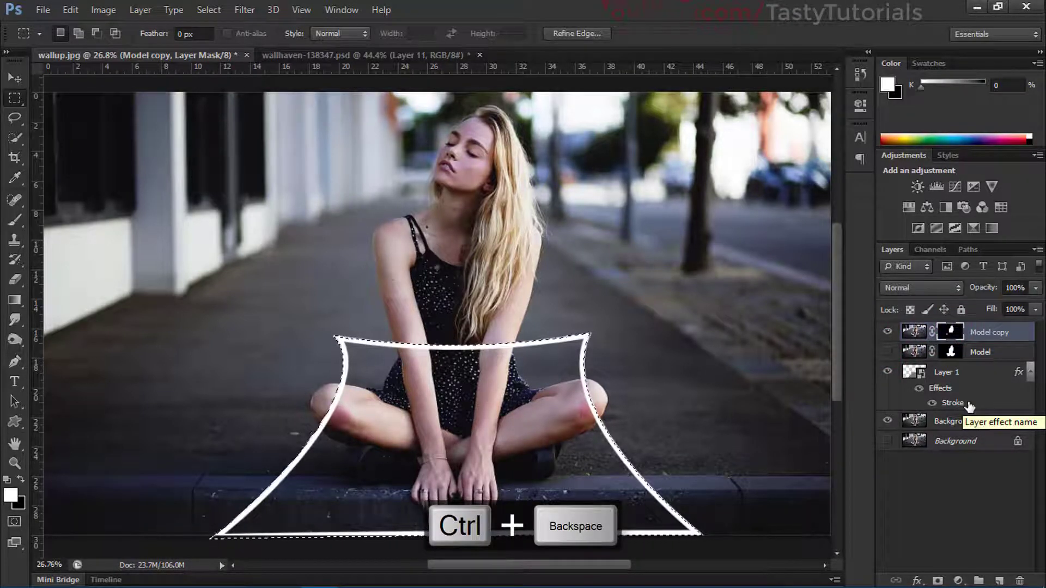
key(alt+BackSpace)
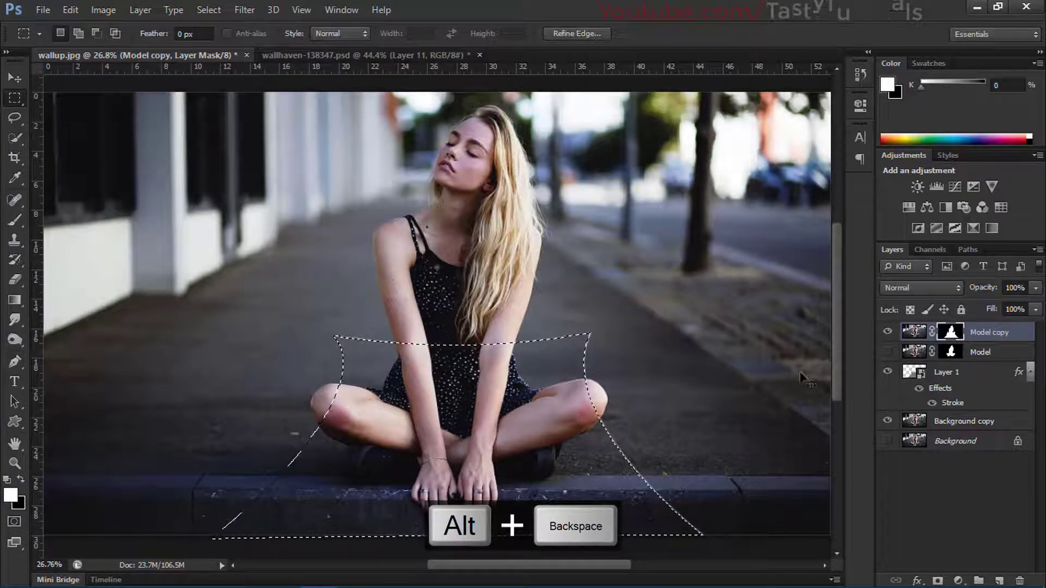
key(ctrl+d)
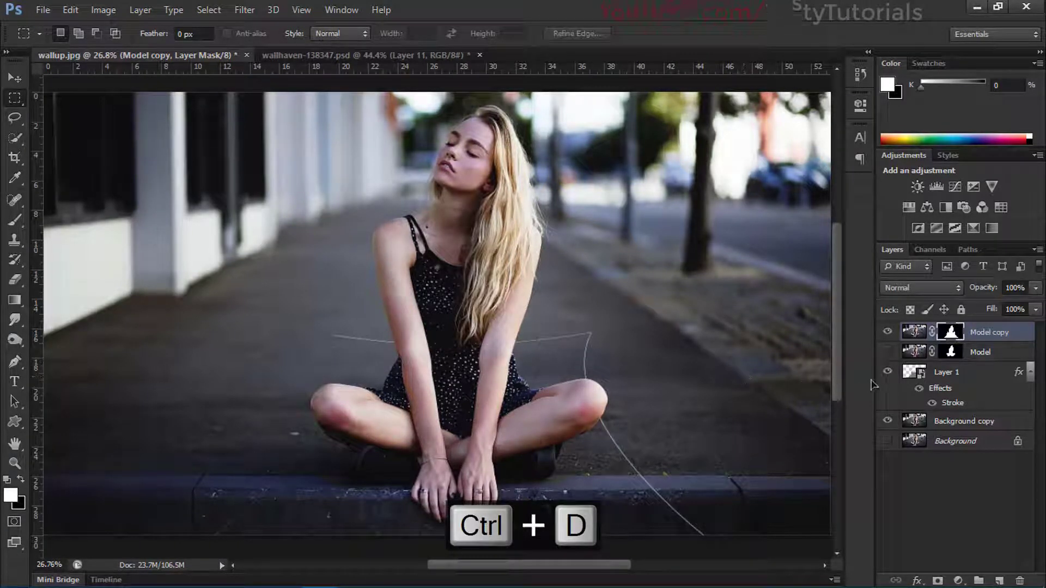
- Check the Model copy cut-out alone by temporarily hiding the Background copy layer and Layer 1
click(889, 418)
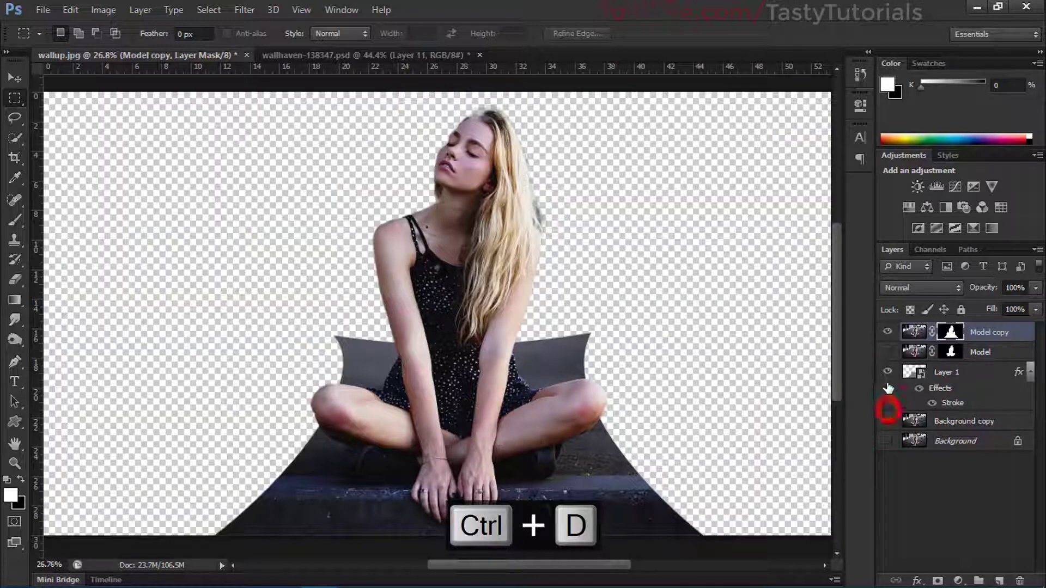
click(888, 371)
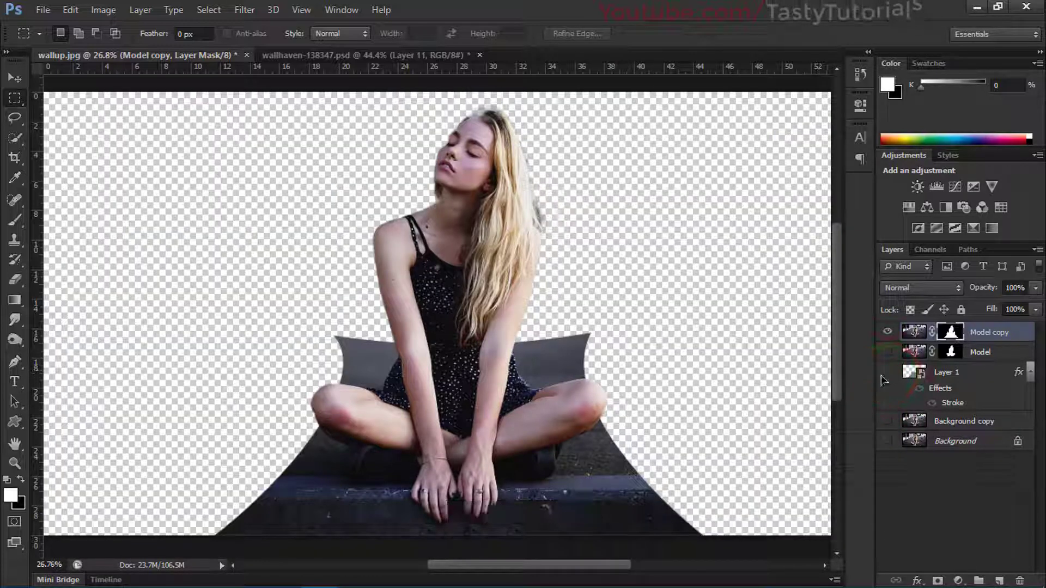
click(889, 372)
click(888, 421)
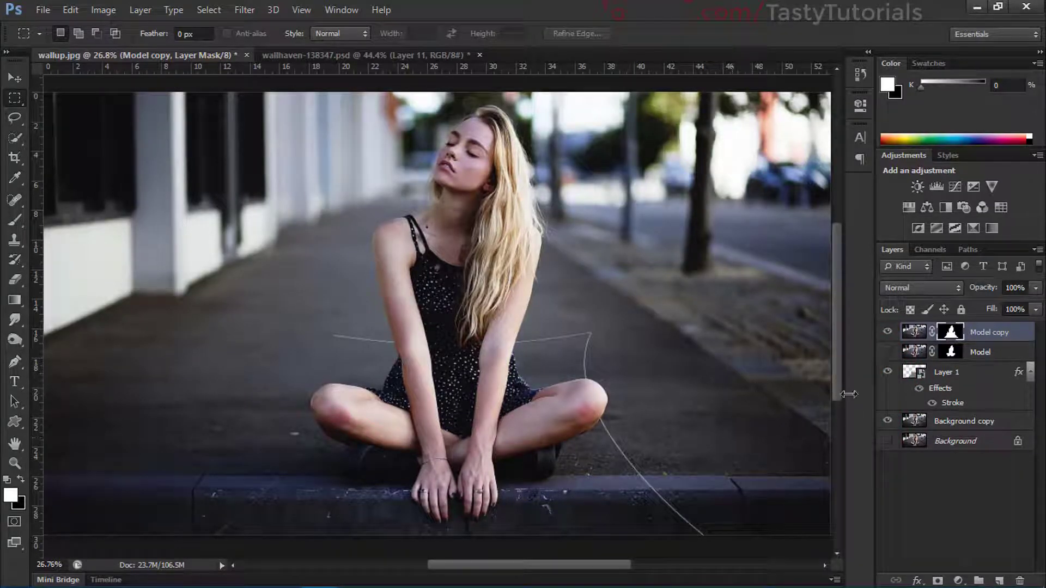
- Collapse Layer 1's effects list and move the frame layer above Model copy
drag(953, 330, 997, 354)
click(967, 373)
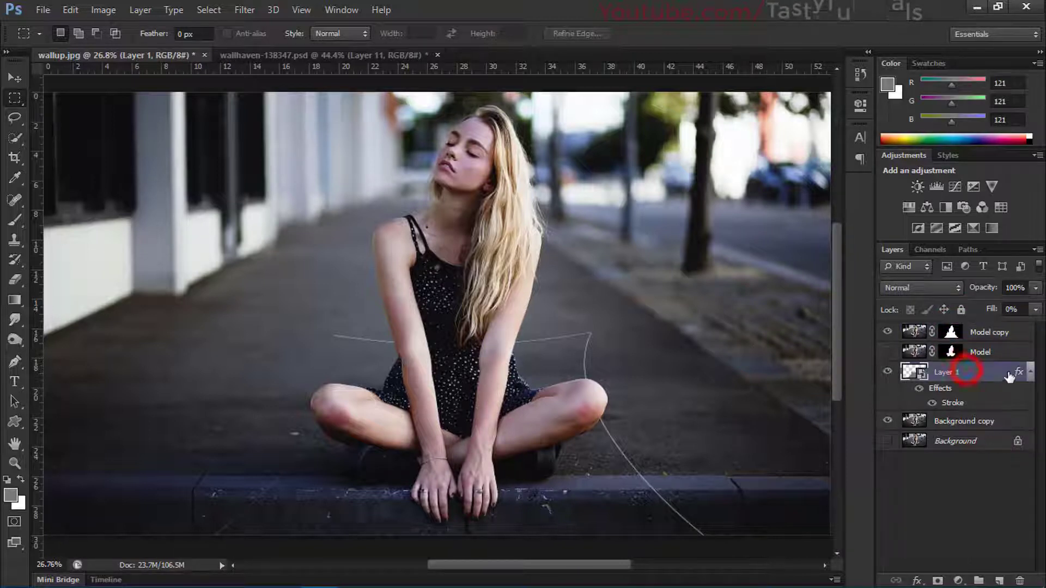
key(shift+0)
click(1033, 376)
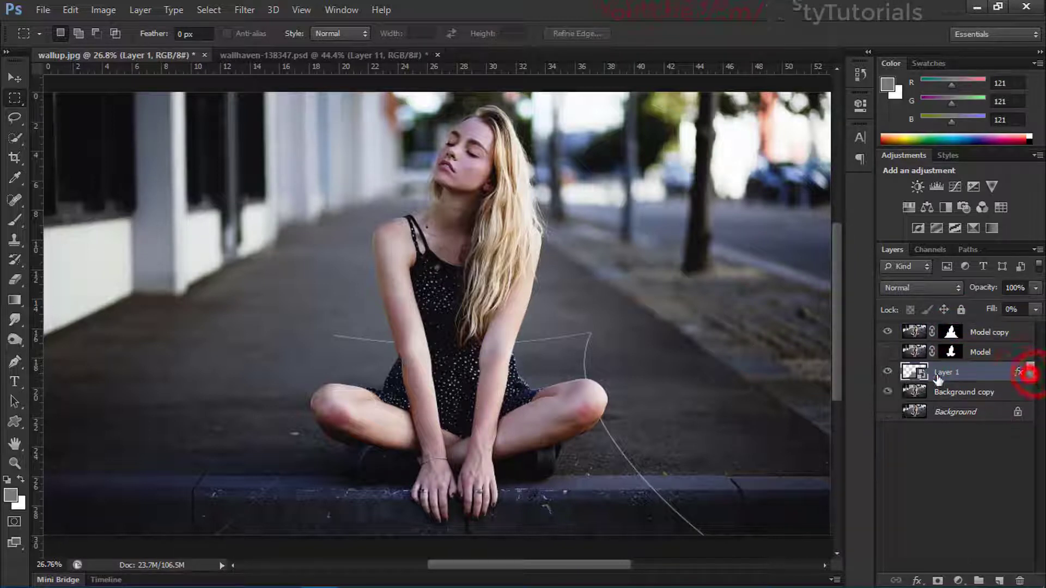
mouse_move(1019, 372)
mouse_down()
mouse_move(945, 367)
mouse_move(952, 327)
mouse_up()
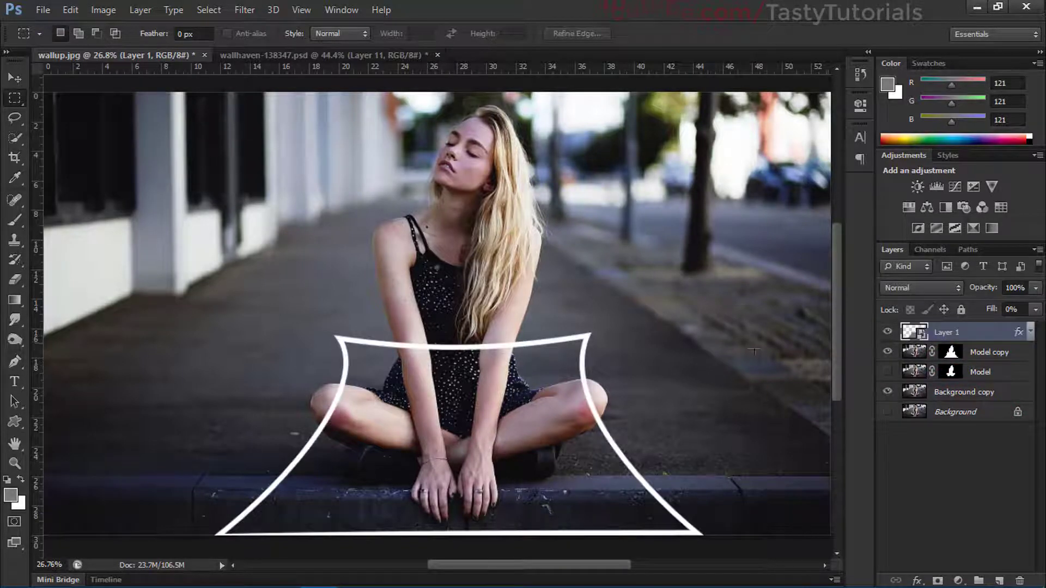
- Hide the Background copy layer and try duplicating the frame layer
scroll(542, 327, up, 1)
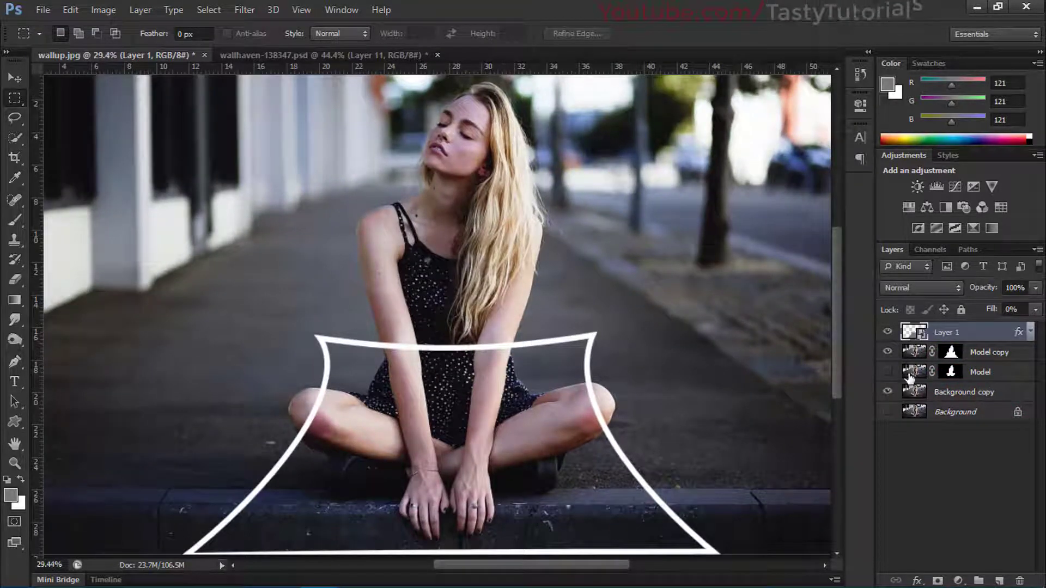
click(887, 392)
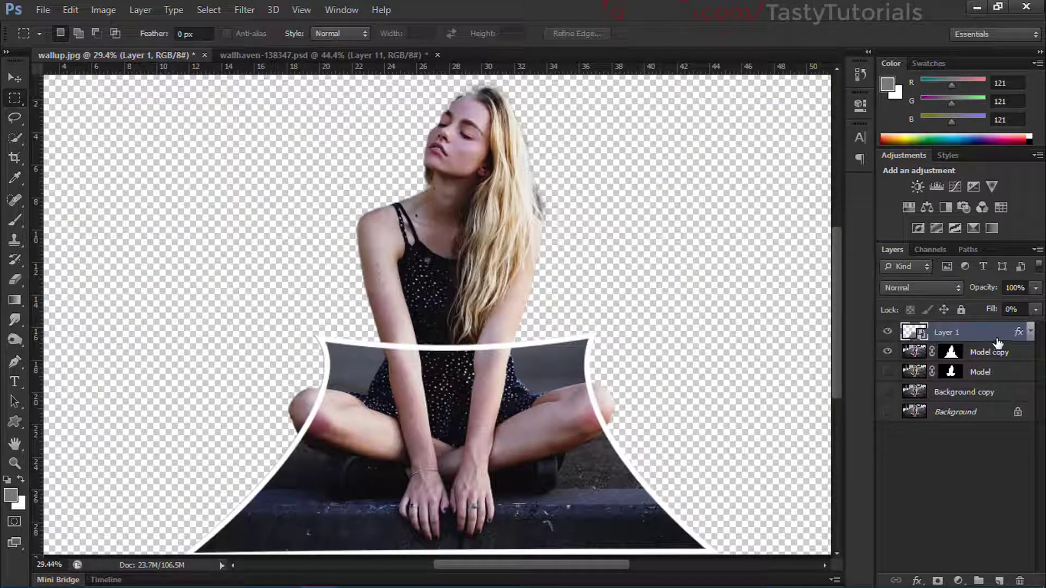
key(ctrl+j)
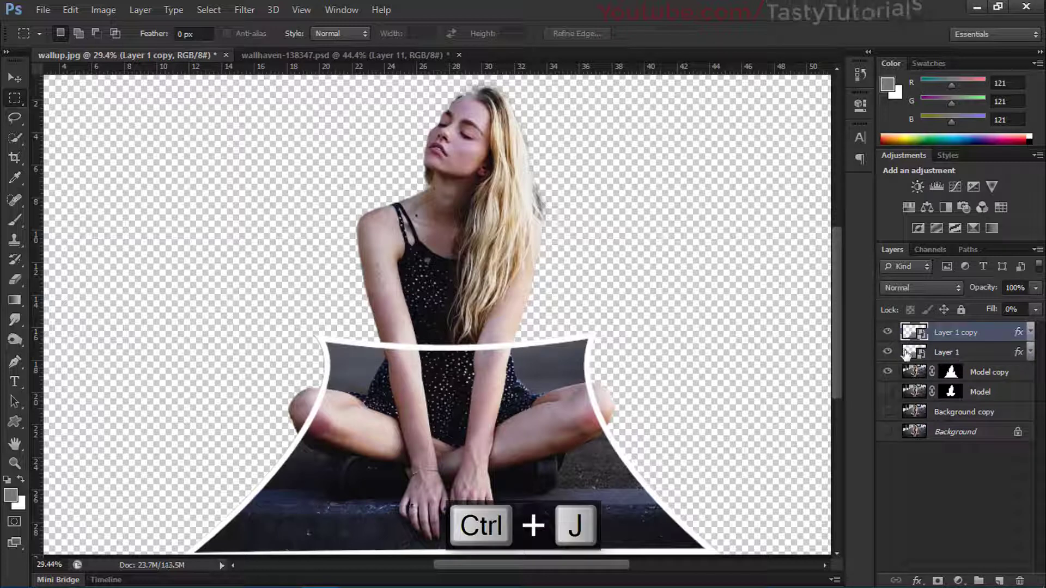
key(ctrl+alt+z)
- Rename the Layer 1 frame layer as Plane
double_click(946, 339)
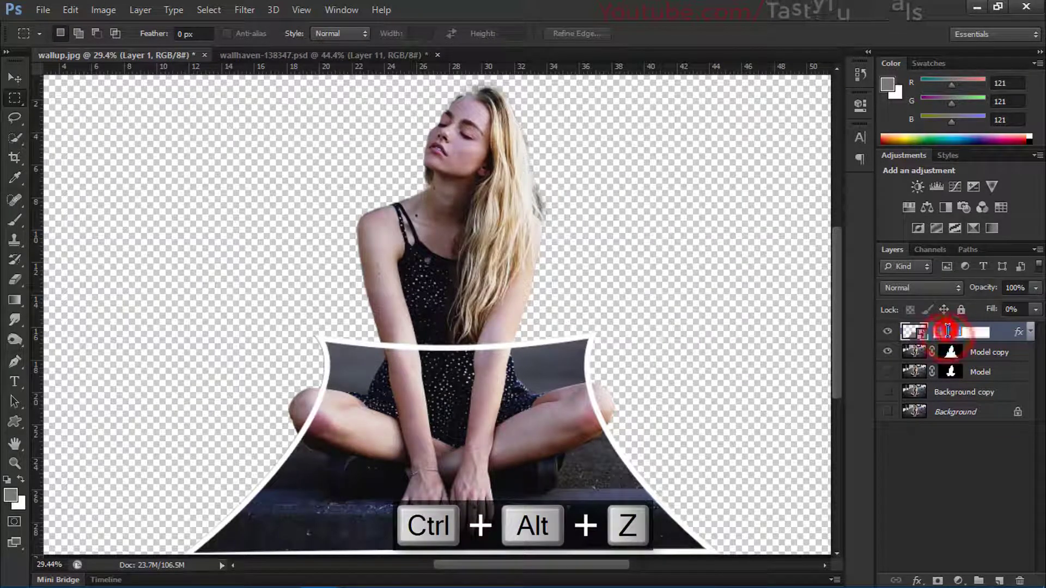
text(P)
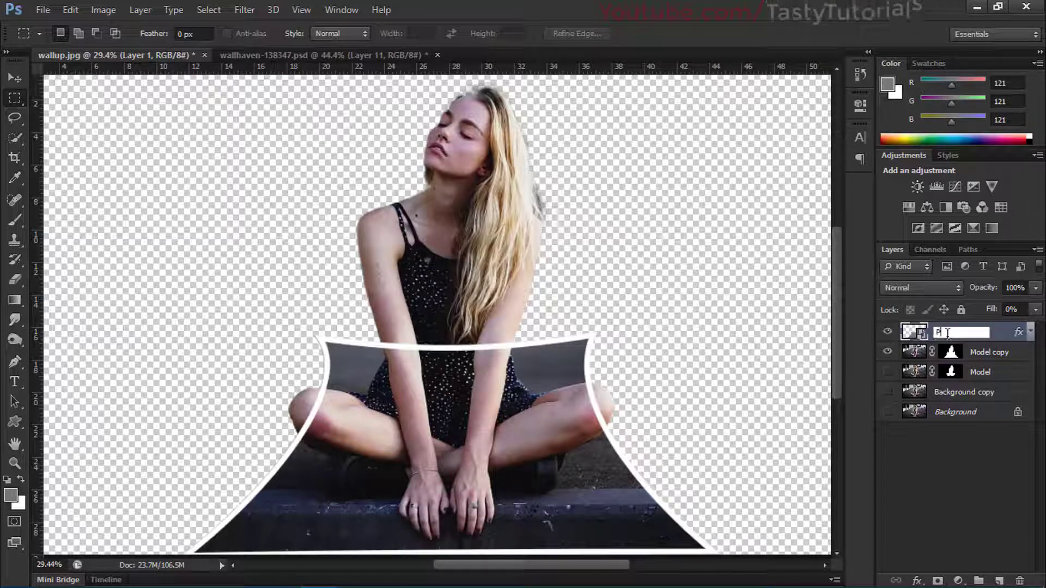
text(lae)
key(Return)
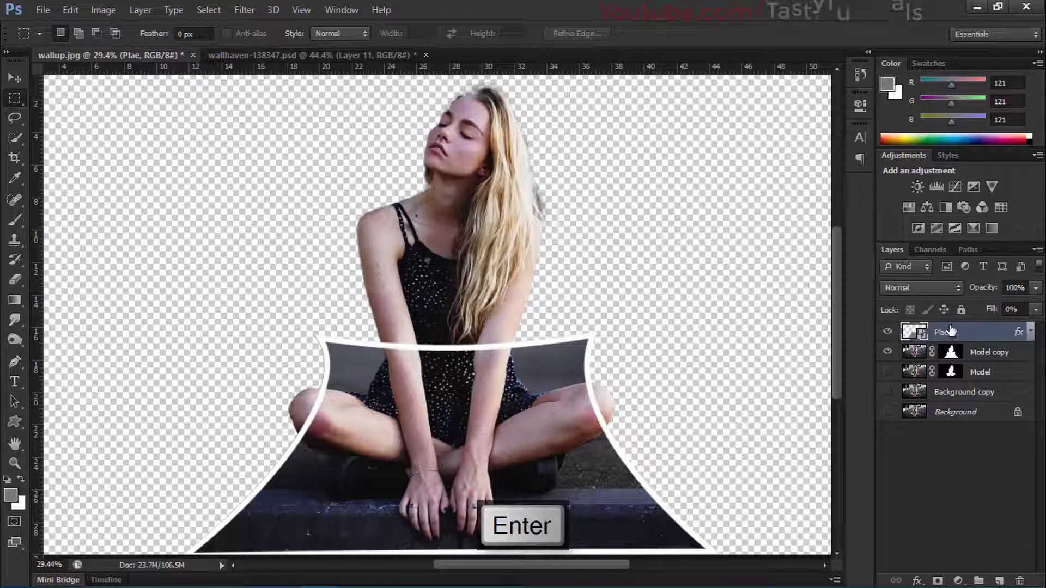
double_click(942, 333)
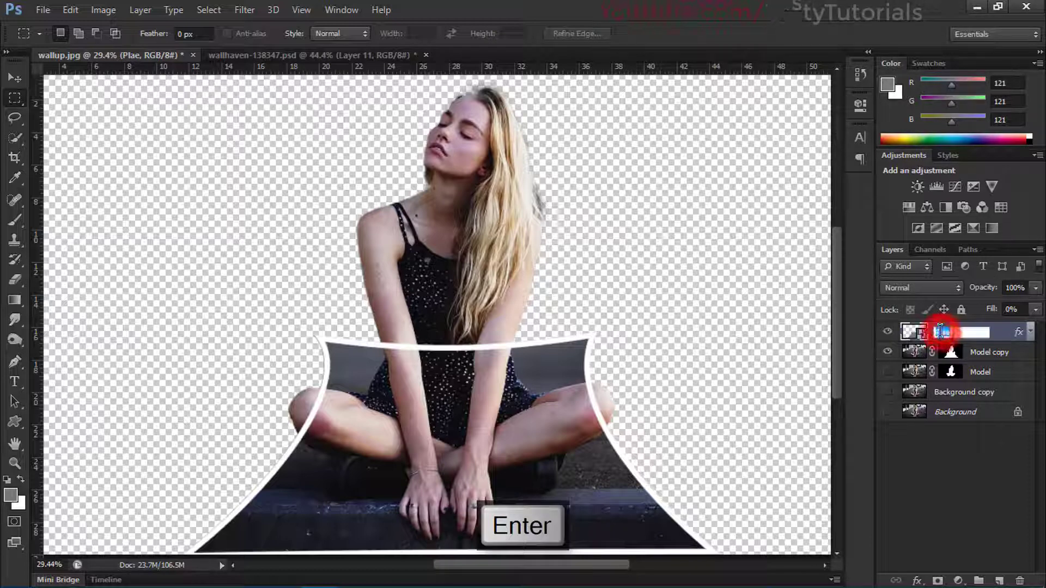
text(Plane)
key(Return)
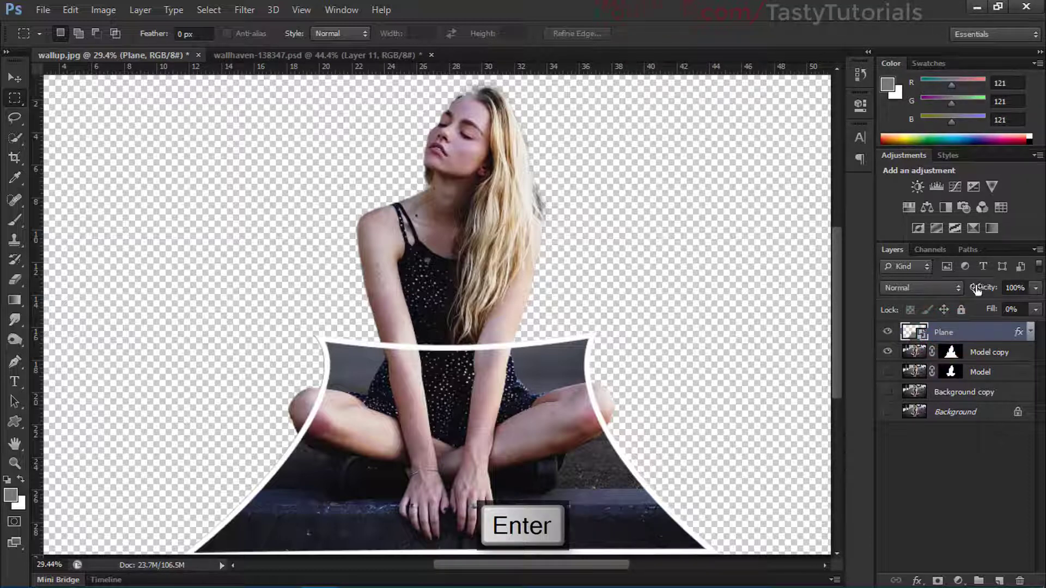
- Duplicate the Plane layer with the original hidden, and rasterize the layer style of Plane copy
key(ctrl+0)
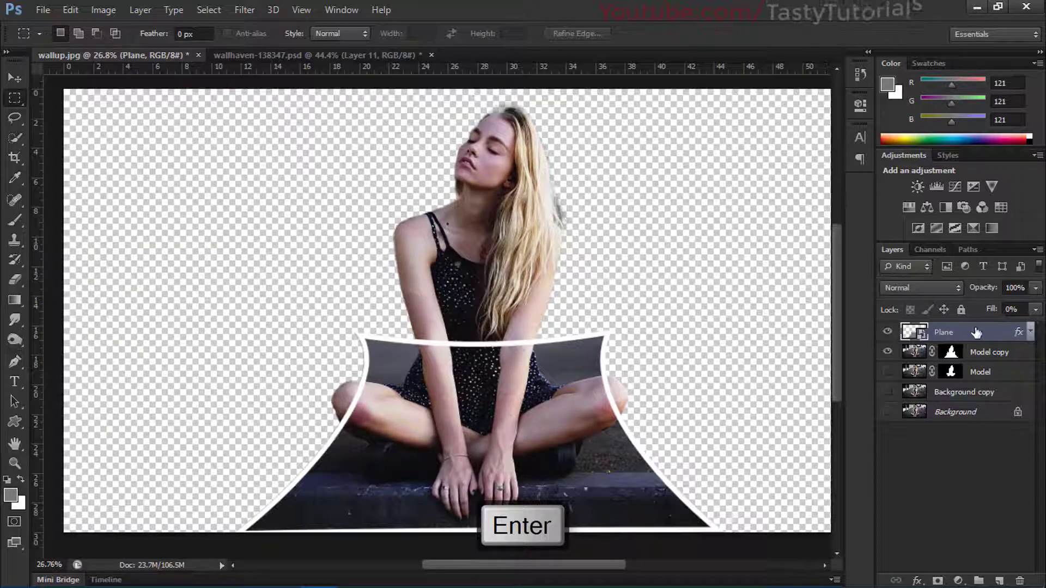
key(ctrl+j)
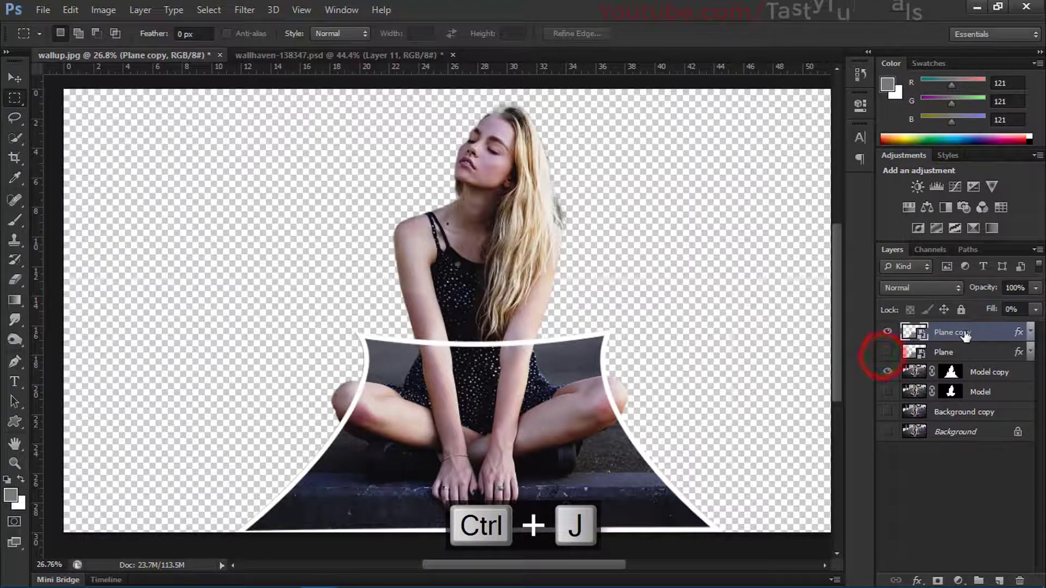
right_click(950, 332)
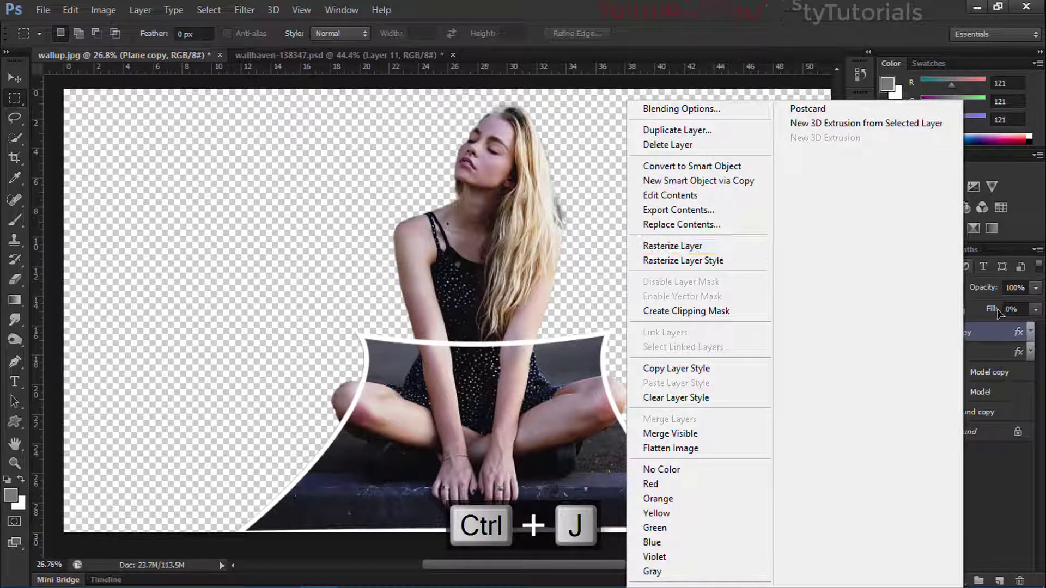
click(1001, 335)
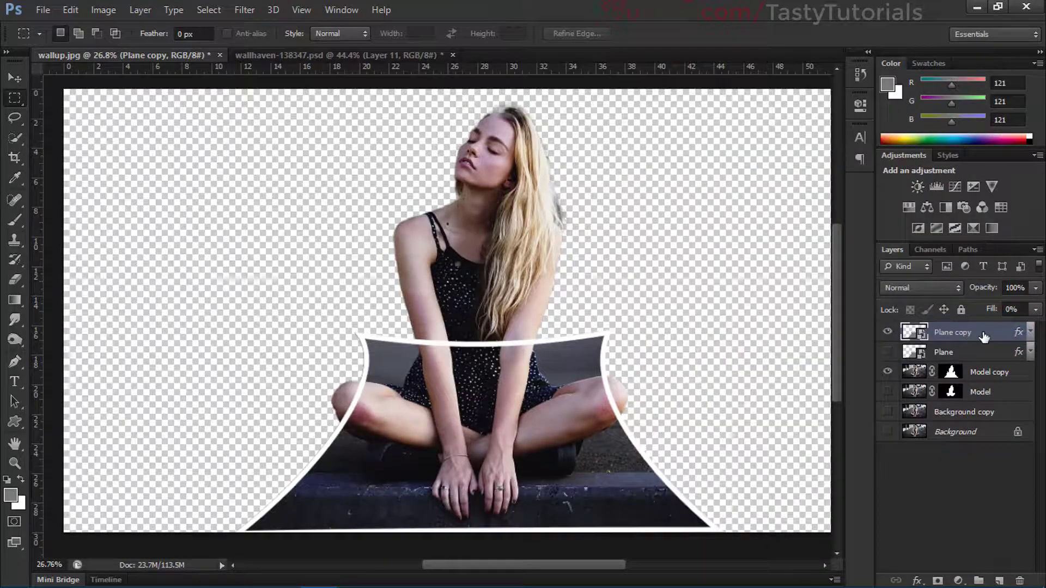
right_click(984, 337)
click(698, 260)
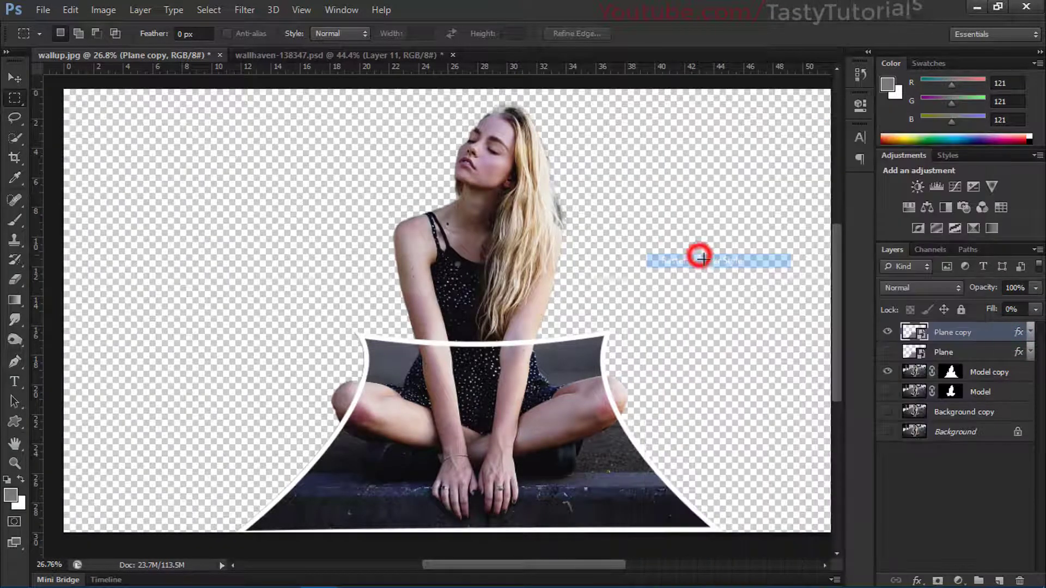
click(888, 333)
click(888, 333)
click(888, 333)
click(888, 334)
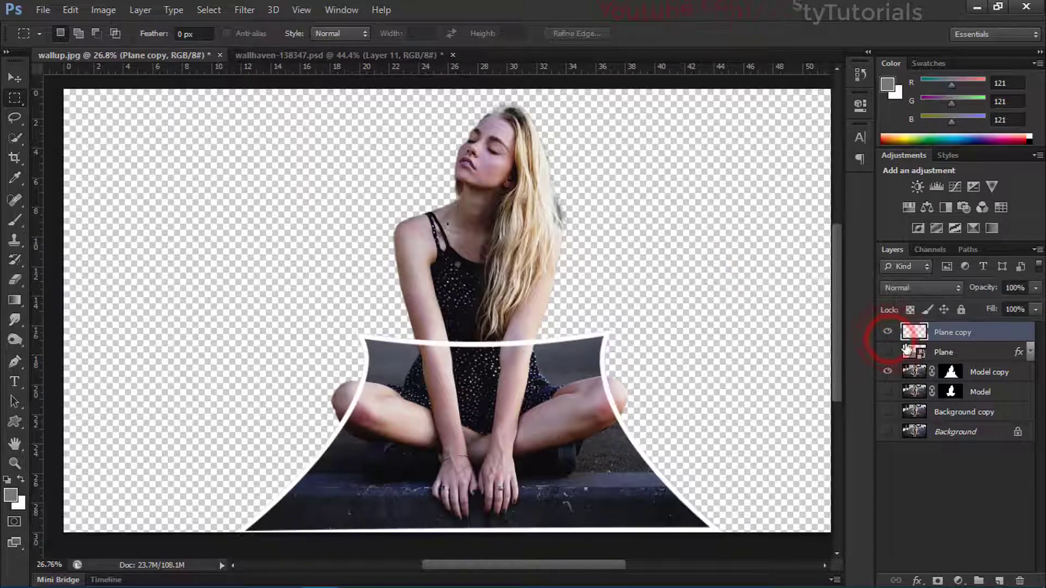
- Add a layer mask to Plane copy and load the Model layer's mask as a selection
scroll(381, 445, up, 5)
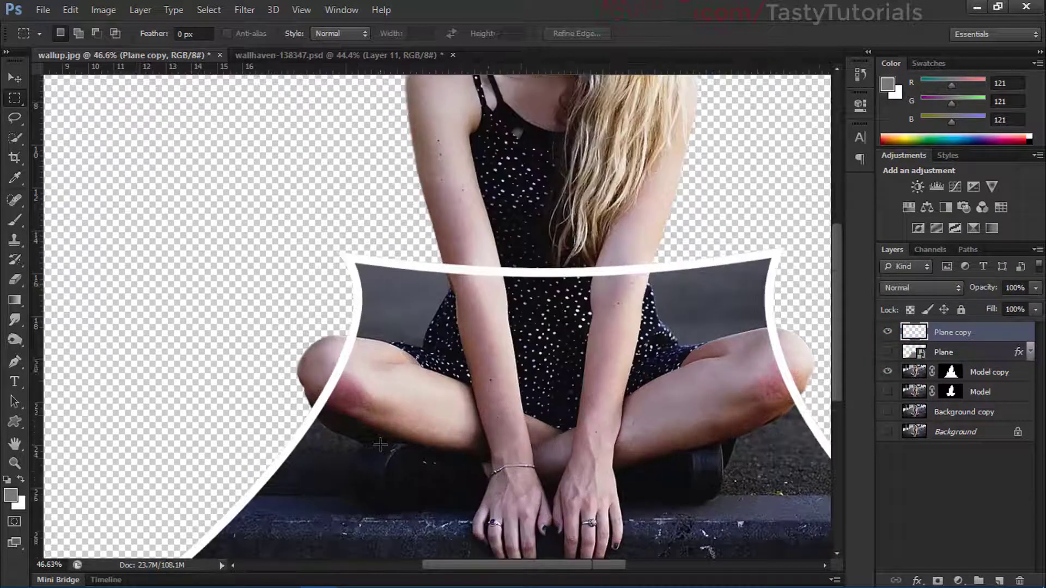
scroll(384, 430, up, 2)
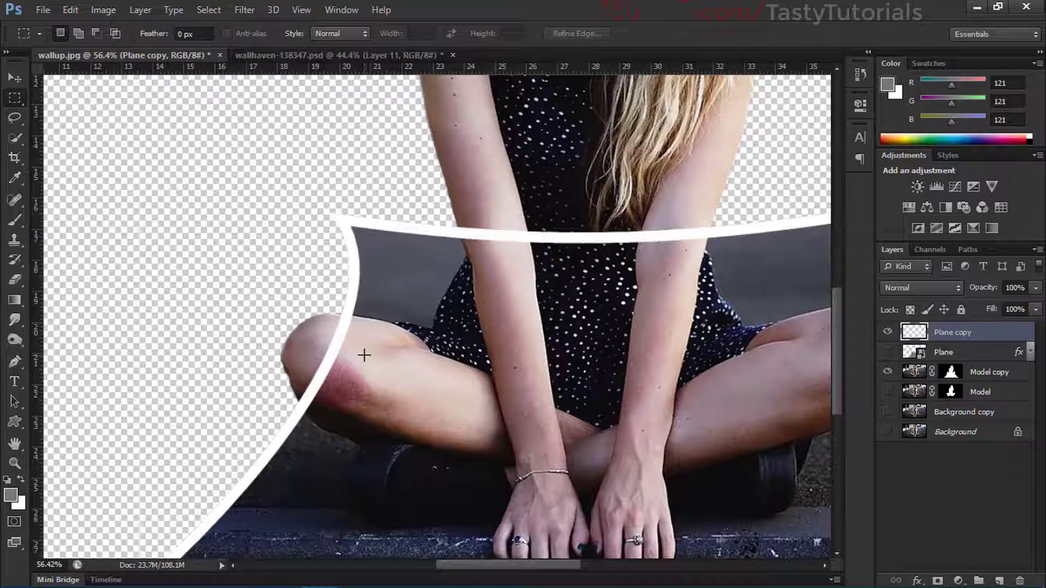
key(b)
click(937, 580)
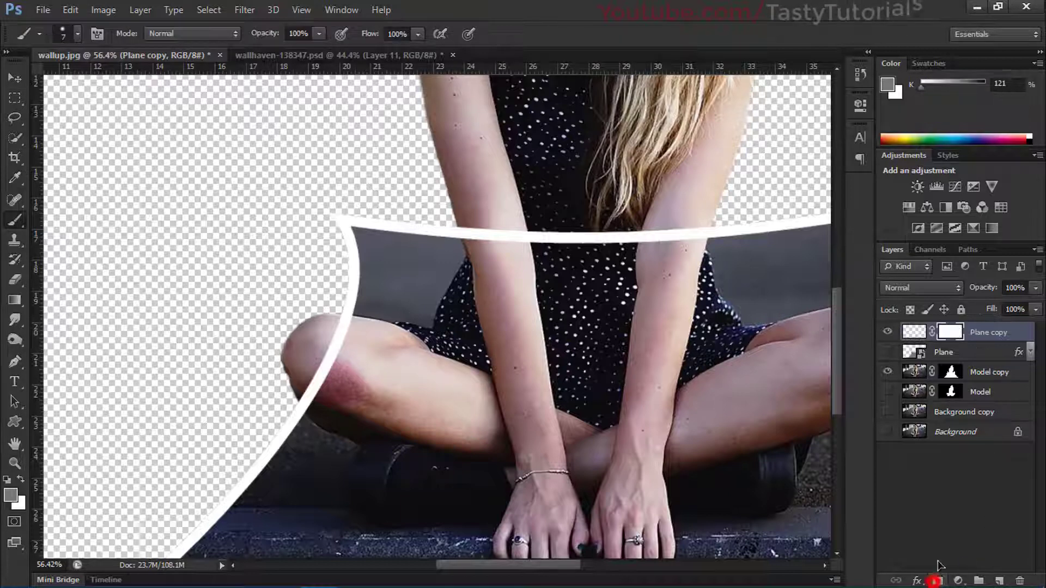
scroll(316, 357, up, 2)
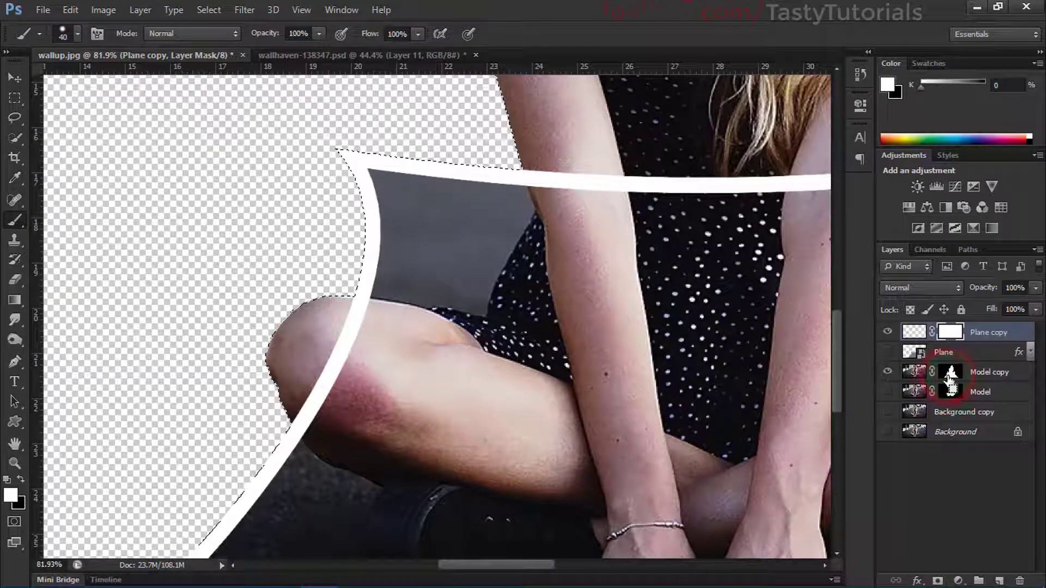
ctrl+click(952, 393)
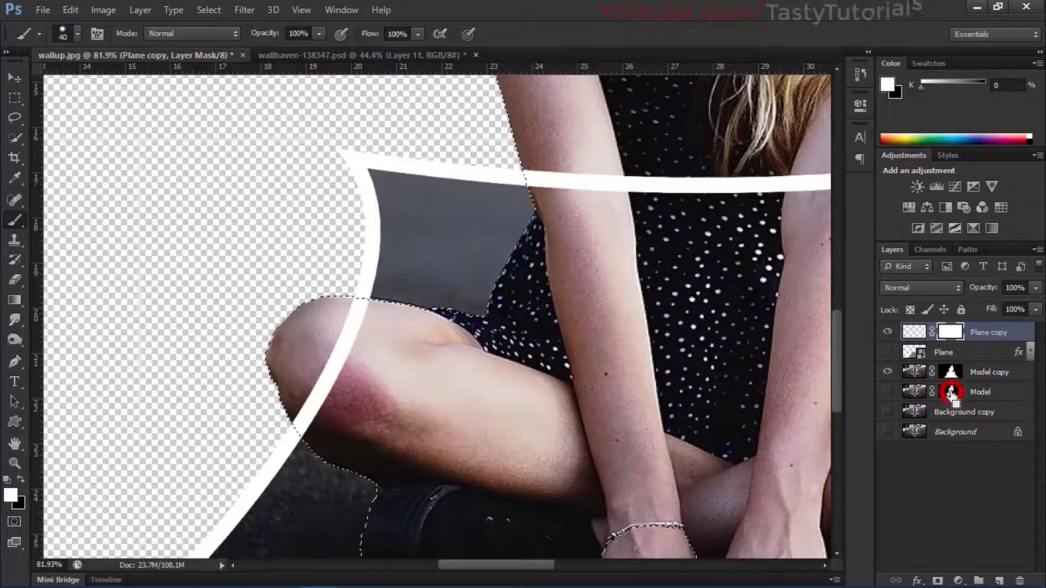
- Brush black at size 40 on the Plane copy mask to hide the frame where it crosses both knees
scroll(326, 275, down, 5)
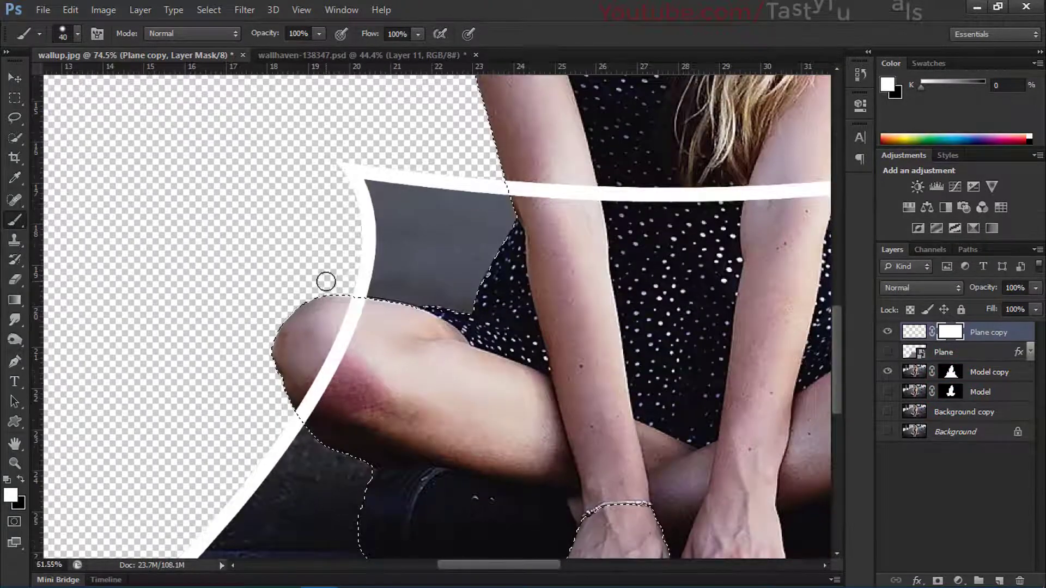
scroll(672, 263, down, 1)
scroll(708, 327, up, 3)
scroll(726, 334, down, 1)
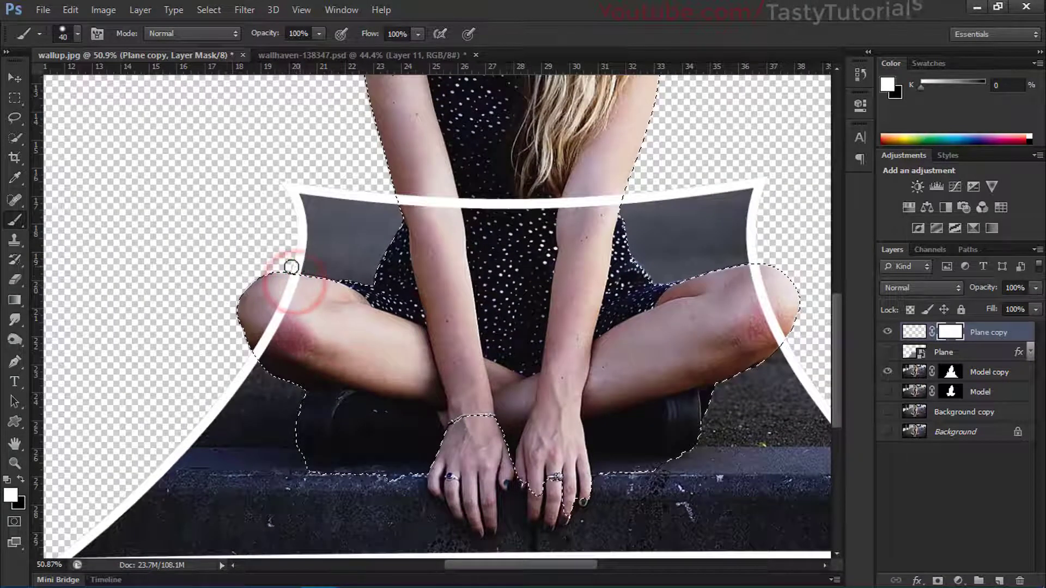
scroll(299, 278, up, 3)
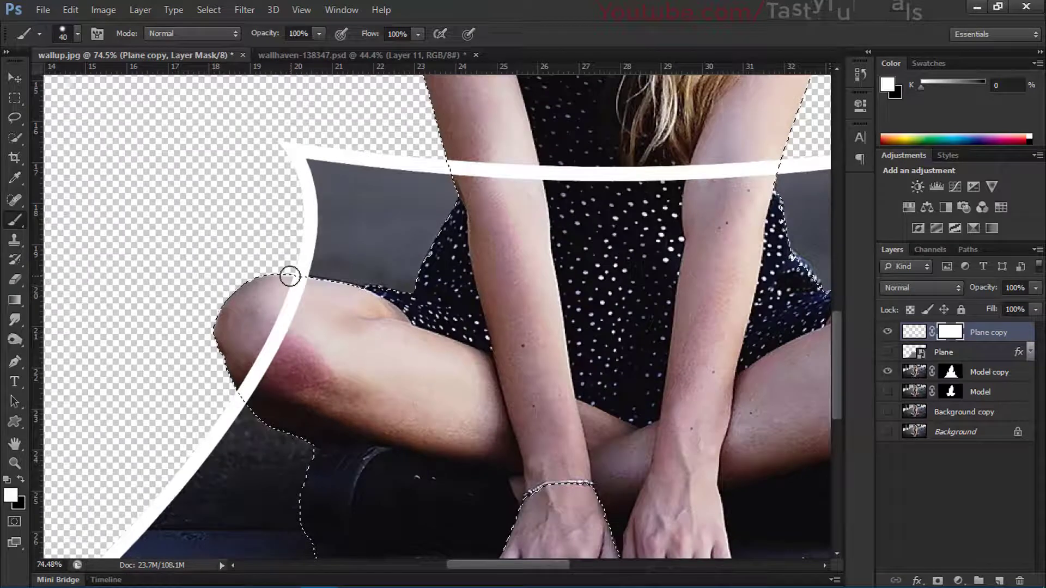
key(x)
mouse_move(291, 276)
mouse_down()
mouse_move(273, 342)
mouse_move(231, 393)
mouse_up()
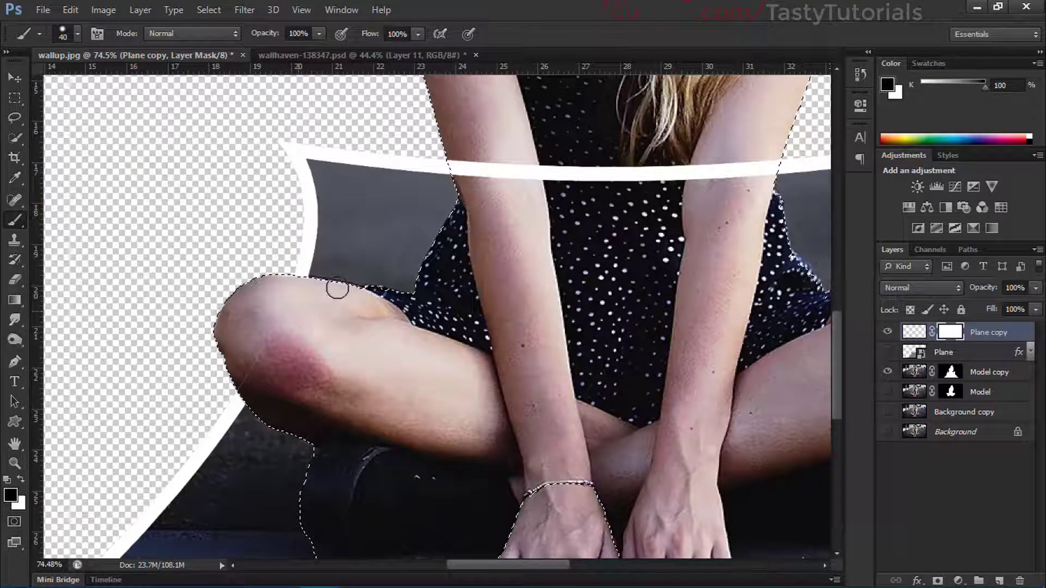
scroll(685, 274, right, 6)
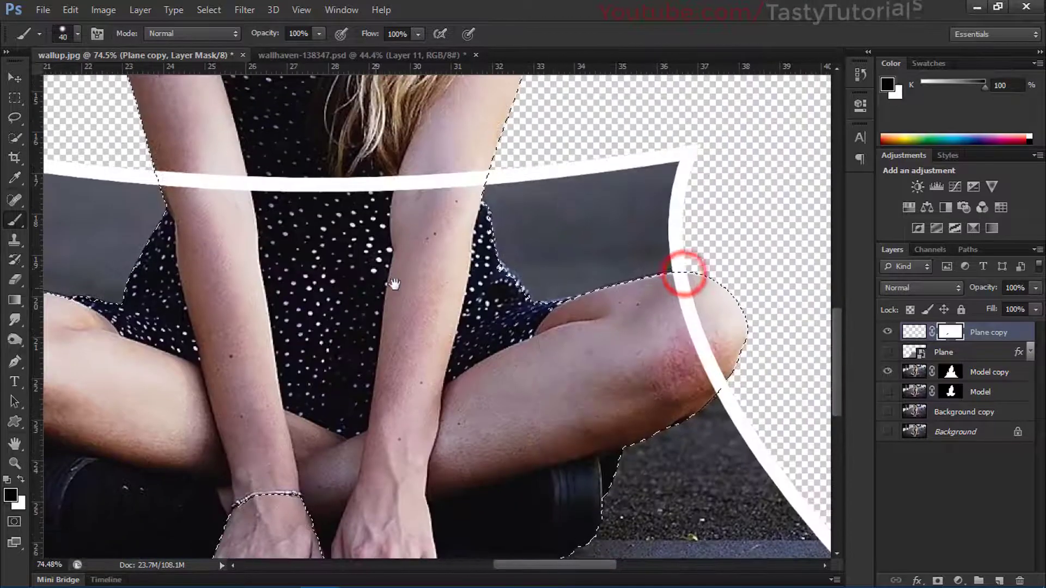
mouse_move(683, 280)
mouse_down()
mouse_move(689, 273)
mouse_move(692, 351)
mouse_move(704, 347)
mouse_up()
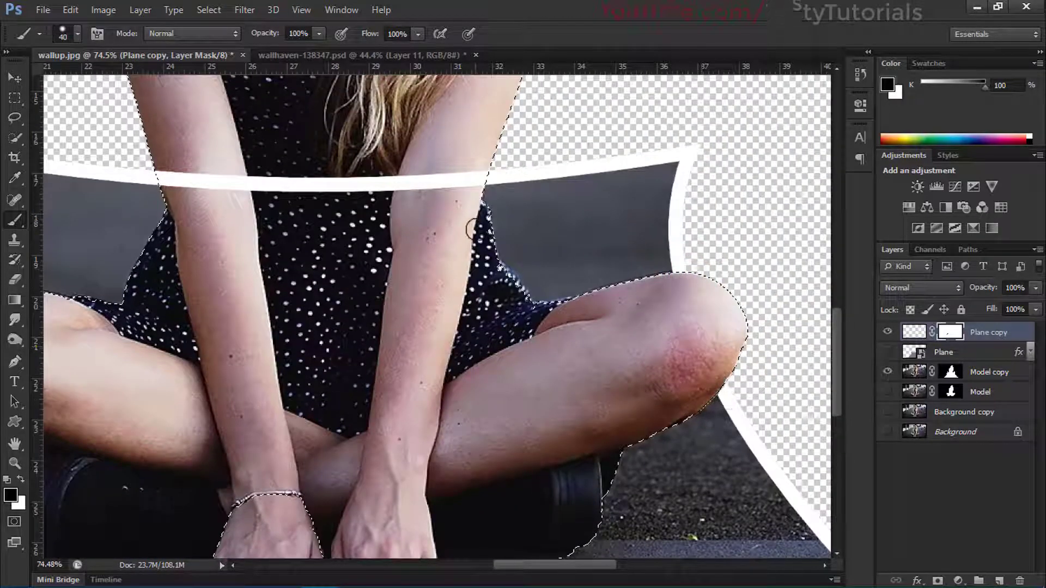
- Mask out the frame's upper edge across the woman's arms and dress with black, and deselect
mouse_move(446, 180)
mouse_down()
mouse_move(380, 186)
mouse_move(476, 184)
mouse_up()
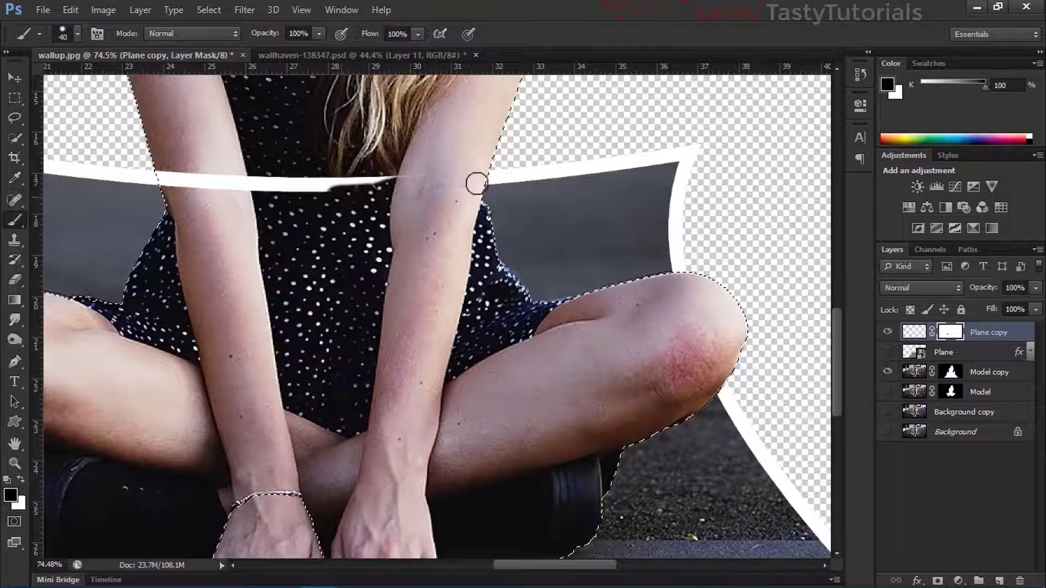
mouse_move(417, 167)
mouse_down()
mouse_move(314, 185)
mouse_move(246, 180)
mouse_move(260, 213)
mouse_move(237, 169)
mouse_move(205, 169)
mouse_up()
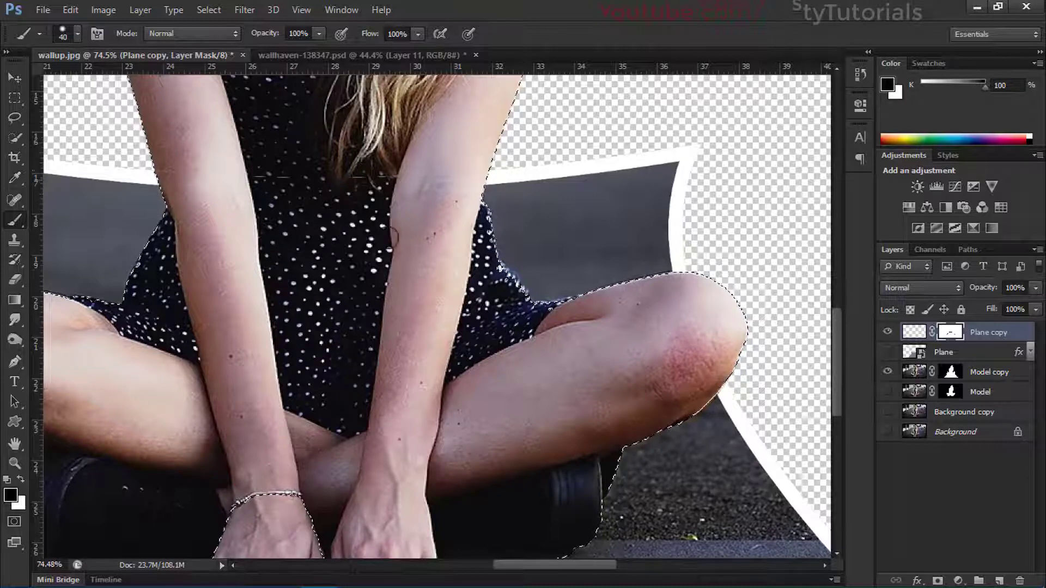
key(ctrl+d)
mouse_move(191, 166)
mouse_down()
mouse_move(180, 163)
mouse_move(199, 152)
mouse_up()
- Check the masked frame around the woman by temporarily hiding the Plane copy and Model copy layers
click(888, 331)
click(888, 331)
click(888, 372)
click(888, 372)
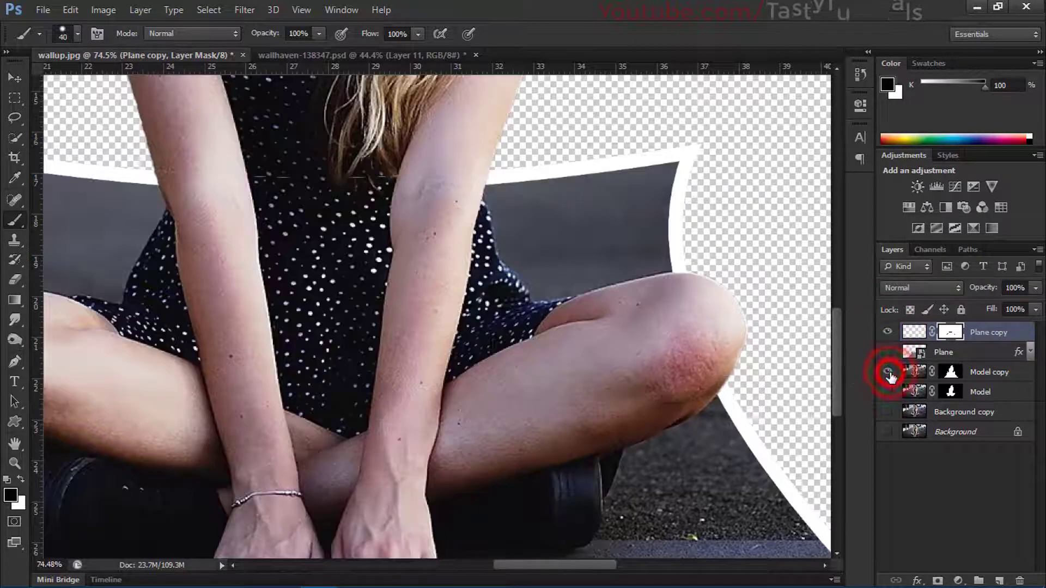
scroll(412, 305, down, 5)
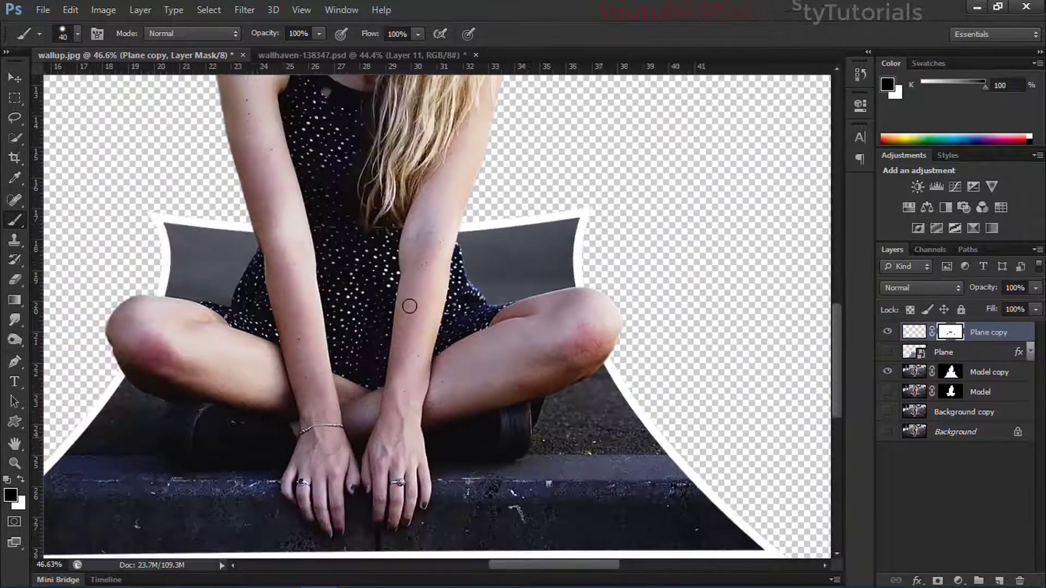
scroll(390, 314, up, 8)
scroll(390, 315, down, 7)
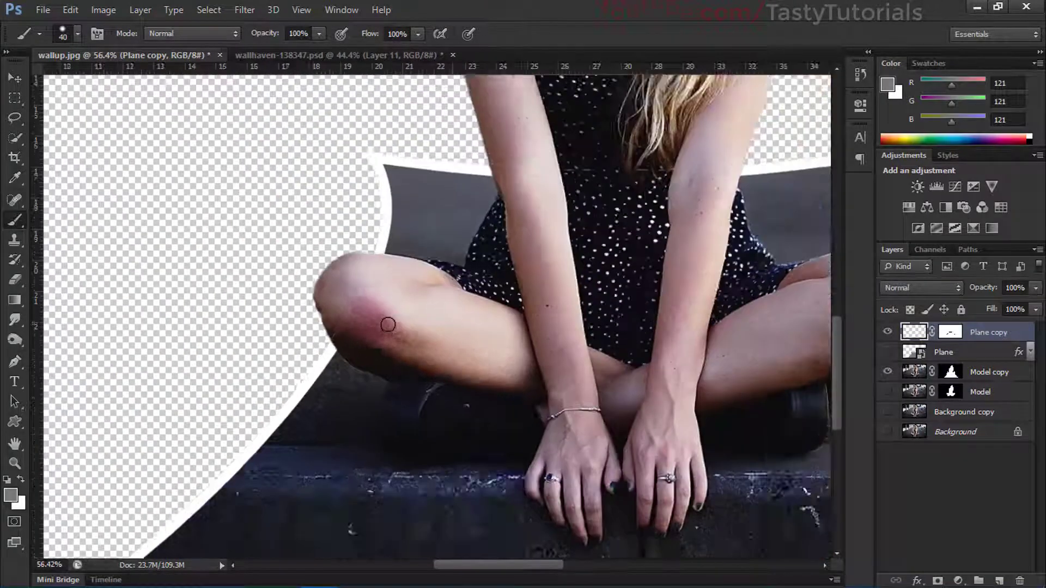
scroll(388, 325, down, 3)
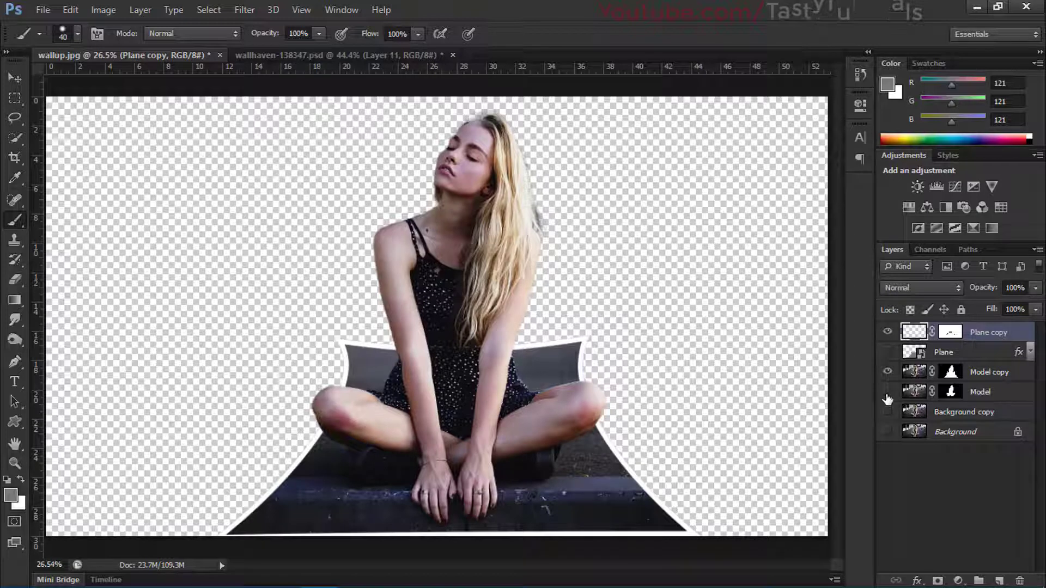
- Compare the pop-out with the original scene by temporarily showing the Background copy layer
click(886, 410)
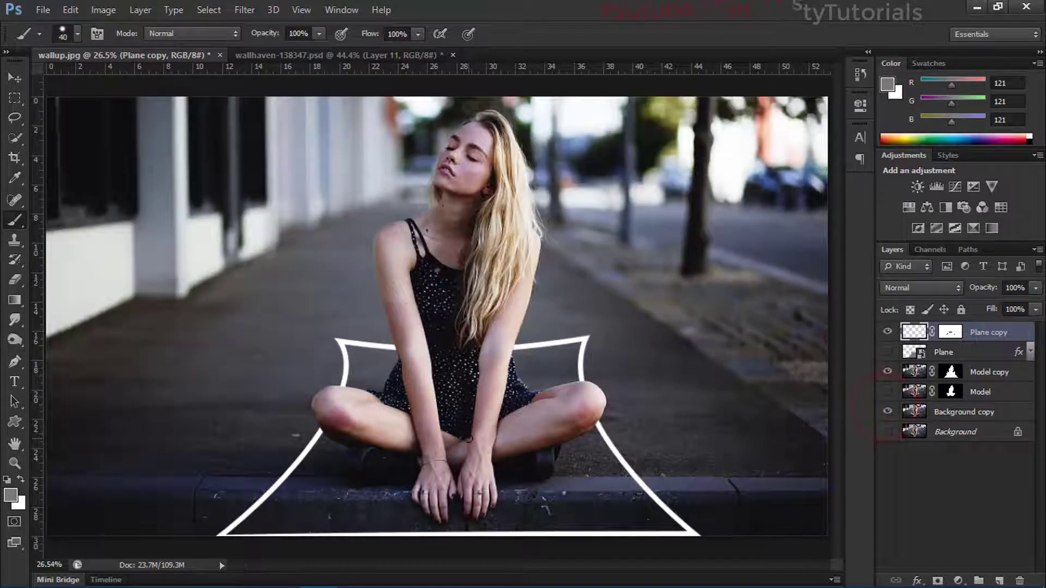
scroll(468, 439, down, 1)
scroll(436, 479, up, 5)
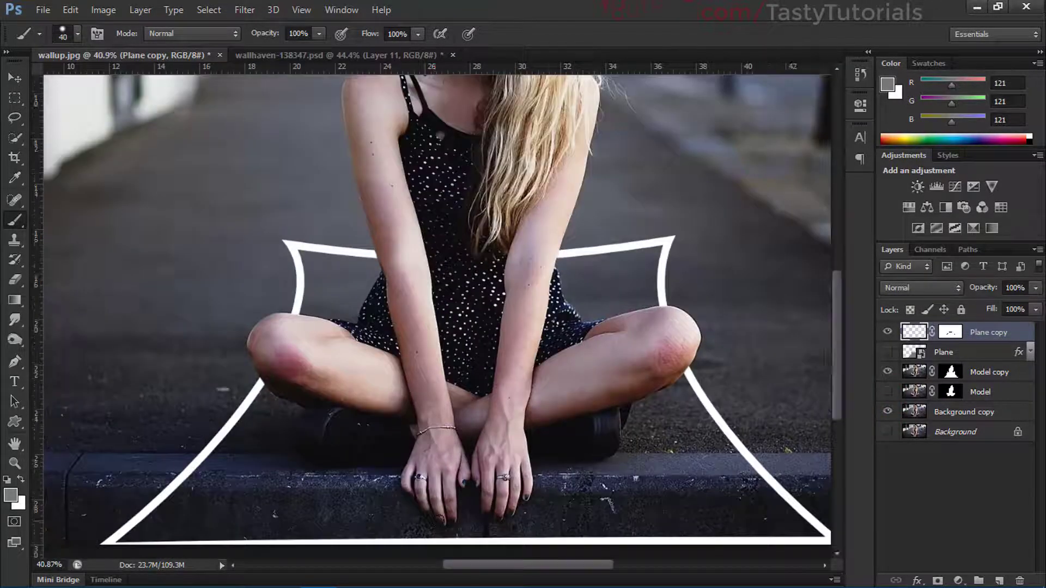
scroll(509, 198, down, 5)
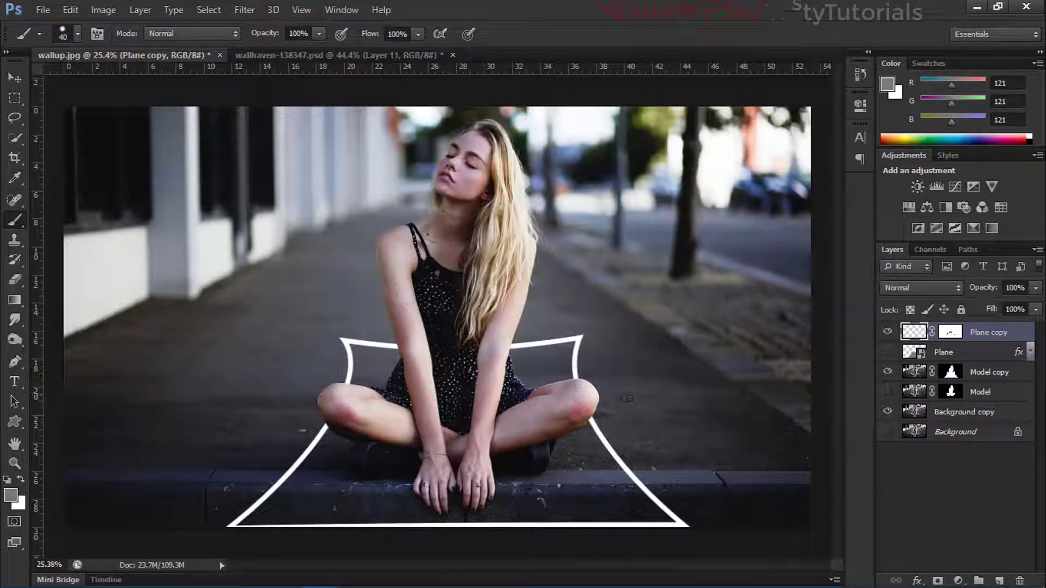
click(888, 412)
click(888, 412)
click(887, 412)
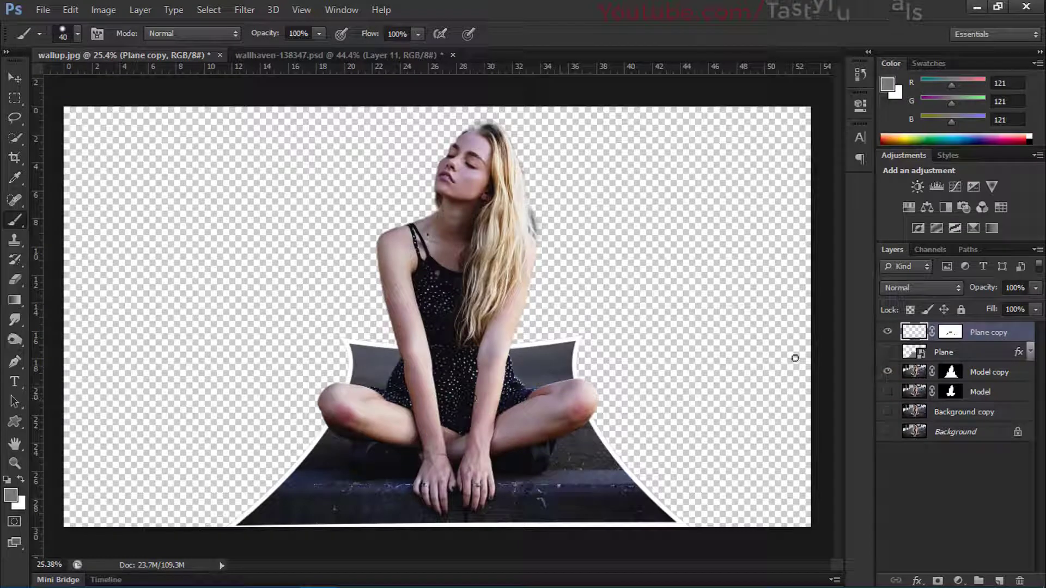
- Duplicate the hidden Plane layer
key(v)
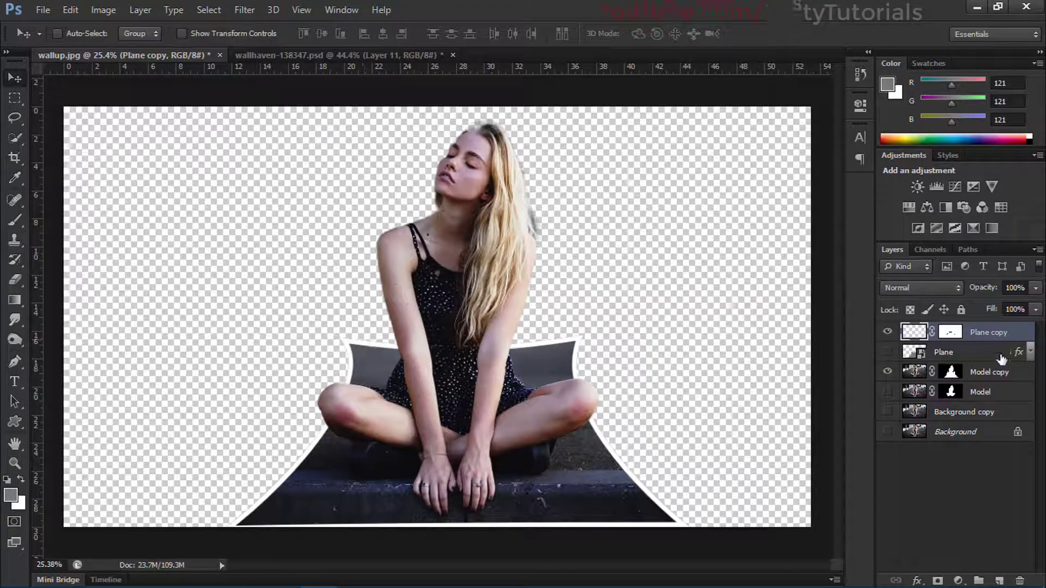
click(979, 353)
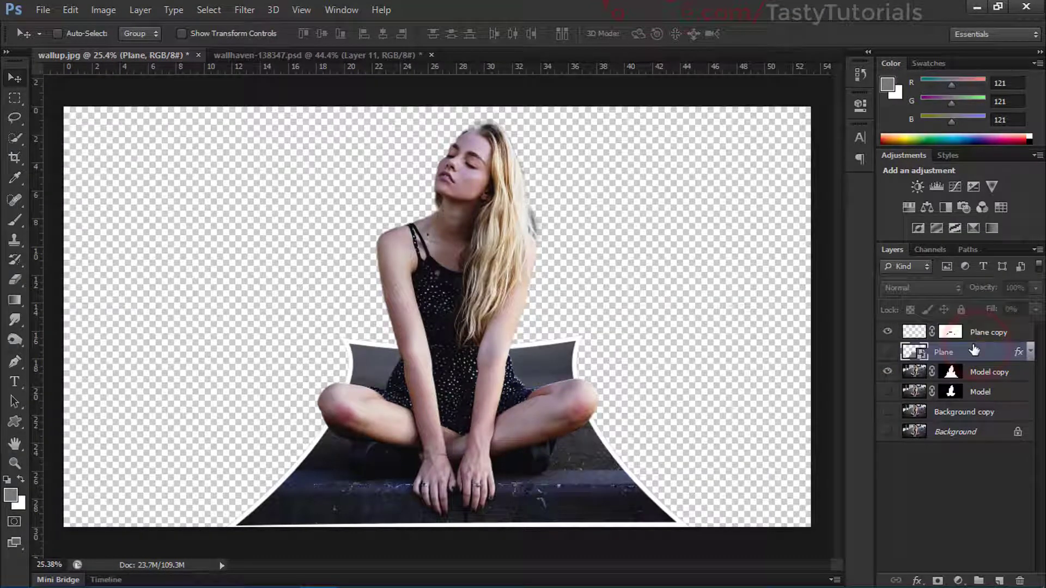
key(ctrl+j)
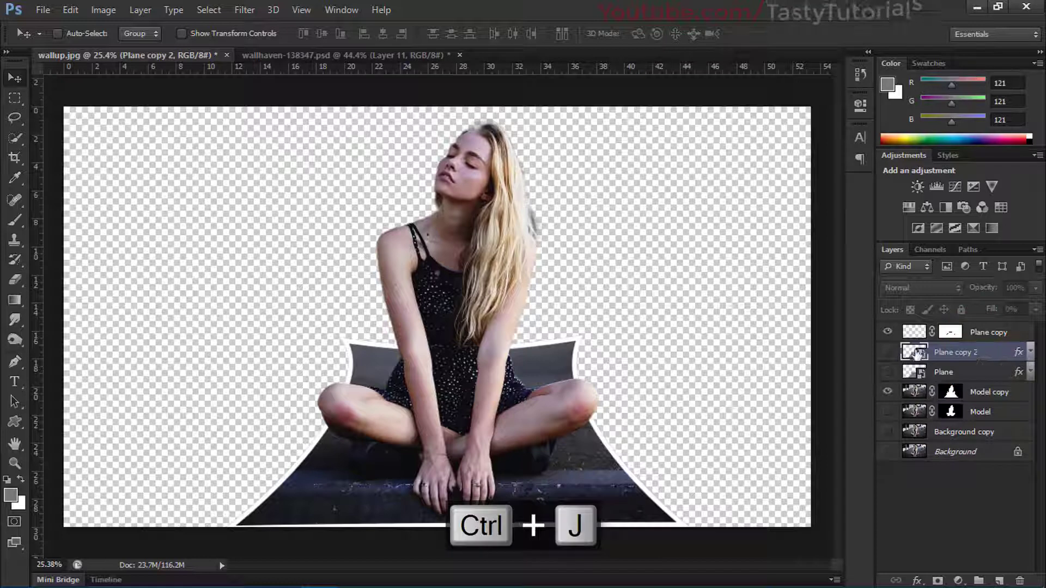
- Undo the duplication of the Plane layer
click(889, 352)
right_click(1006, 354)
click(1009, 354)
key(ctrl+alt+z)
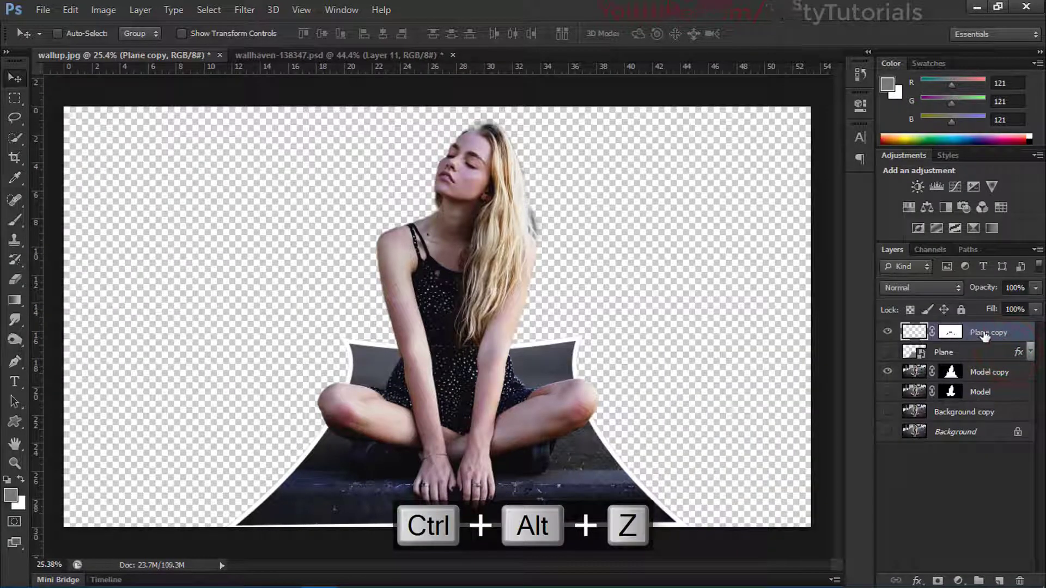
key(ctrl+j)
drag(959, 335, 1017, 576)
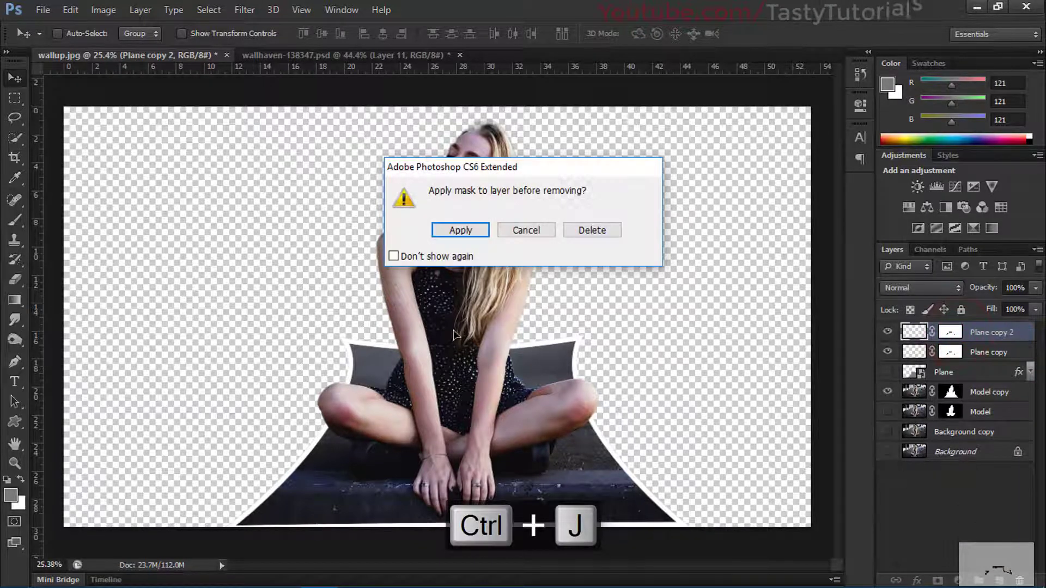
click(458, 231)
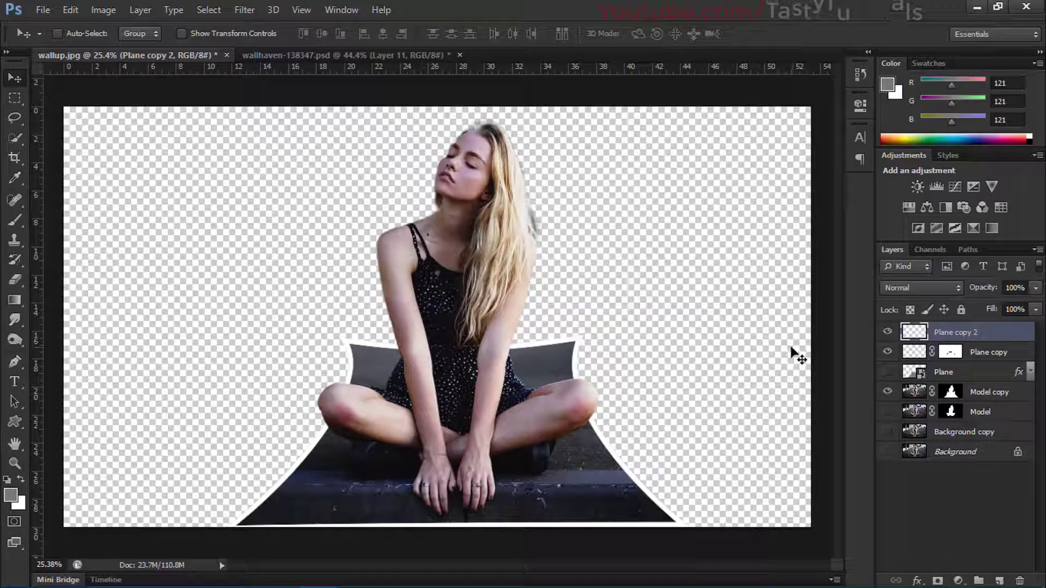
key(ctrl+t)
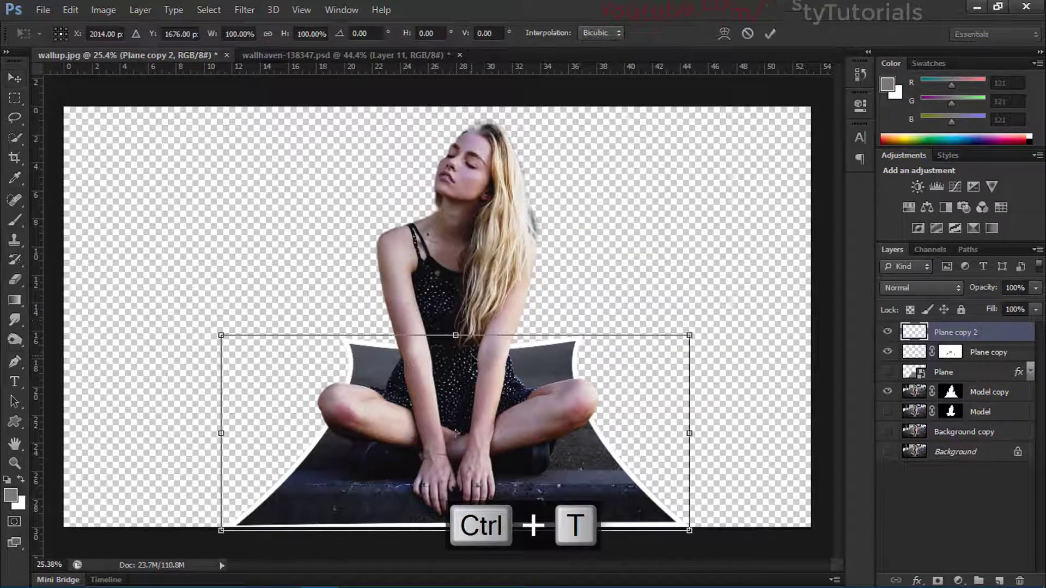
double_click(489, 369)
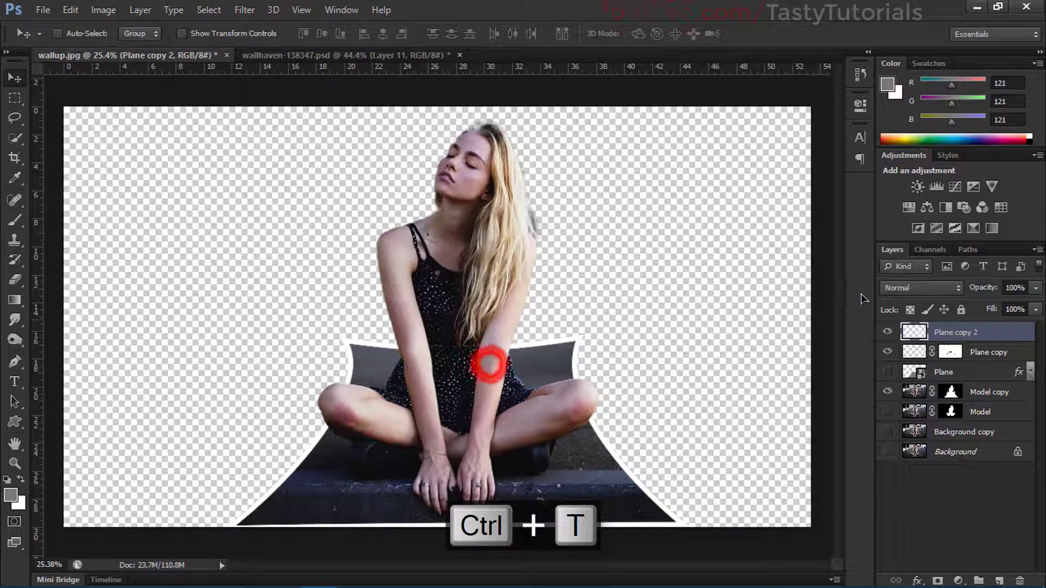
ctrl+click(914, 335)
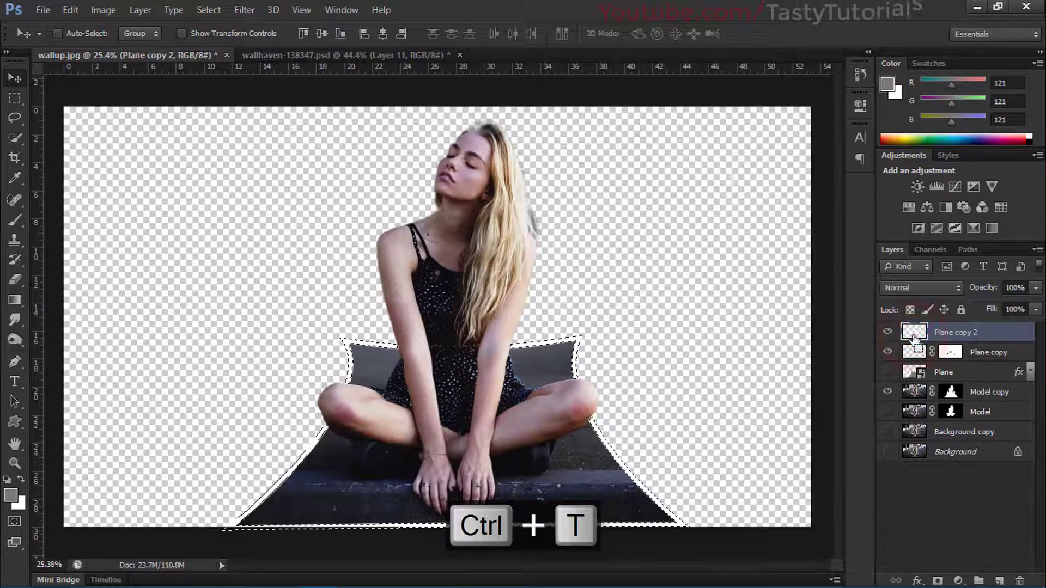
key(ctrl+d)
key(Delete)
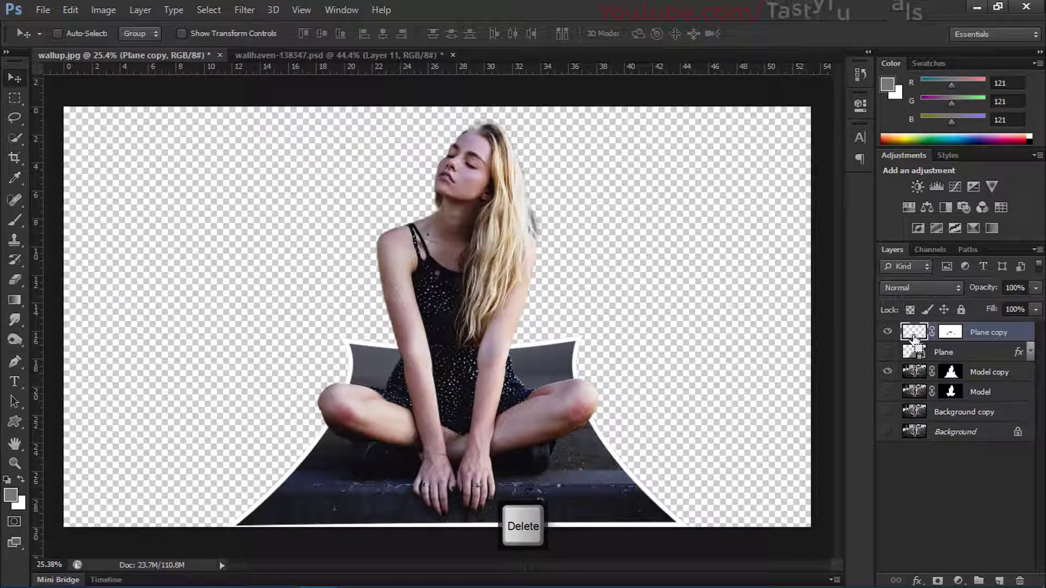
- Show and duplicate the Plane layer, hide the original, and rasterize the duplicate
click(888, 351)
key(ctrl+j)
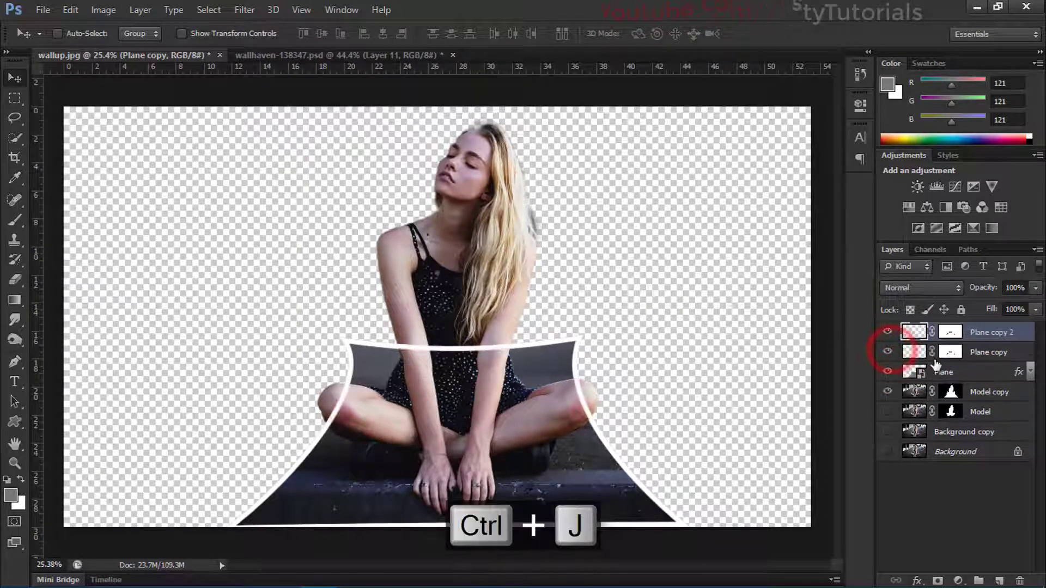
key(ctrl+alt+z)
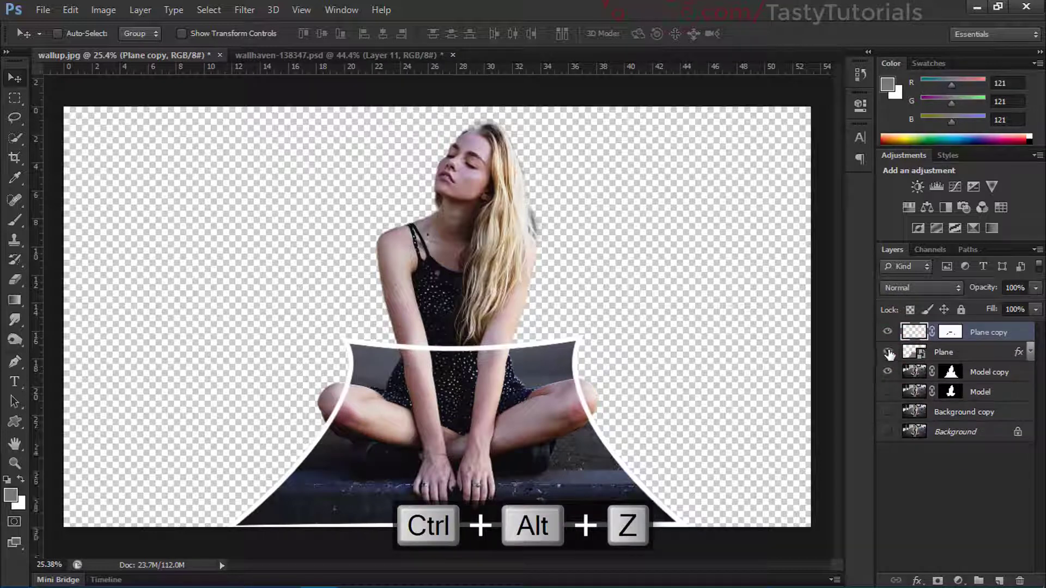
click(888, 352)
click(888, 352)
click(949, 353)
key(ctrl+j)
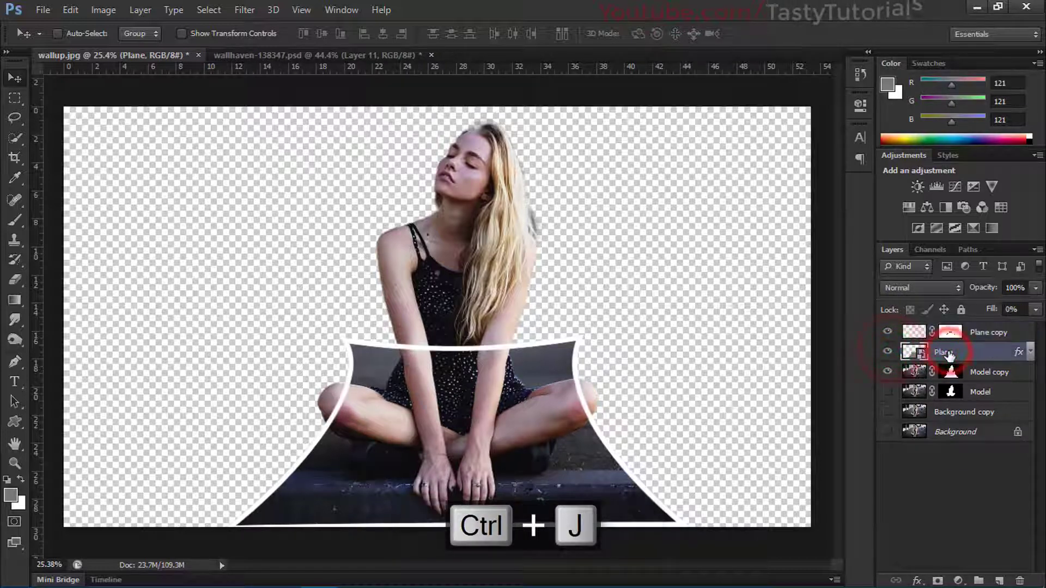
click(888, 372)
right_click(933, 354)
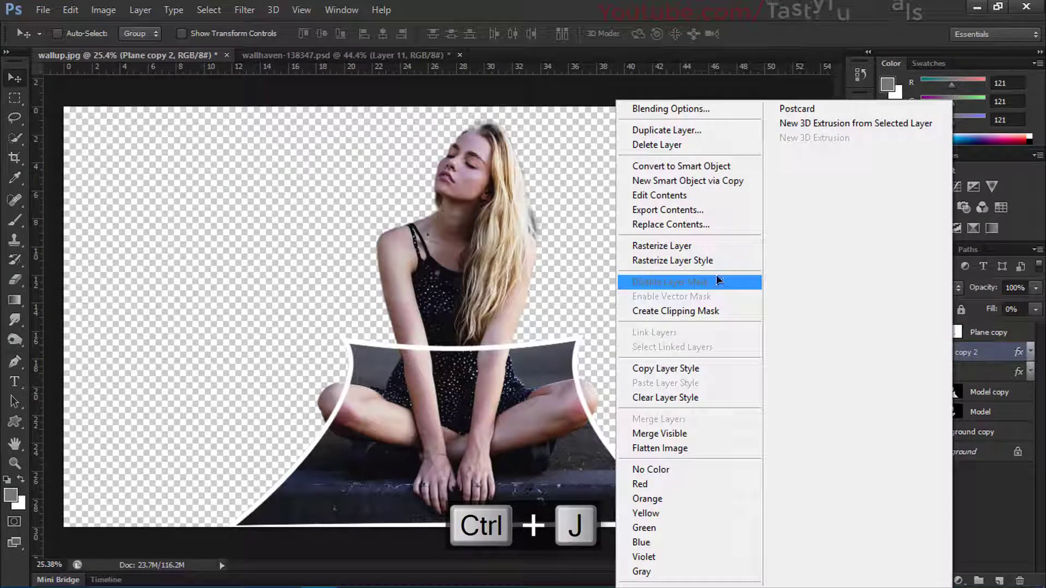
click(696, 245)
right_click(1011, 363)
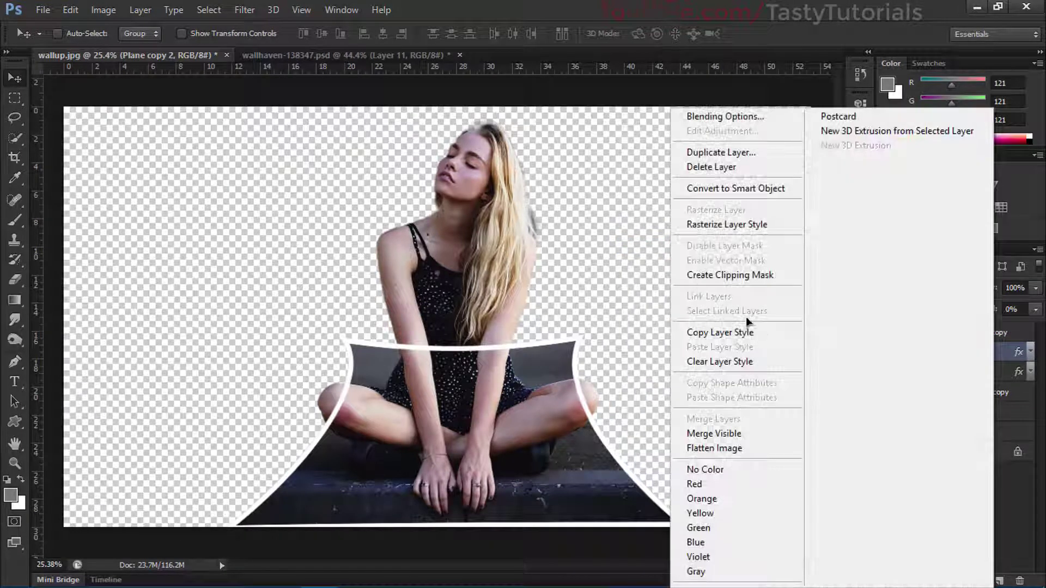
click(697, 223)
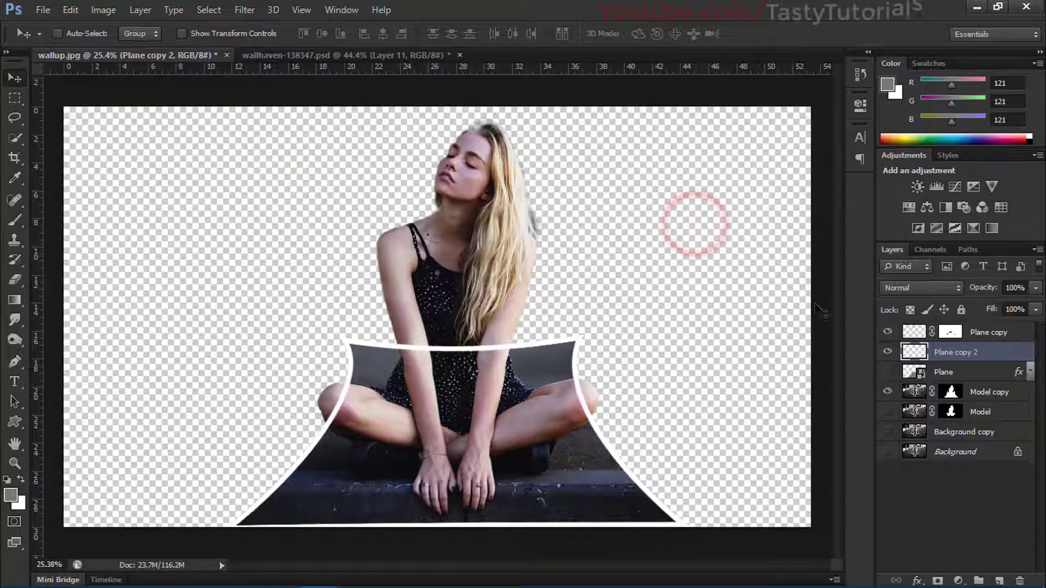
key(ctrl+alt+z)
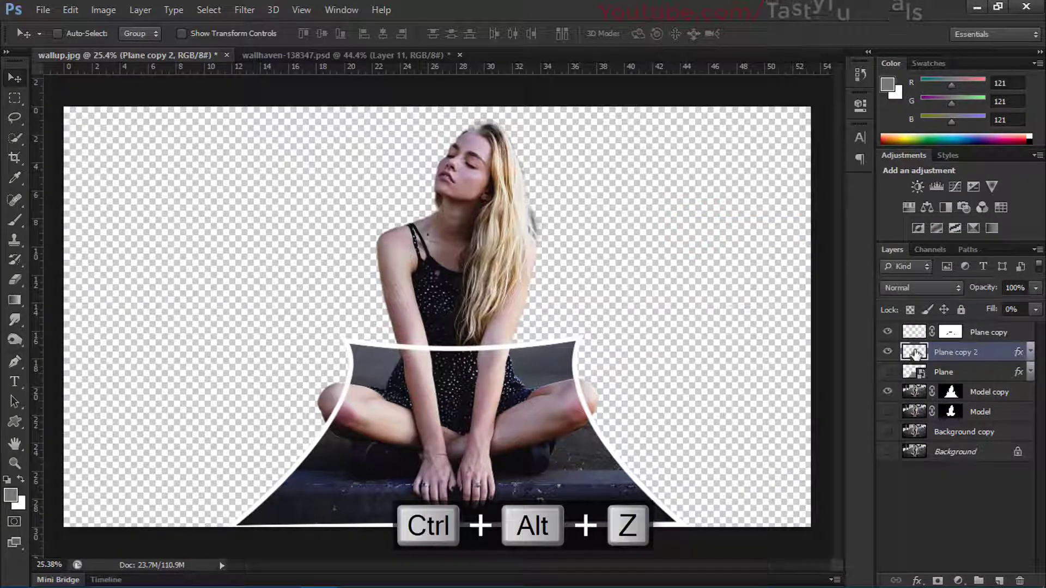
- Turn off the Stroke effect on Plane copy 2, fill its frame shape with black, and deselect
click(1030, 354)
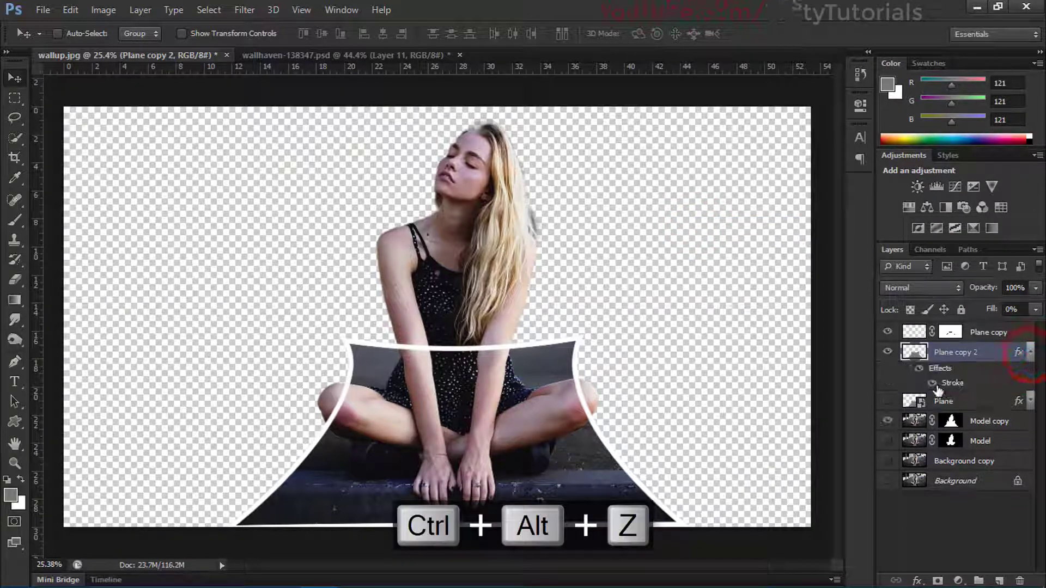
click(930, 385)
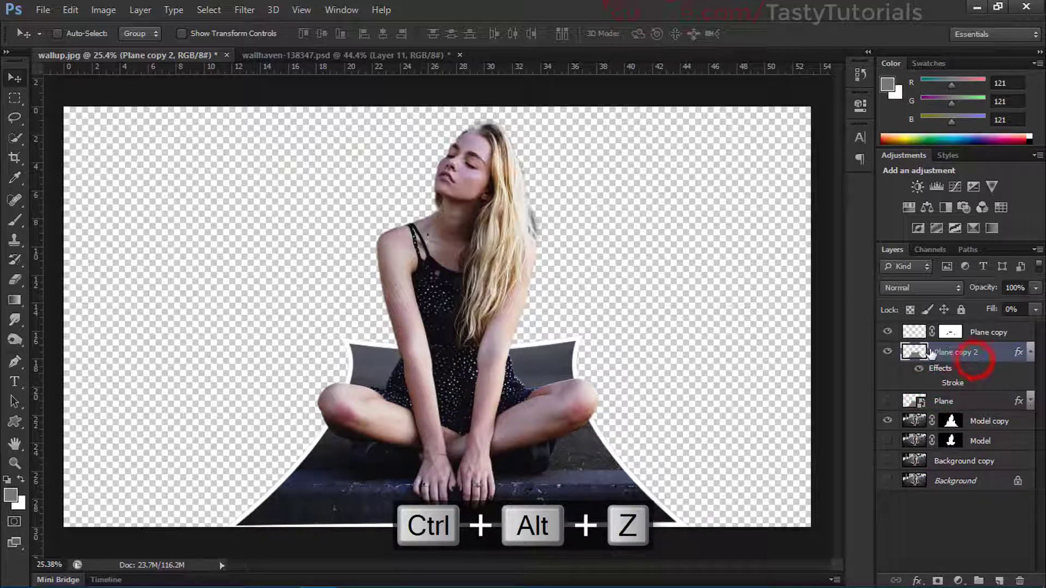
ctrl+click(915, 351)
key(d)
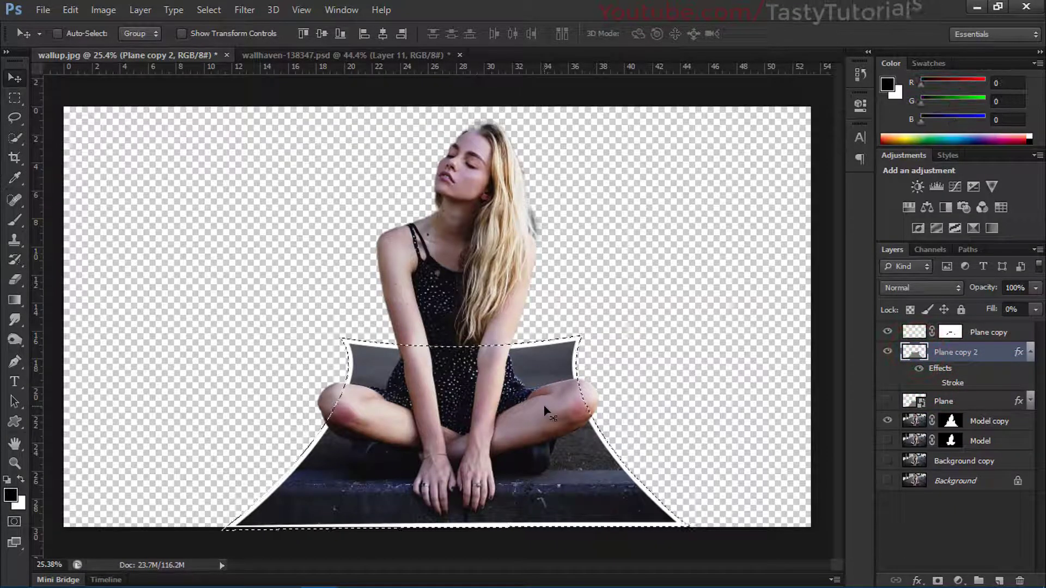
key(alt+BackSpace)
key(ctrl+d)
- Hide the Model copy and Plane copy layers, and set the fill of Plane copy 2 to 100%
click(888, 352)
click(887, 333)
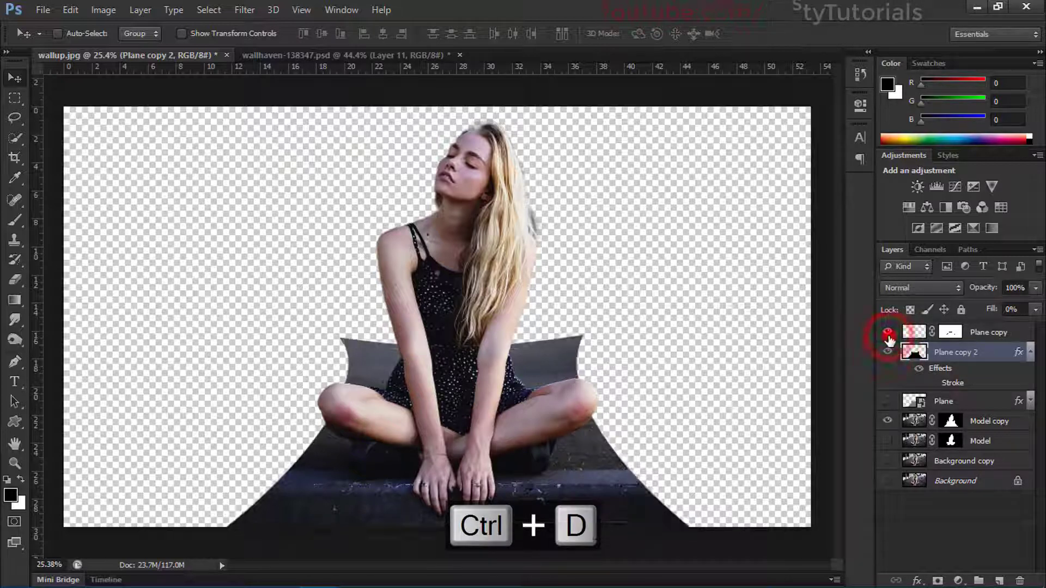
click(888, 352)
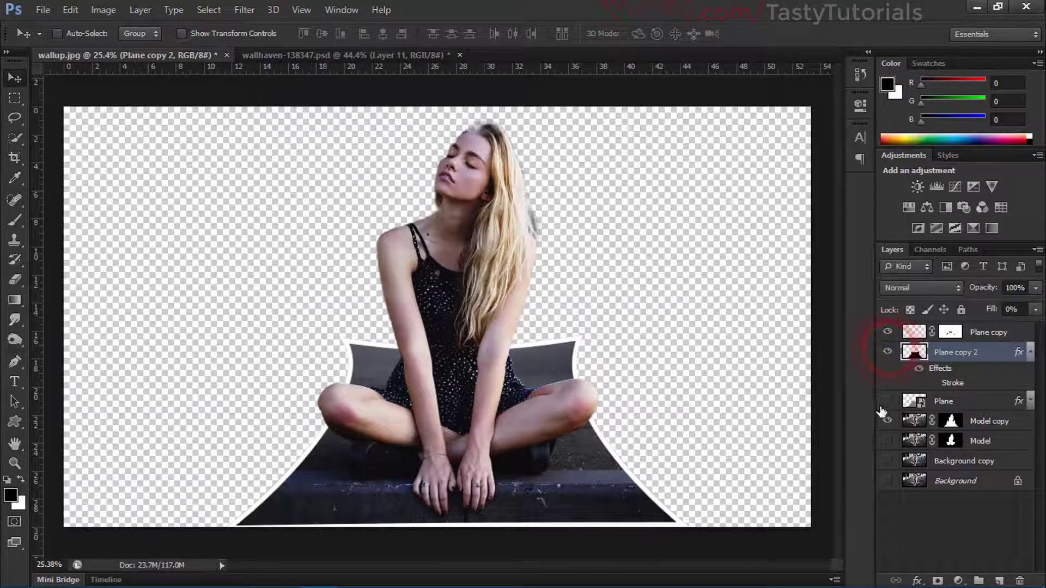
click(888, 421)
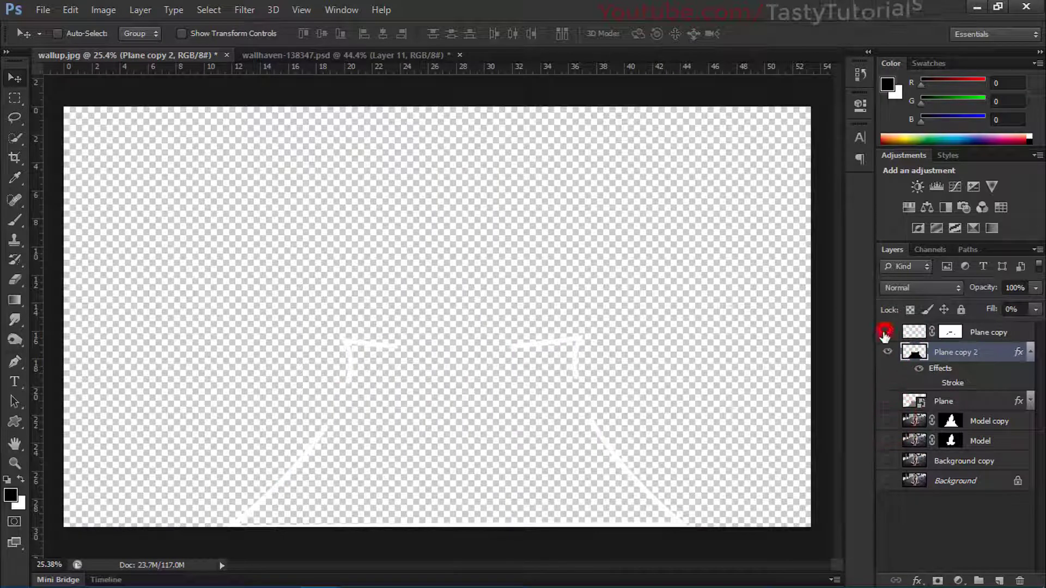
click(887, 351)
click(959, 383)
click(887, 351)
mouse_move(993, 309)
mouse_down()
mouse_move(979, 325)
mouse_move(1013, 309)
mouse_up()
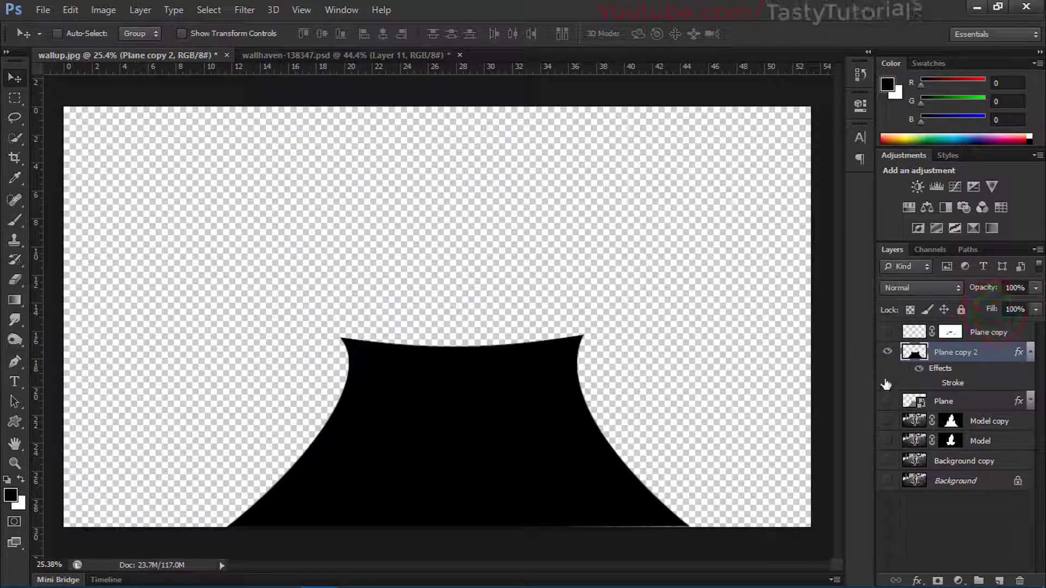
- Show the Plane and Model copy layers, and move Plane copy 2 directly beneath Model copy
click(889, 422)
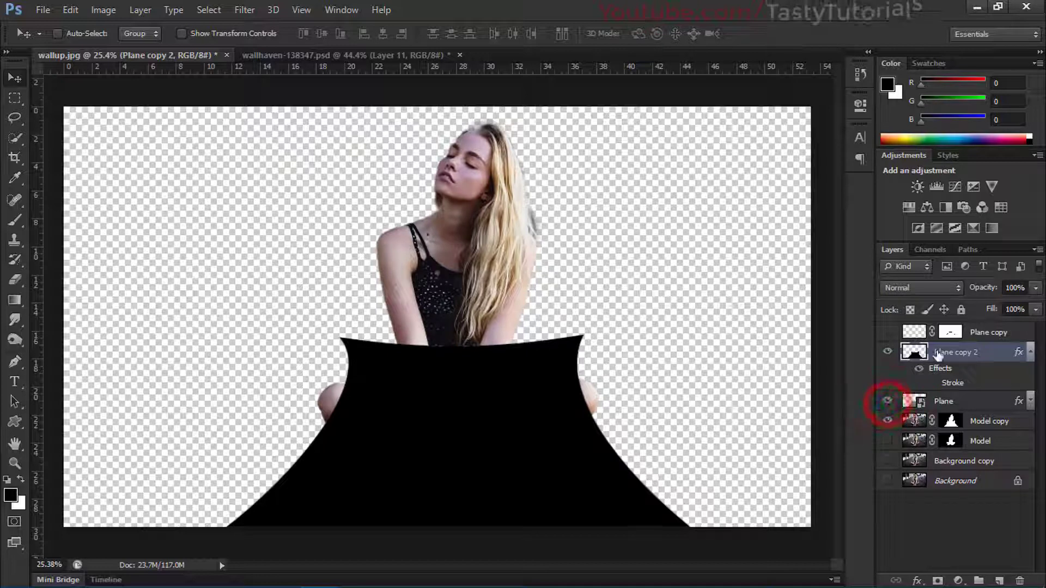
drag(952, 356, 949, 424)
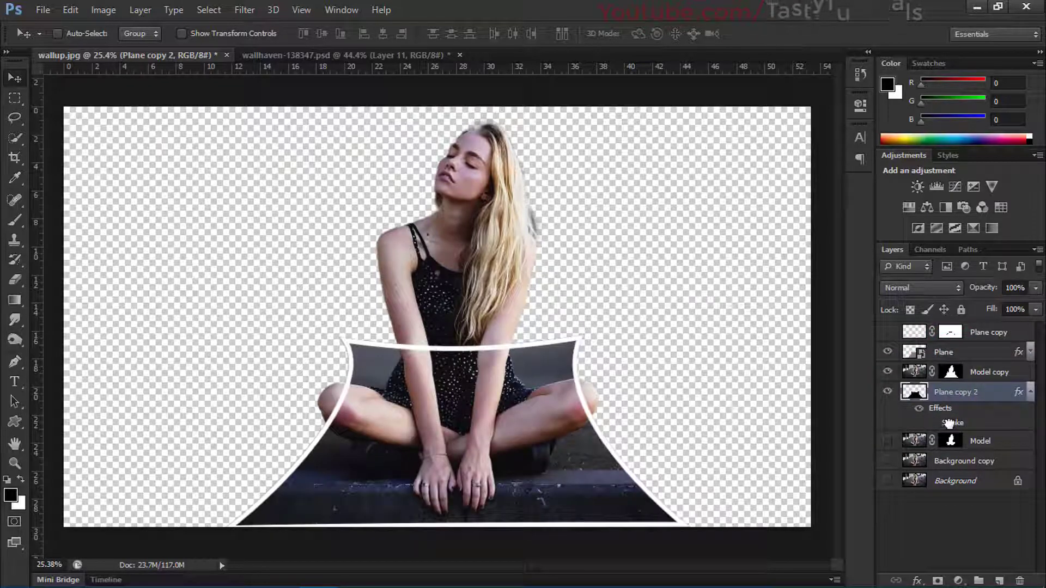
click(243, 10)
click(280, 165)
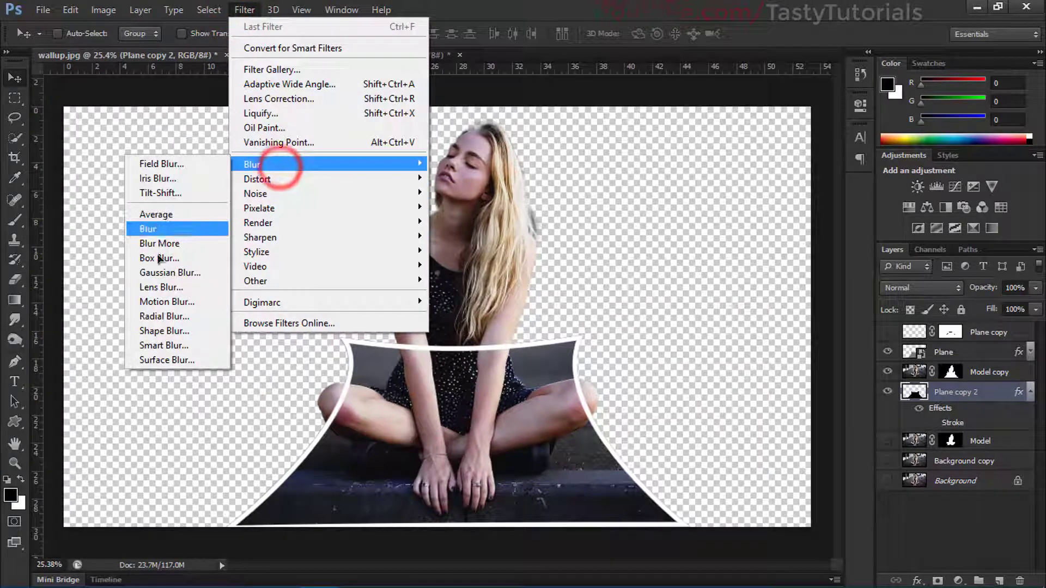
click(166, 272)
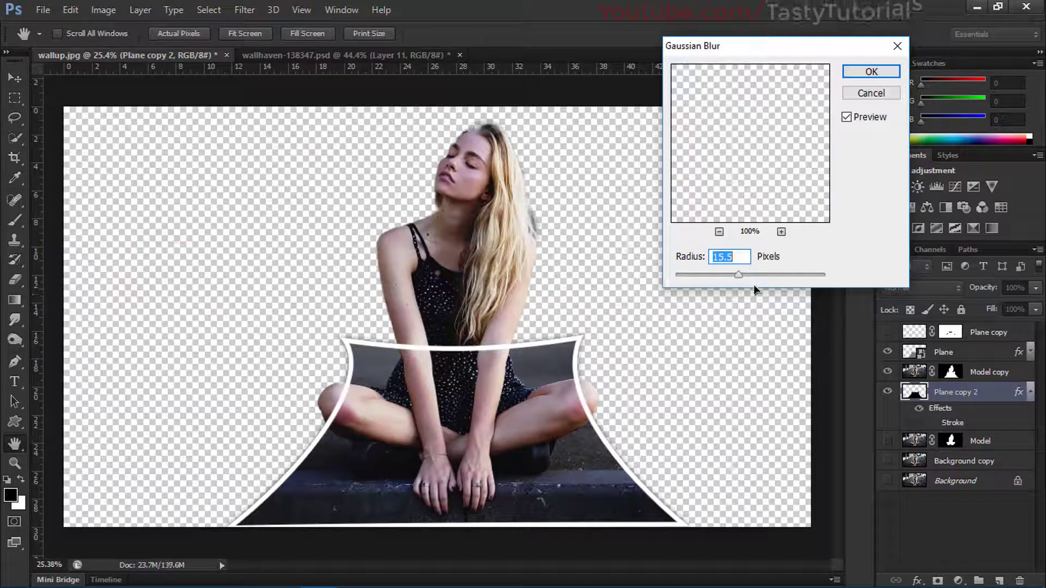
mouse_move(750, 277)
mouse_down()
mouse_move(719, 276)
mouse_move(742, 276)
mouse_up()
click(870, 71)
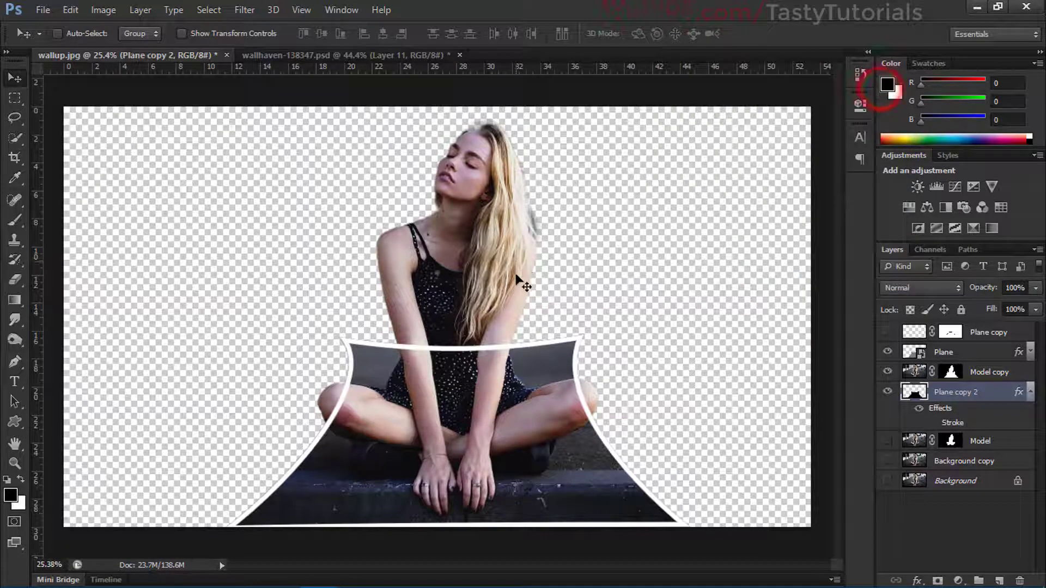
- Scale the black shape on Plane copy 2 down to 87.50% height by lowering its upper edge
key(ctrl+t)
right_click(458, 367)
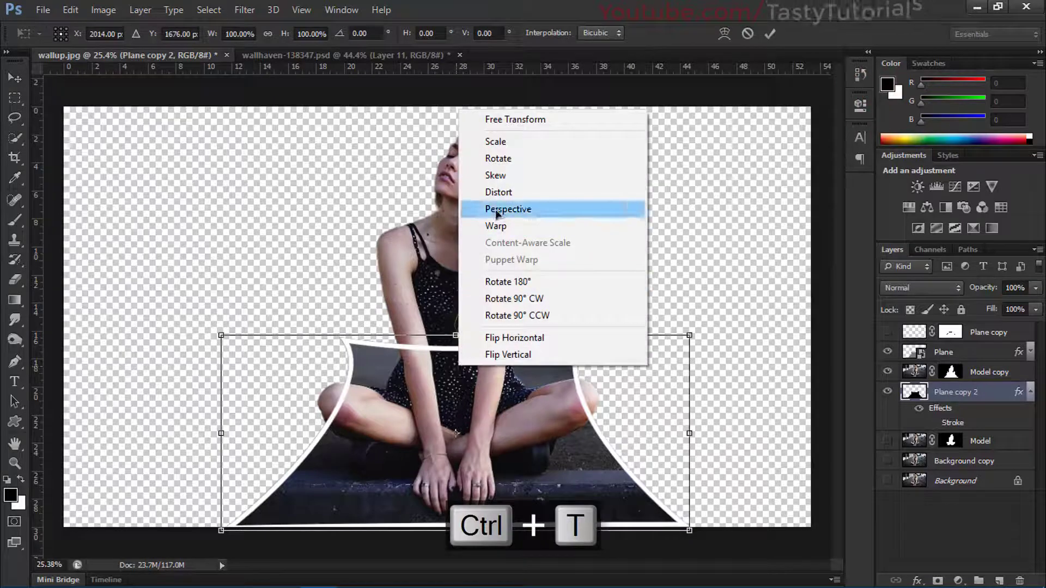
click(428, 352)
drag(455, 335, 456, 359)
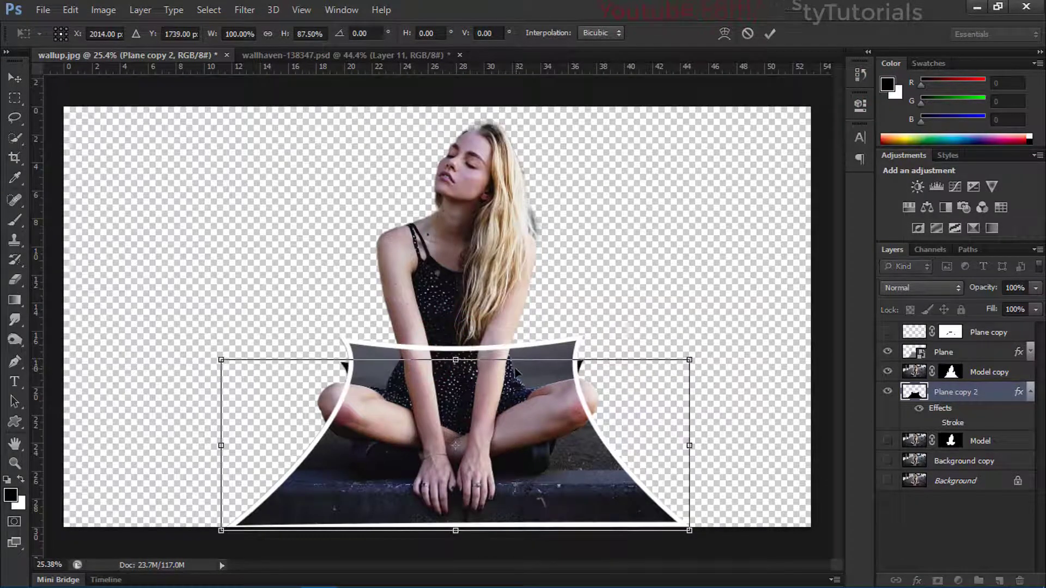
- Widen the black shape's upper edge in perspective to 118.32%, skew its upper-right corner inward to 112.44% width, and apply the transform
right_click(515, 112)
click(560, 211)
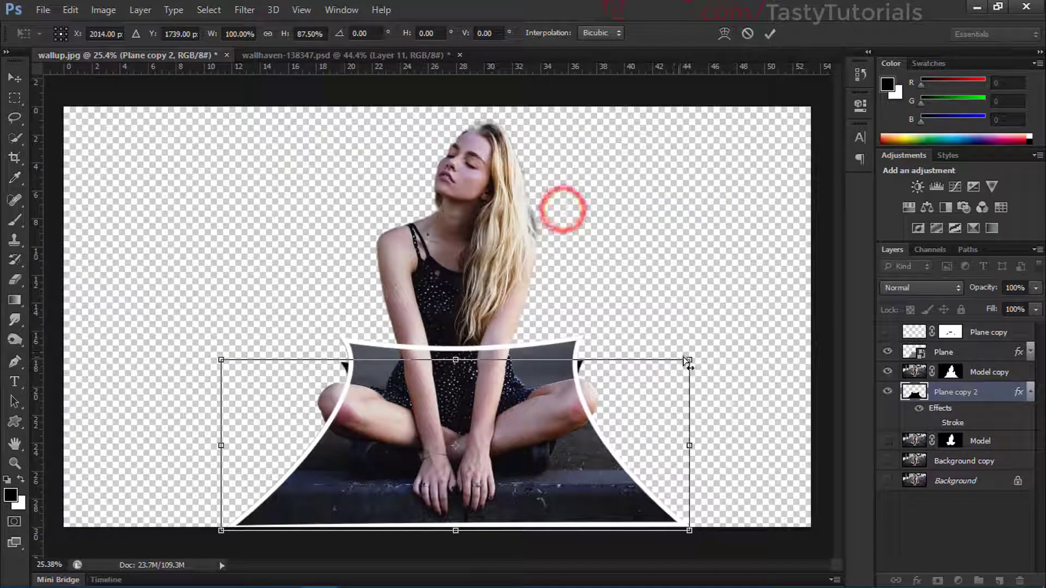
drag(689, 360, 732, 360)
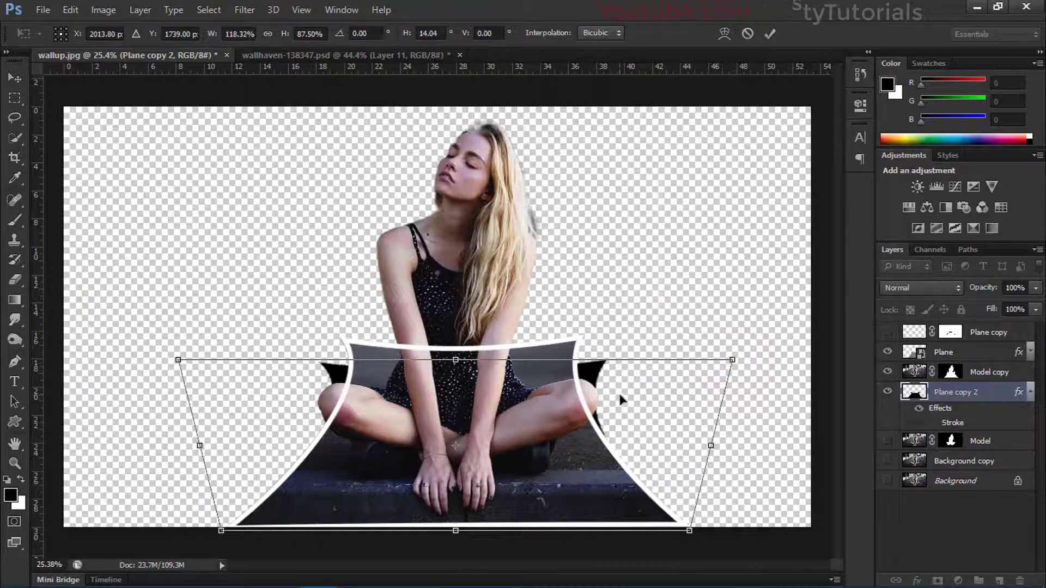
right_click(620, 394)
click(658, 206)
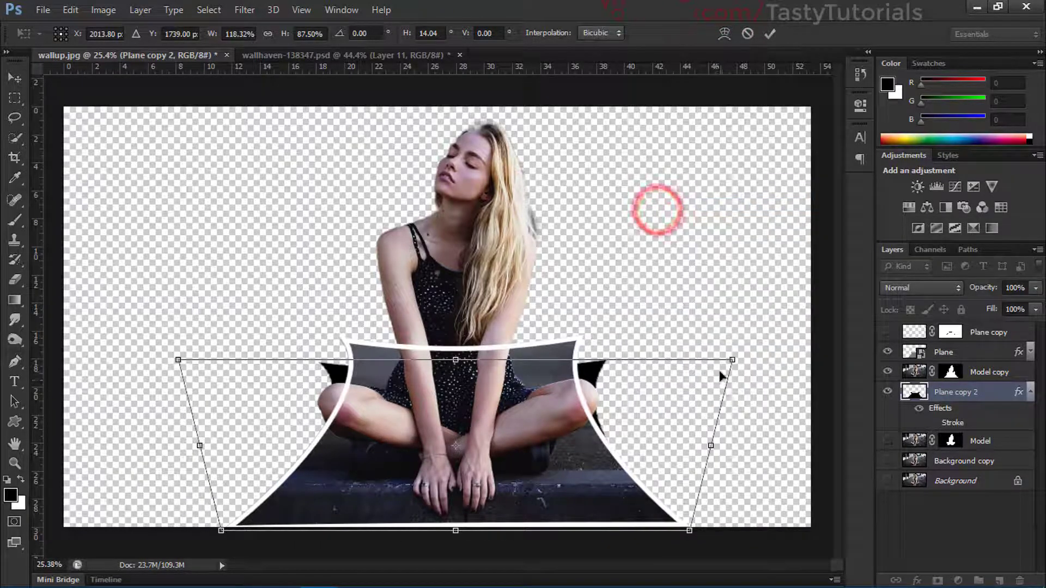
drag(734, 363, 707, 375)
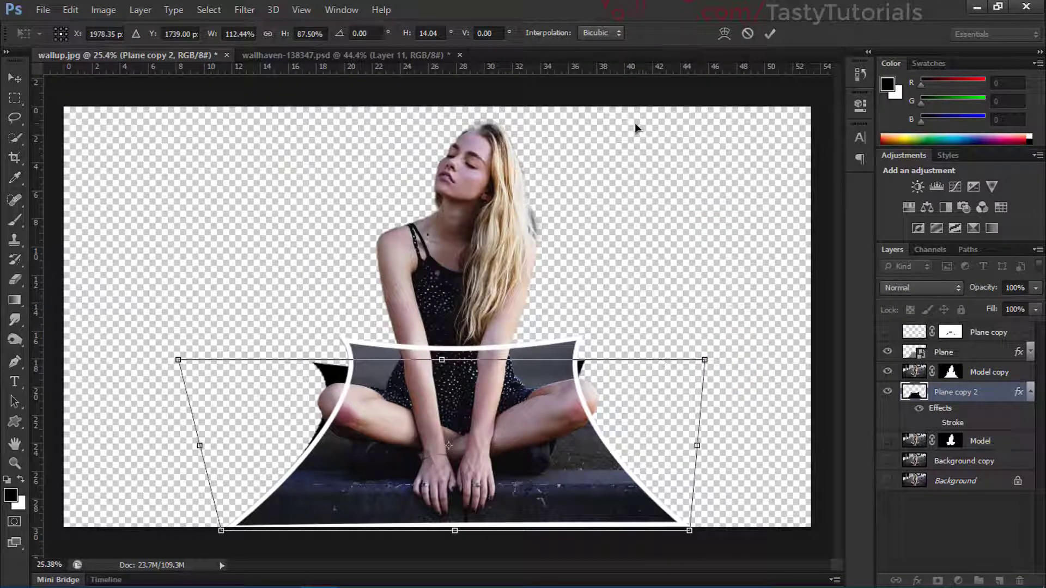
click(769, 34)
- Open the Blur Gallery for Plane copy 2, disable Iris Blur, and enable Tilt-Shift instead
click(244, 10)
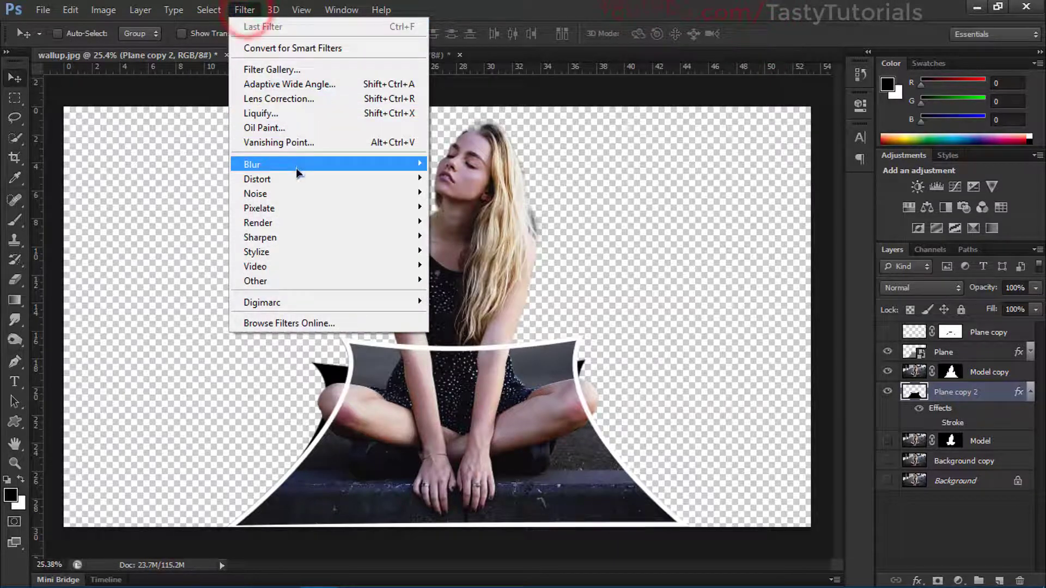
click(263, 167)
click(154, 264)
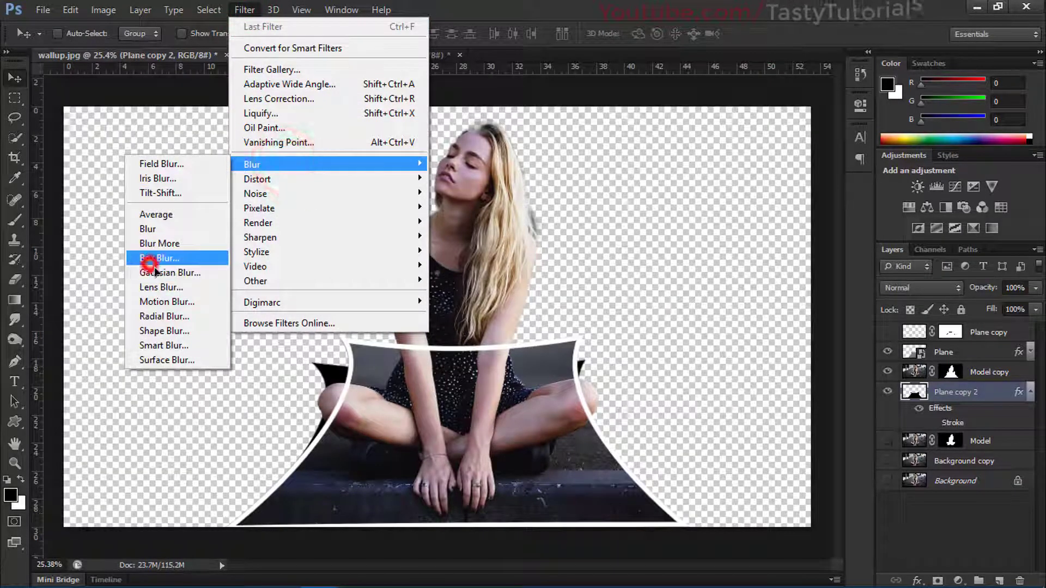
click(191, 175)
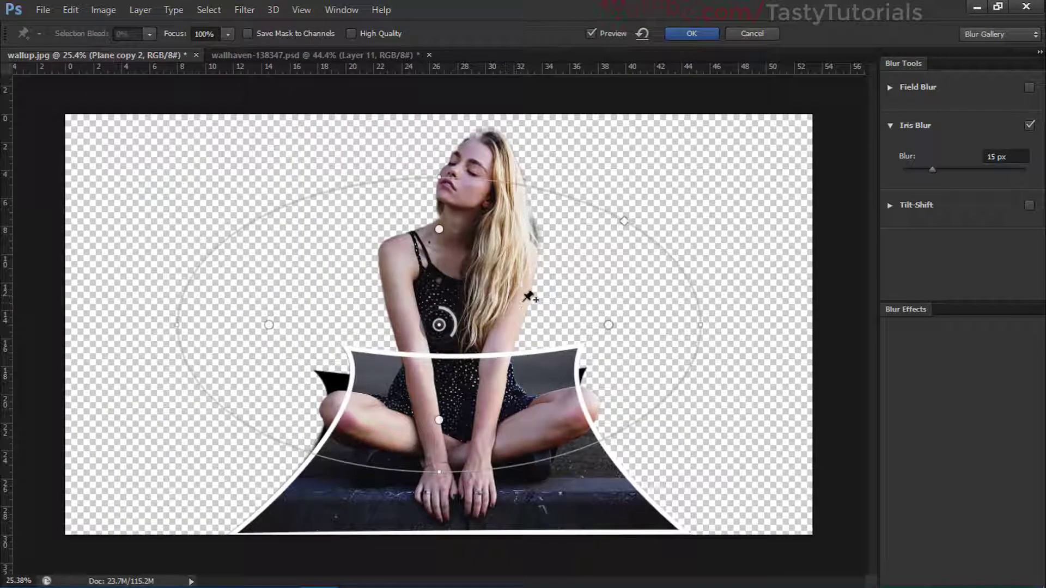
click(893, 130)
click(1032, 127)
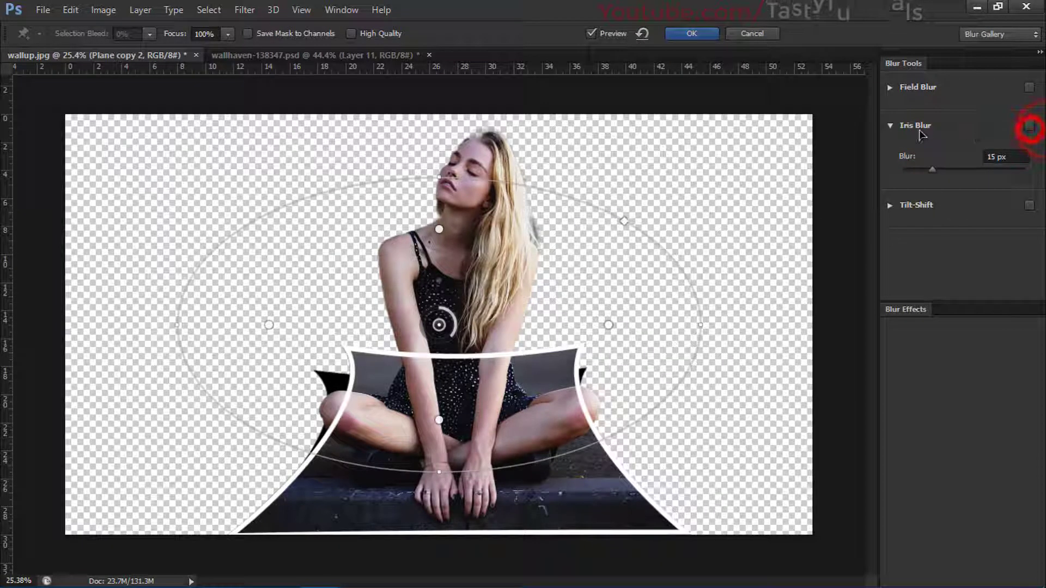
click(892, 128)
click(891, 209)
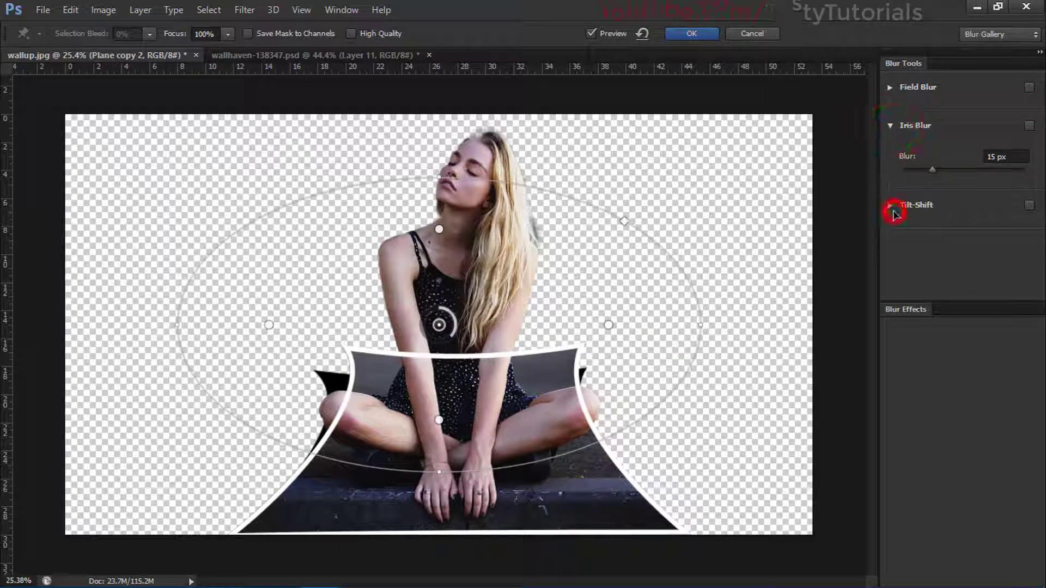
click(891, 209)
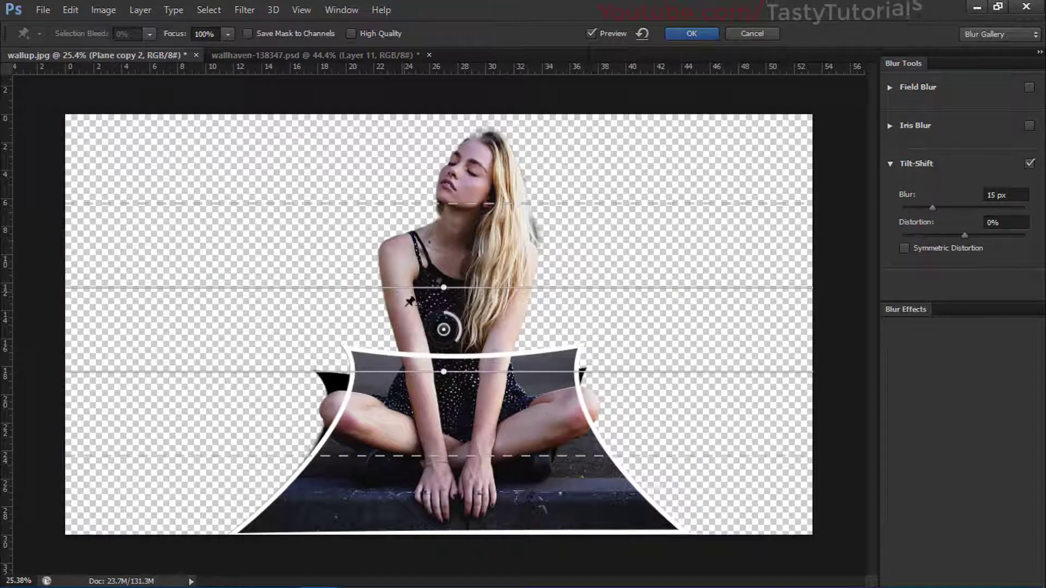
- Move the Tilt-Shift centre down to the woman's wrist and lower the upper dashed transition line to near the frame's upper edge
drag(445, 334, 446, 387)
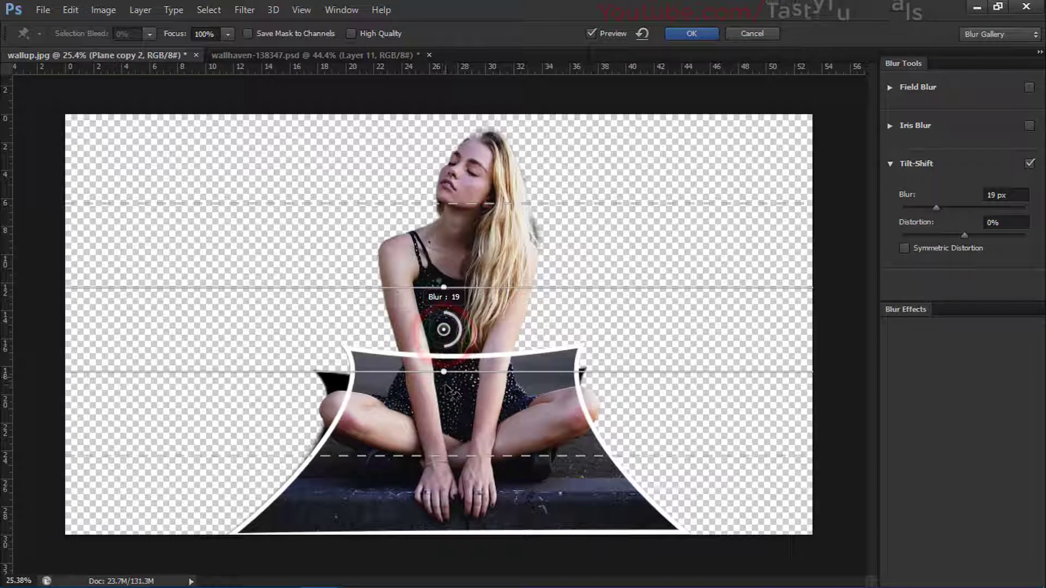
drag(475, 330, 436, 455)
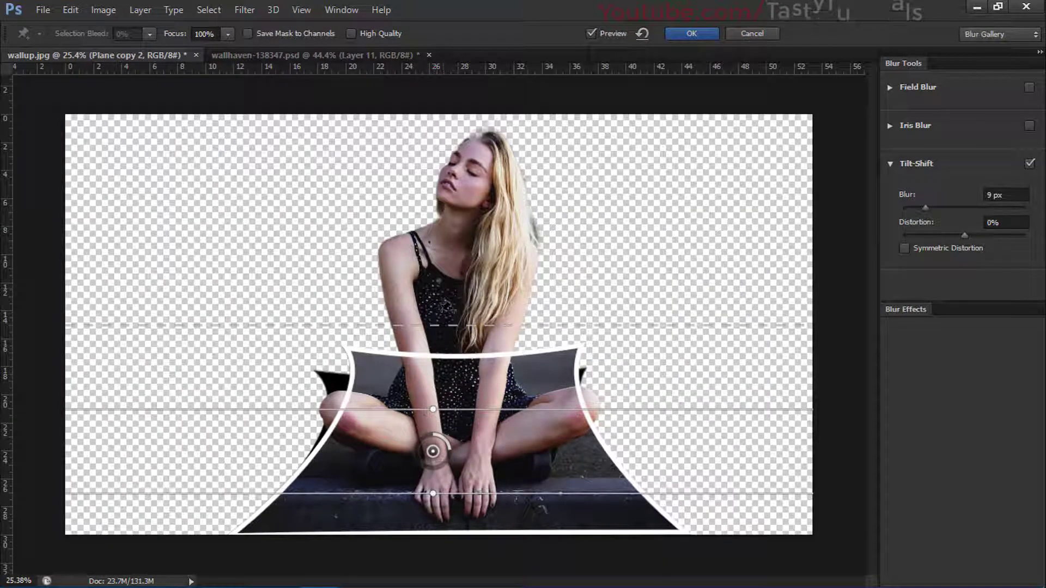
drag(450, 326, 452, 361)
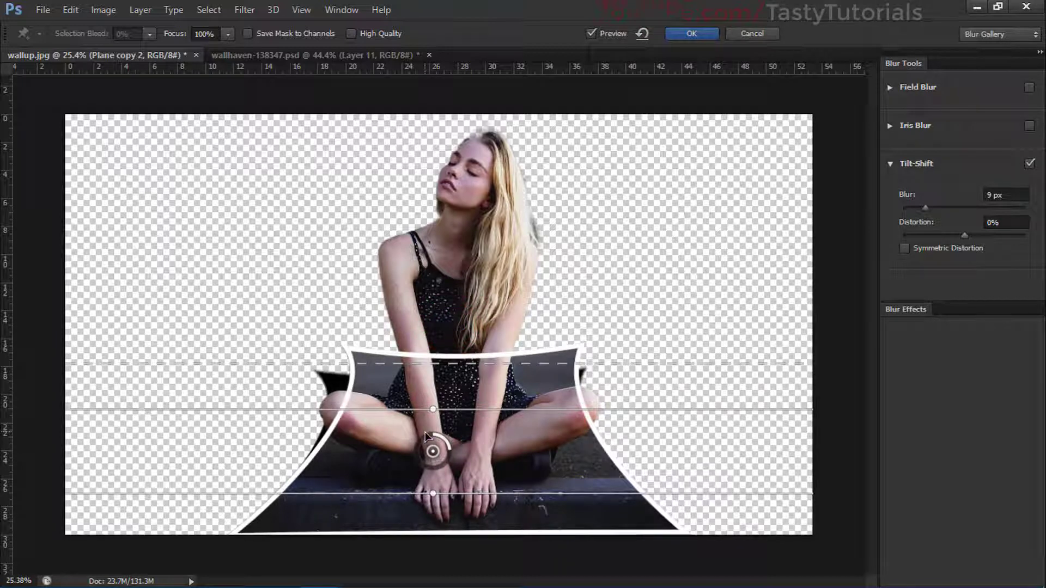
drag(433, 452, 431, 465)
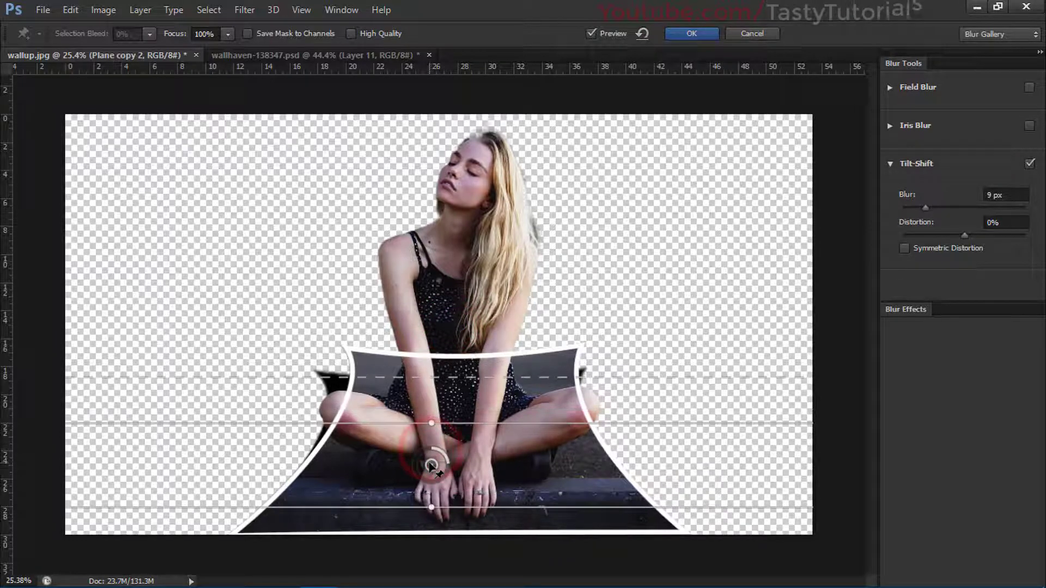
- Set the Tilt-Shift blur to 25 px, enable Symmetric Distortion, and apply the blur
click(1010, 195)
text(15)
key(Return)
scroll(1007, 200, up, 5)
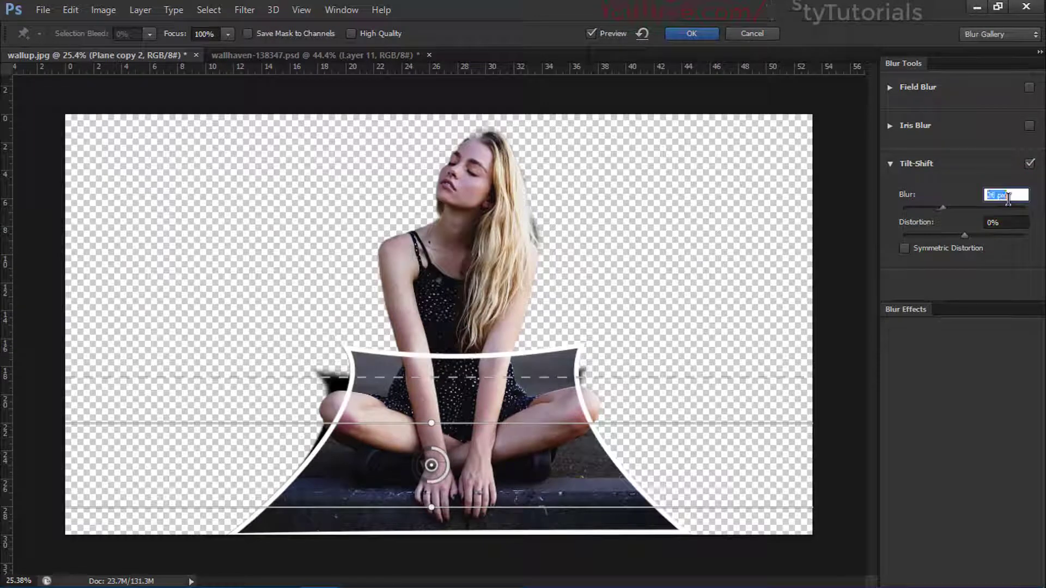
scroll(1008, 199, down, 2)
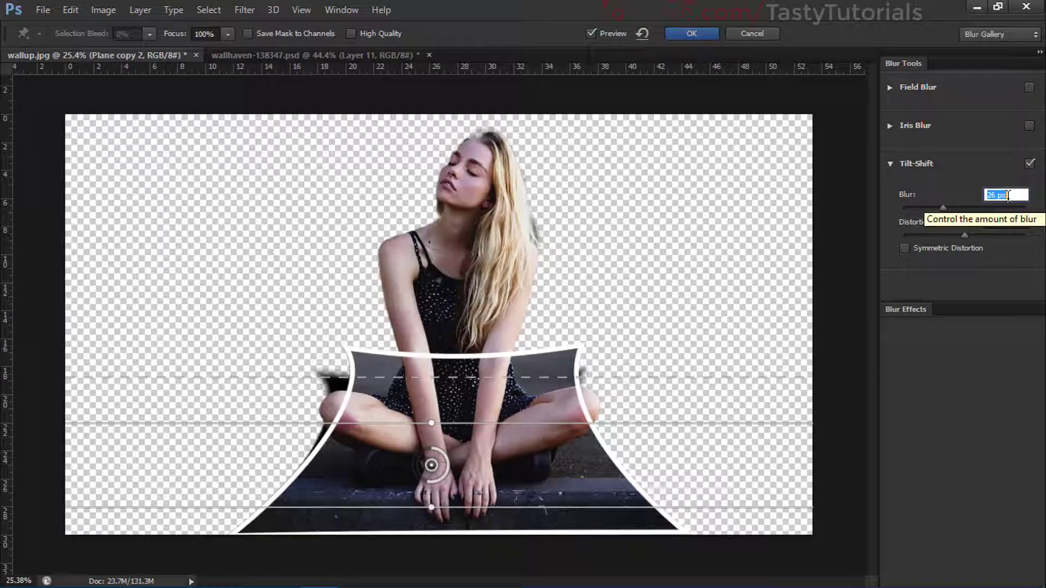
scroll(1002, 194, up, 4)
click(999, 192)
scroll(999, 192, down, 2)
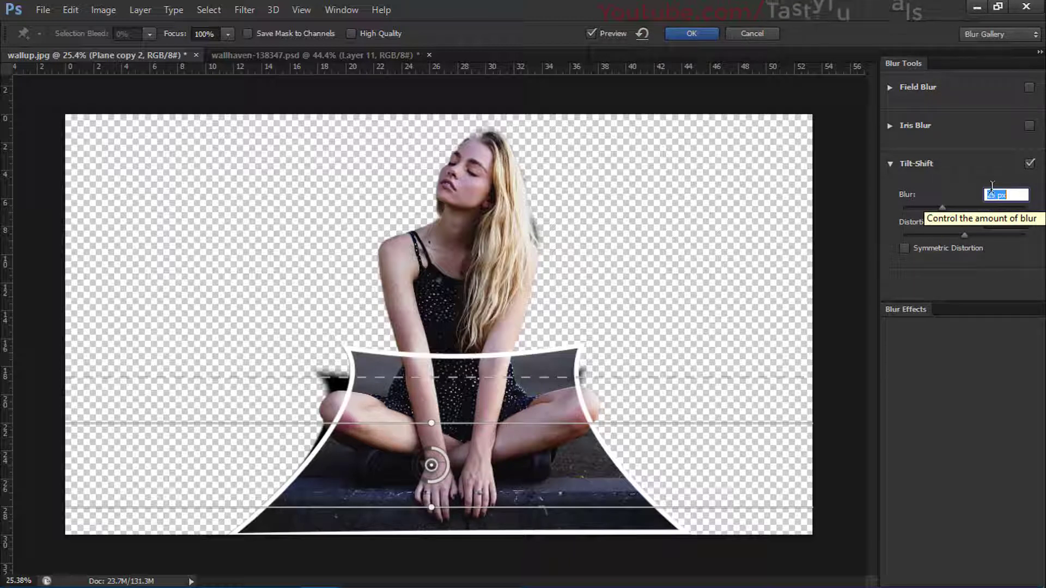
click(906, 249)
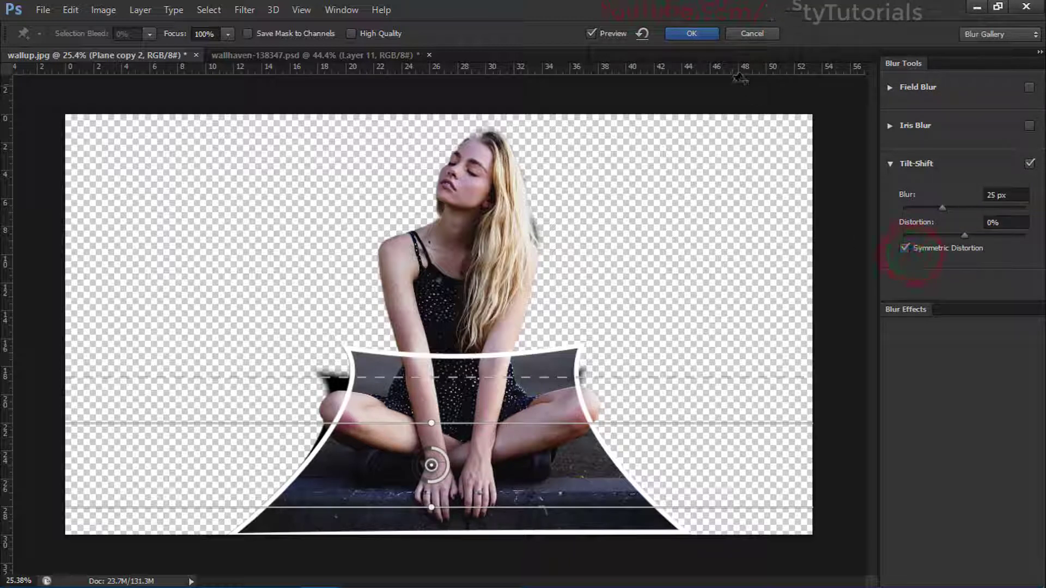
click(701, 40)
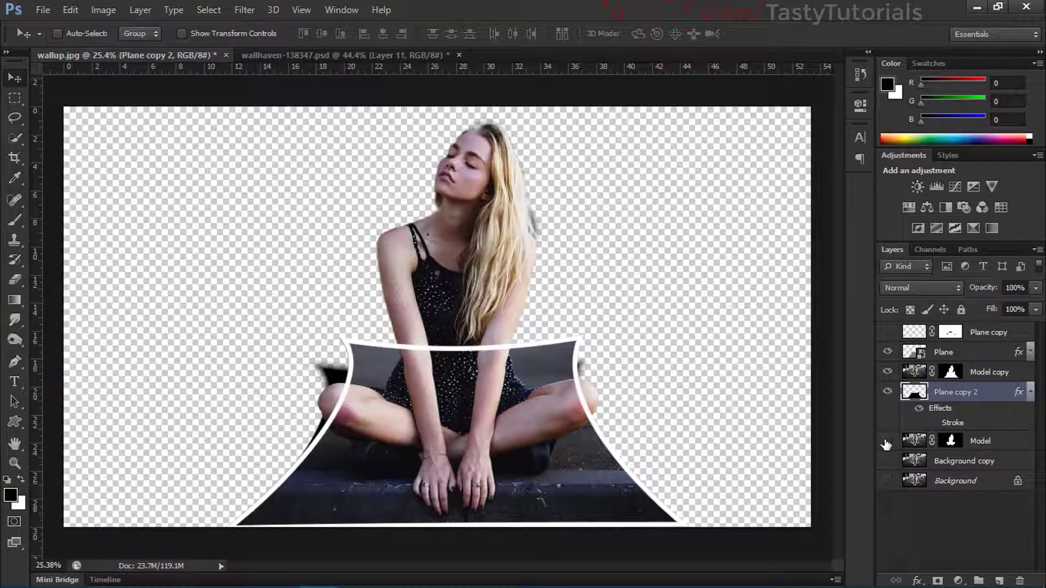
- Hide the Plane layer, show Plane copy and Background, and set the opacity of Plane copy 2 to 45%
click(888, 352)
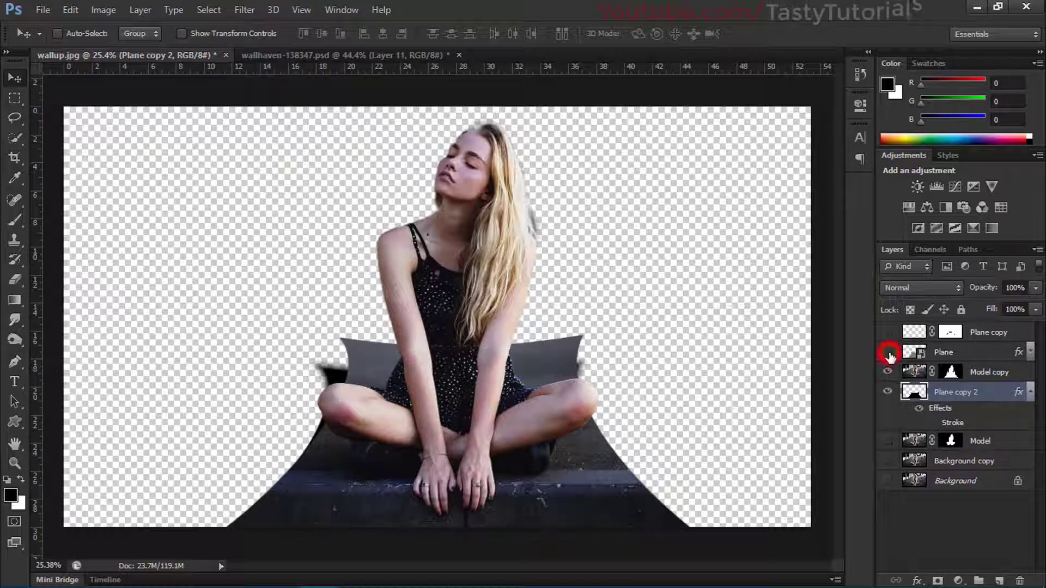
click(887, 333)
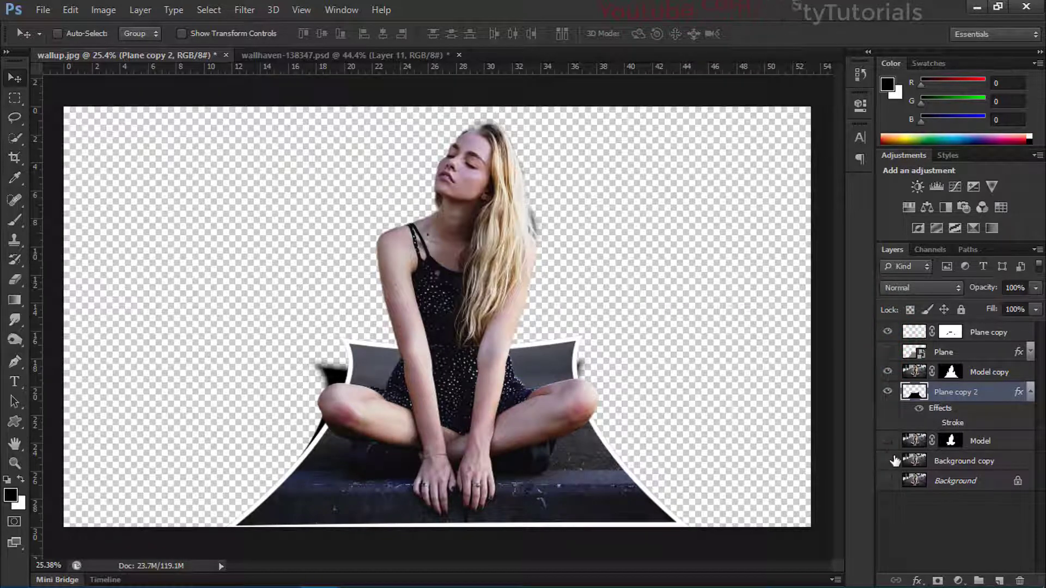
click(887, 480)
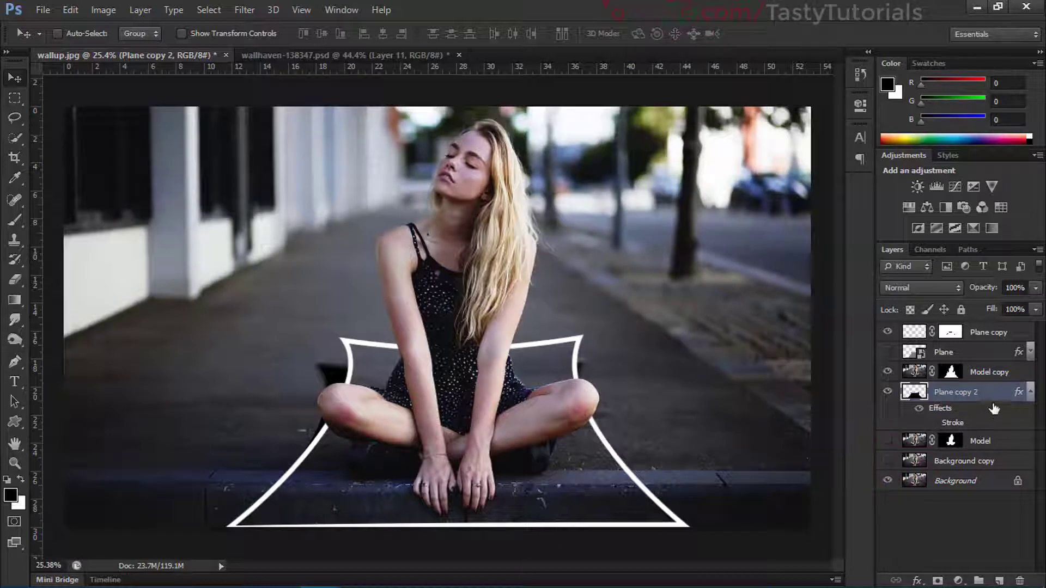
drag(987, 285, 941, 287)
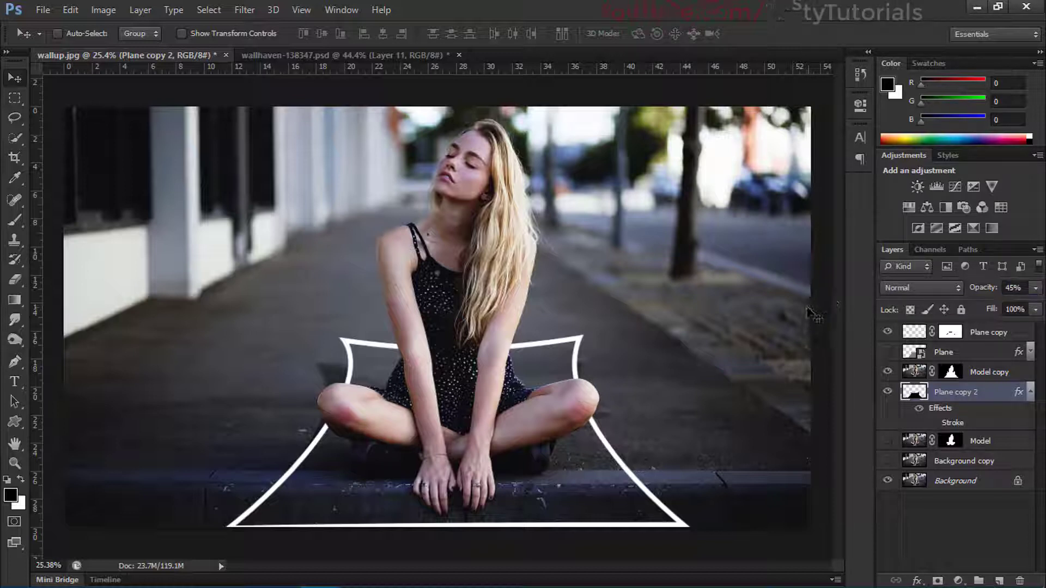
- Delete the Model and Background copy layers, and collapse the effects list of Plane copy 2
click(964, 462)
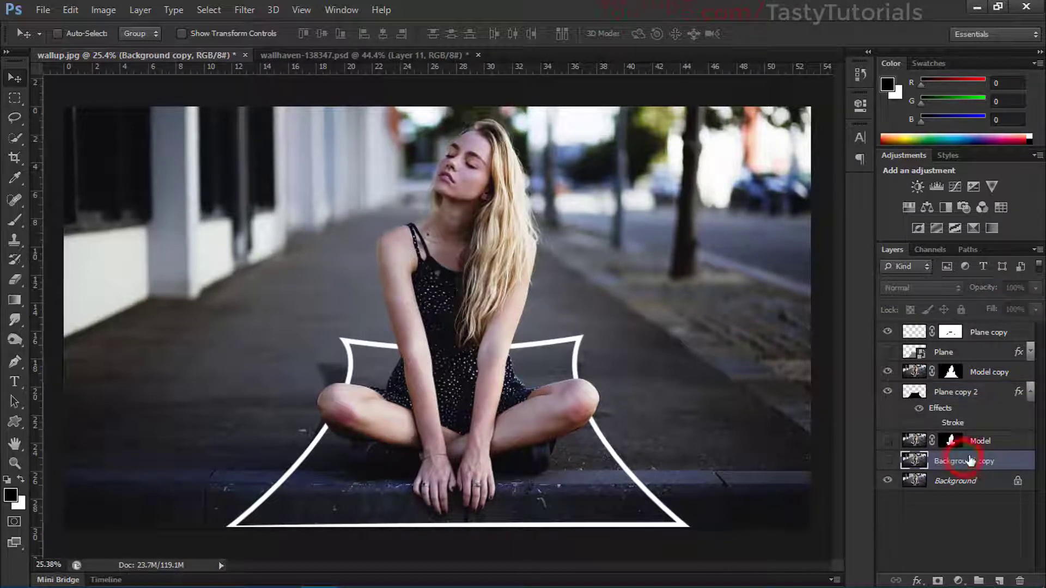
click(980, 440)
click(956, 480)
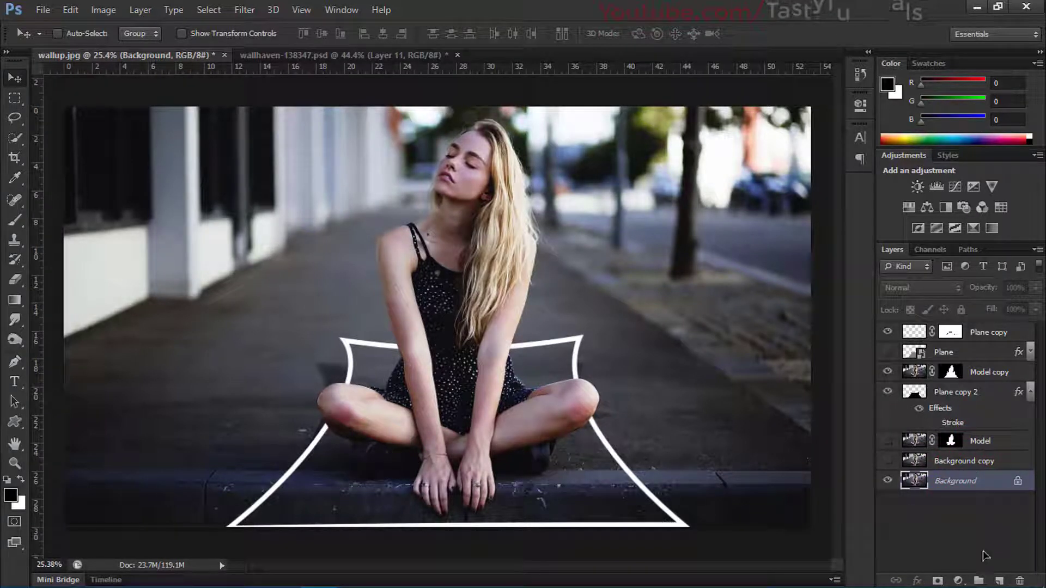
click(980, 441)
shift+click(998, 461)
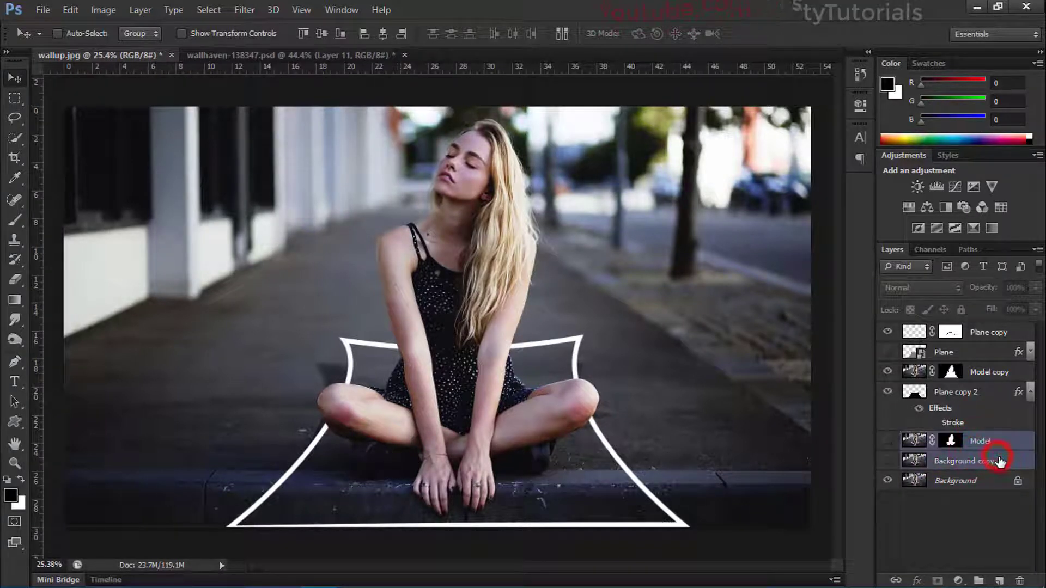
key(Delete)
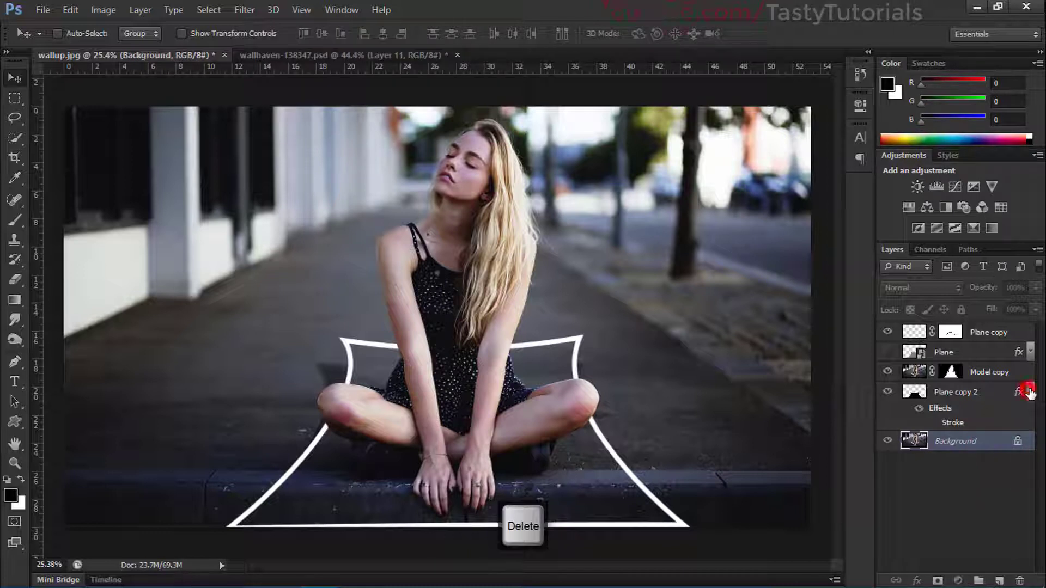
click(1029, 391)
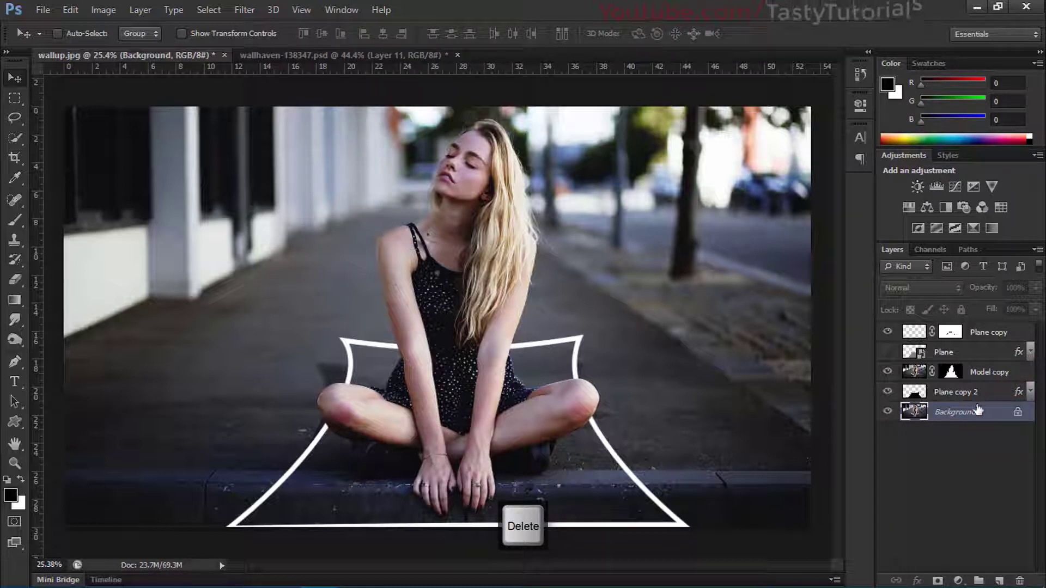
- Add a Black & White adjustment layer directly above the Background layer, keeping its default settings
click(994, 393)
click(1002, 413)
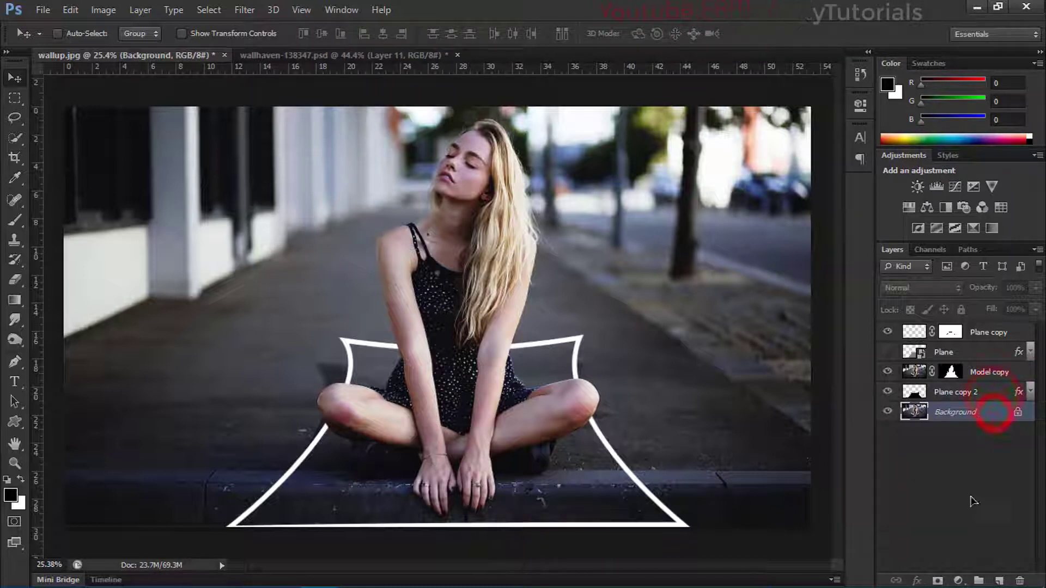
mouse_move(954, 585)
click(959, 580)
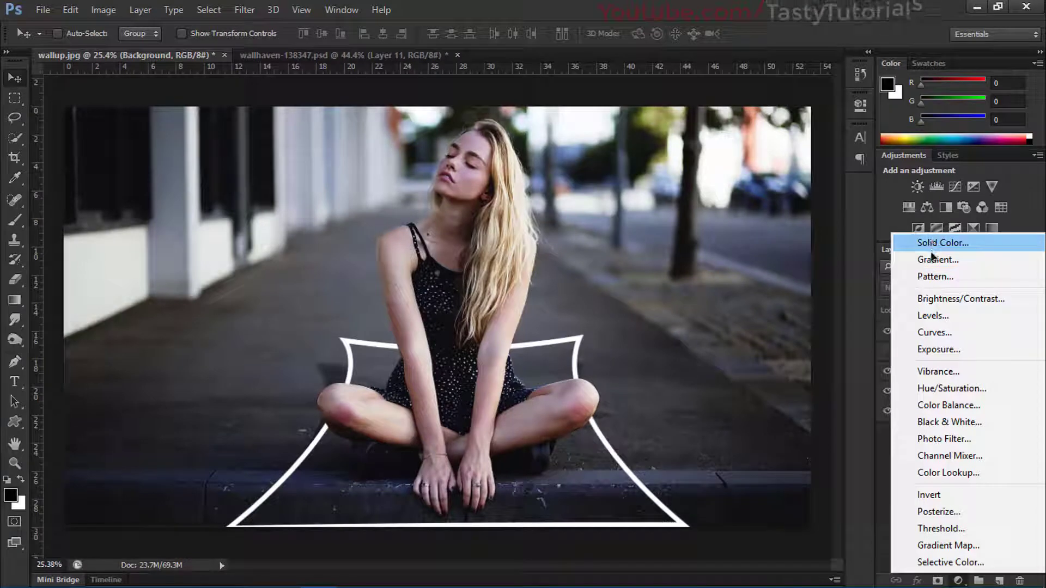
click(936, 423)
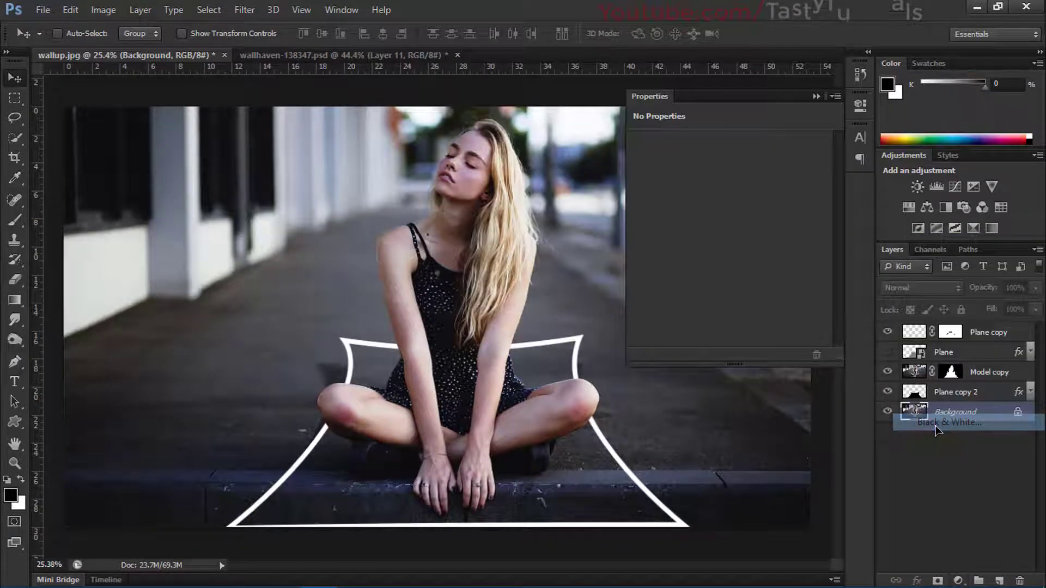
click(812, 96)
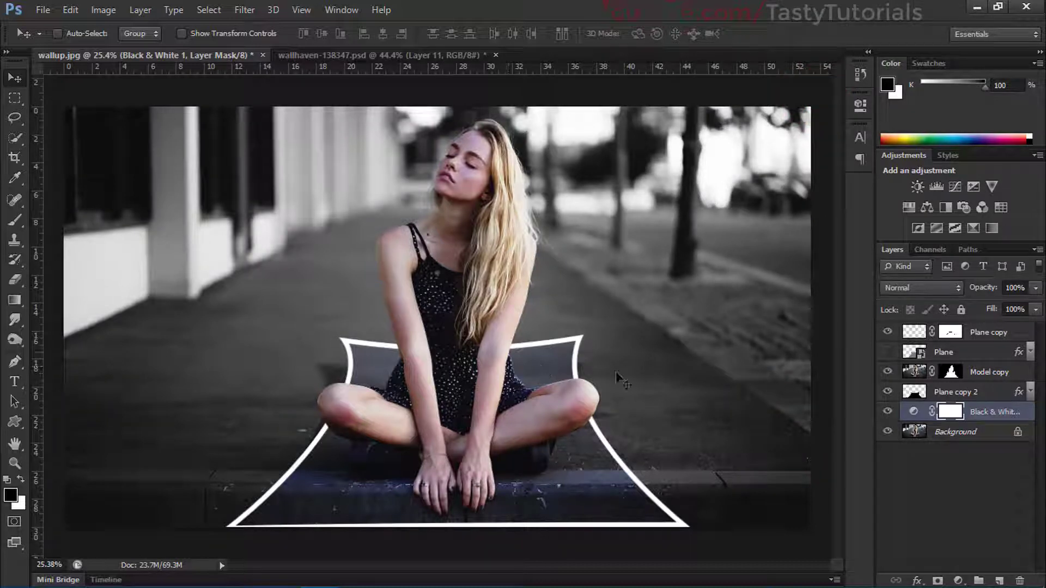
- Create a new layer directly above the Black & White adjustment and name it BG Color
click(981, 366)
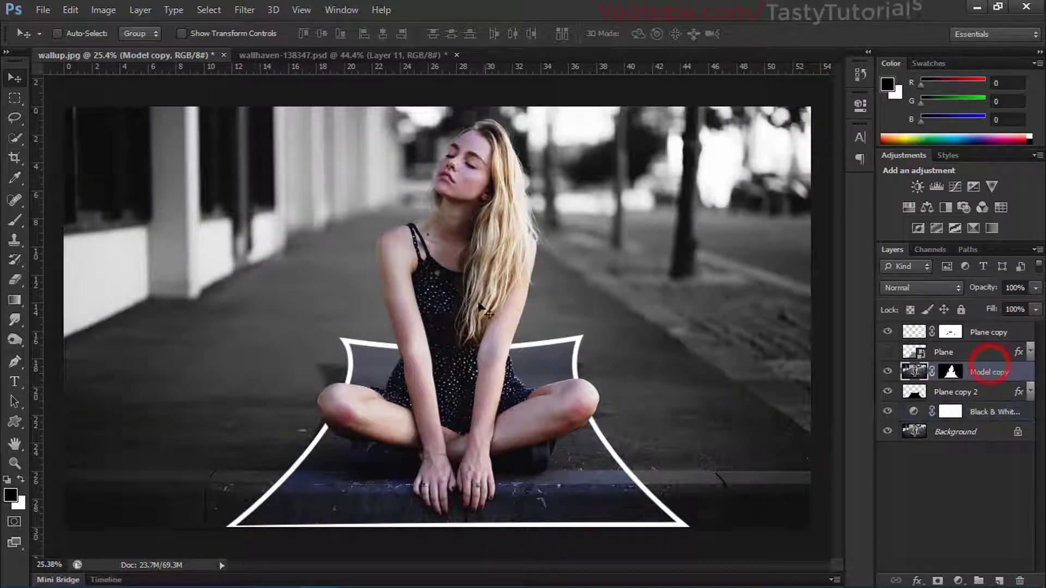
scroll(427, 368, down, 2)
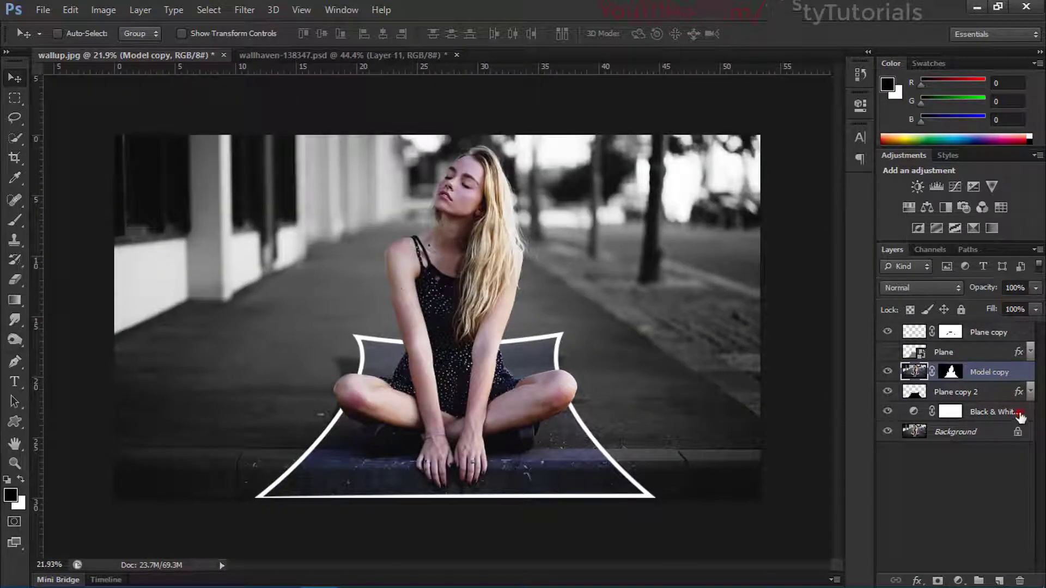
click(1019, 415)
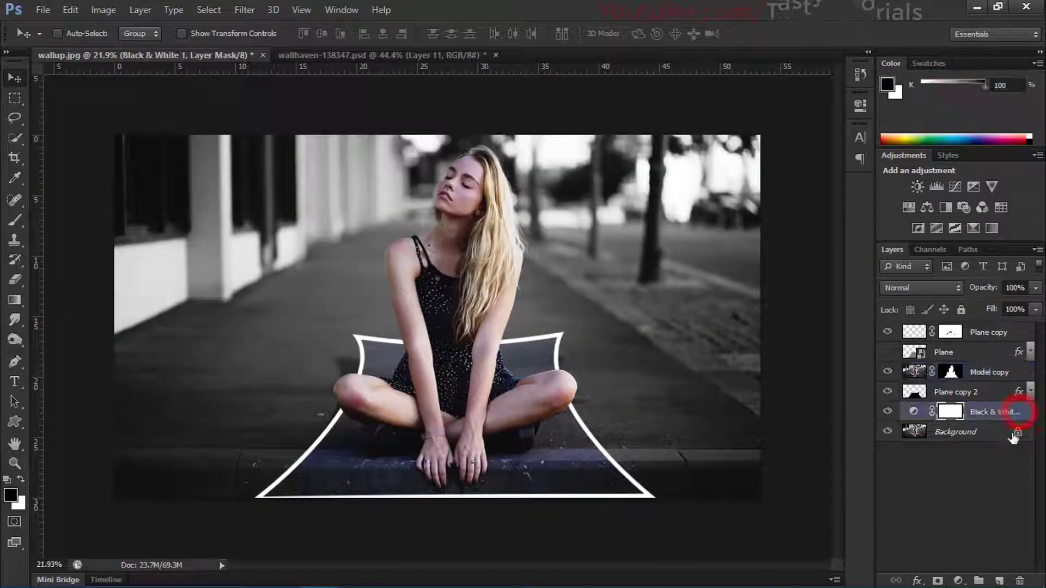
click(1002, 580)
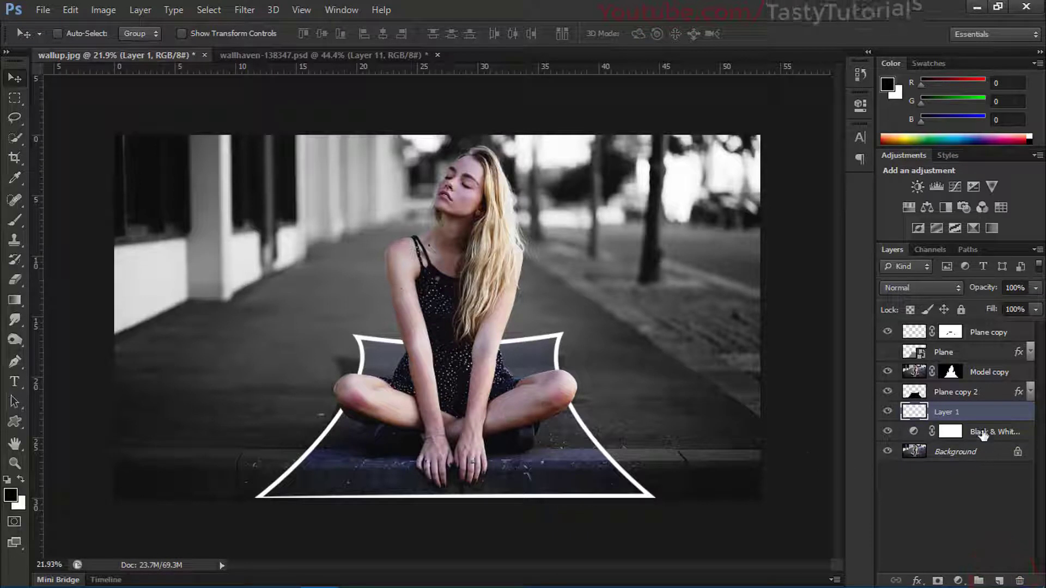
double_click(950, 413)
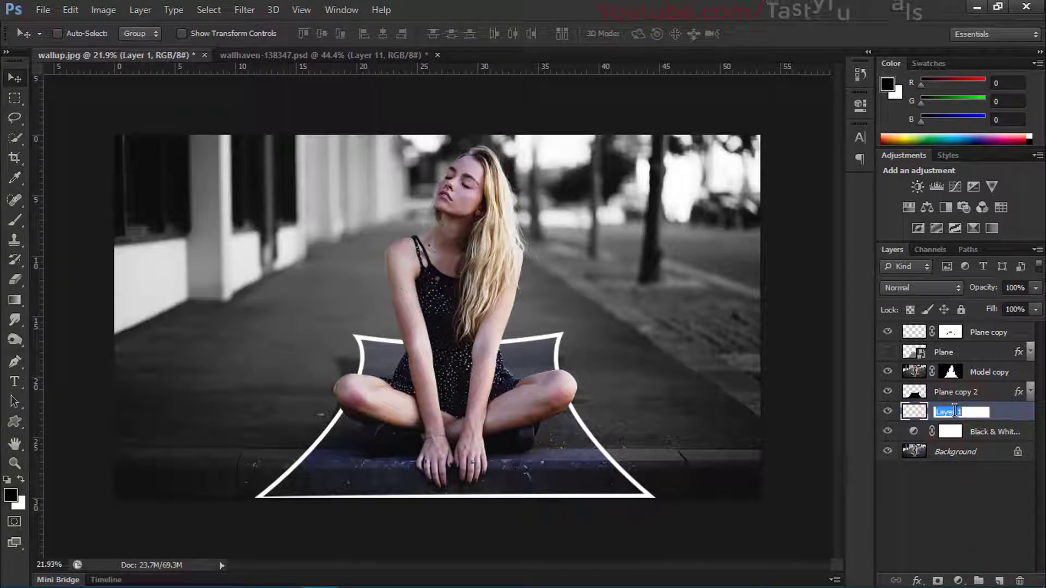
text(BG Colo)
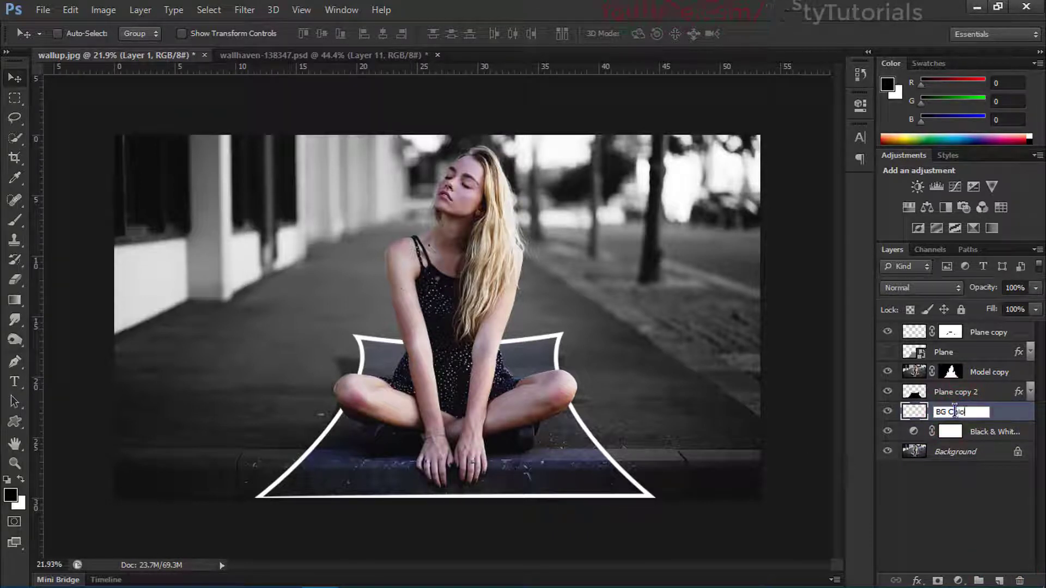
text(r)
key(Return)
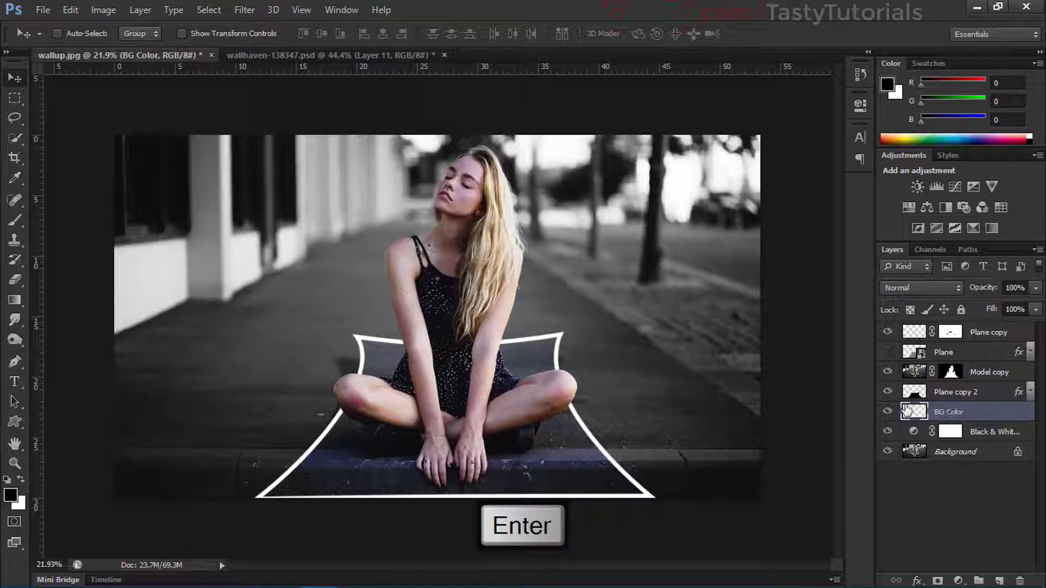
- Fill the BG Color layer with grey #9c9c9c and lower its opacity so the background shows through
click(11, 495)
drag(346, 262, 325, 219)
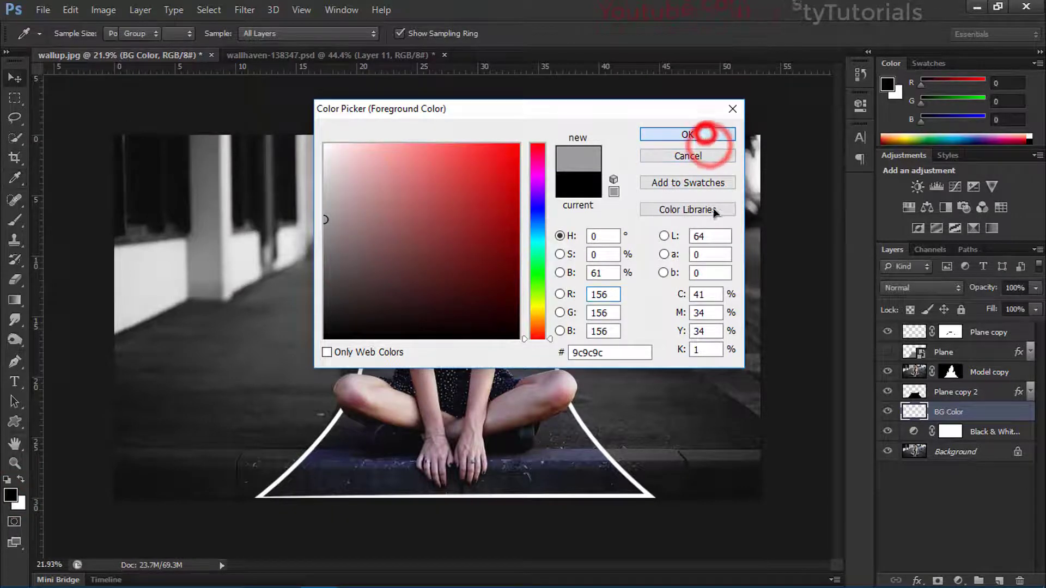
click(708, 137)
key(v)
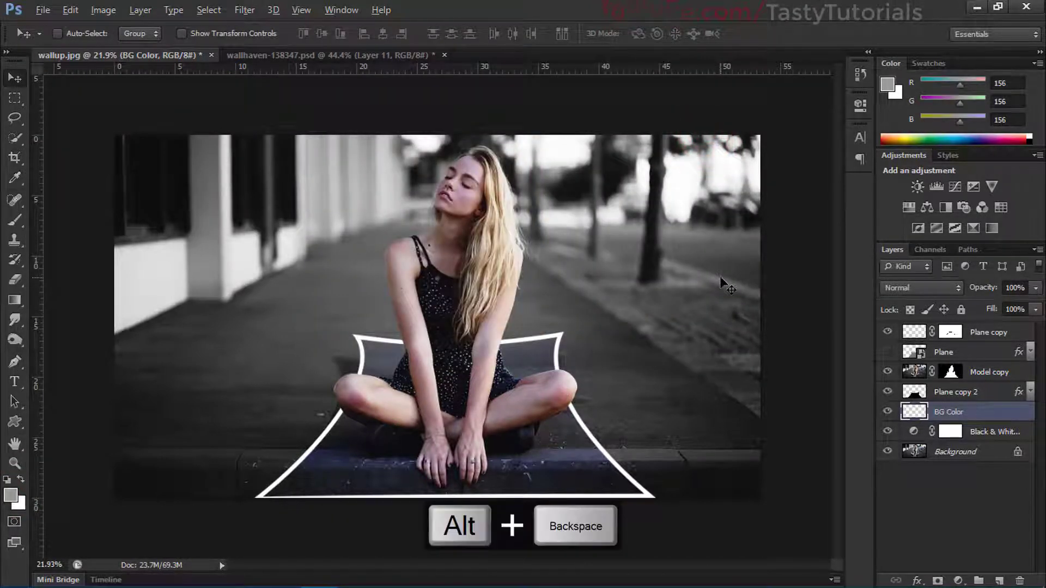
key(alt+BackSpace)
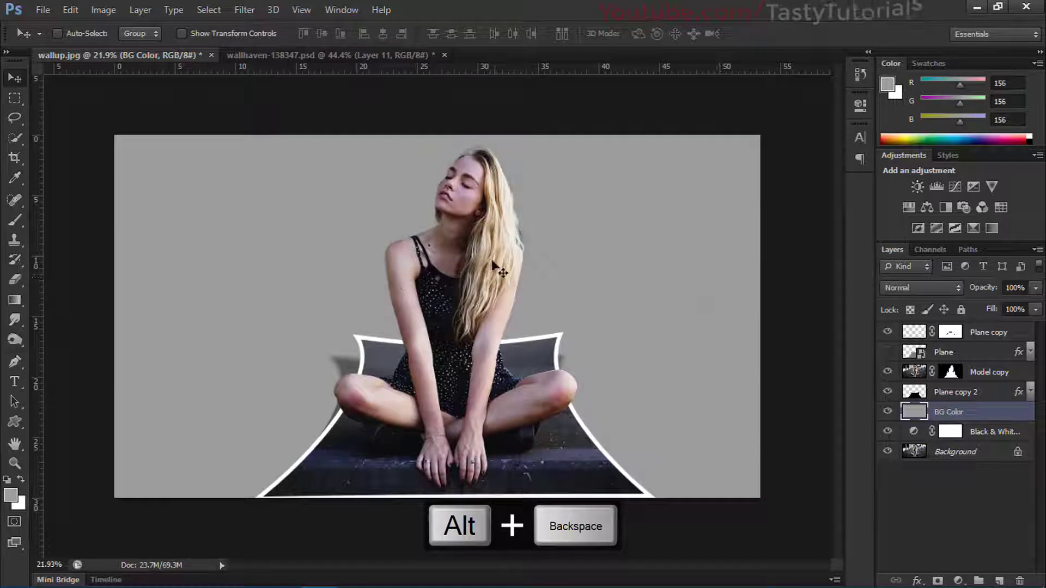
drag(982, 291, 935, 294)
- Add a Vibrance adjustment layer directly above Model copy with vibrance +47 and saturation +13
click(991, 377)
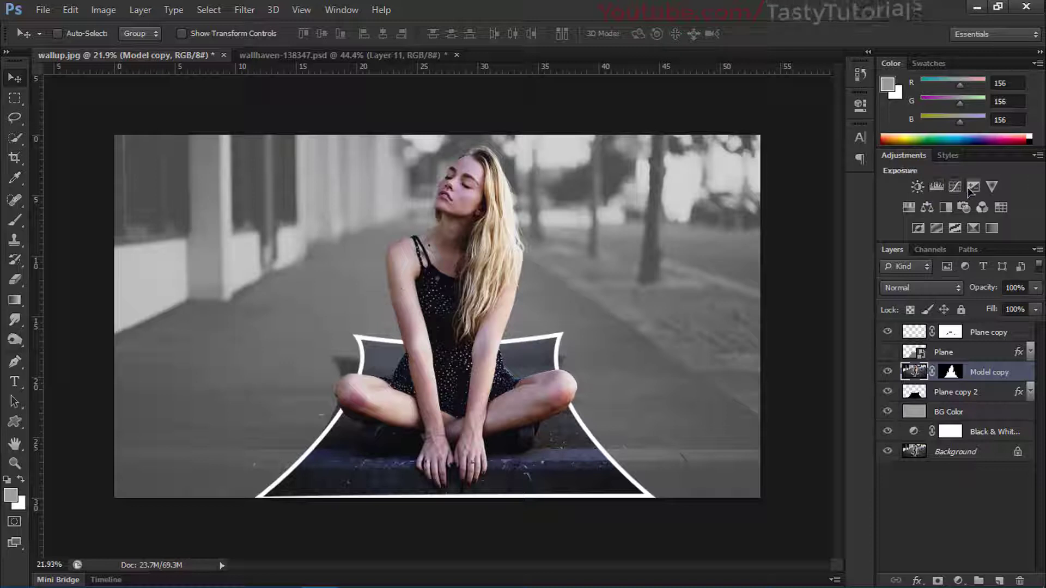
click(992, 186)
drag(730, 158, 754, 158)
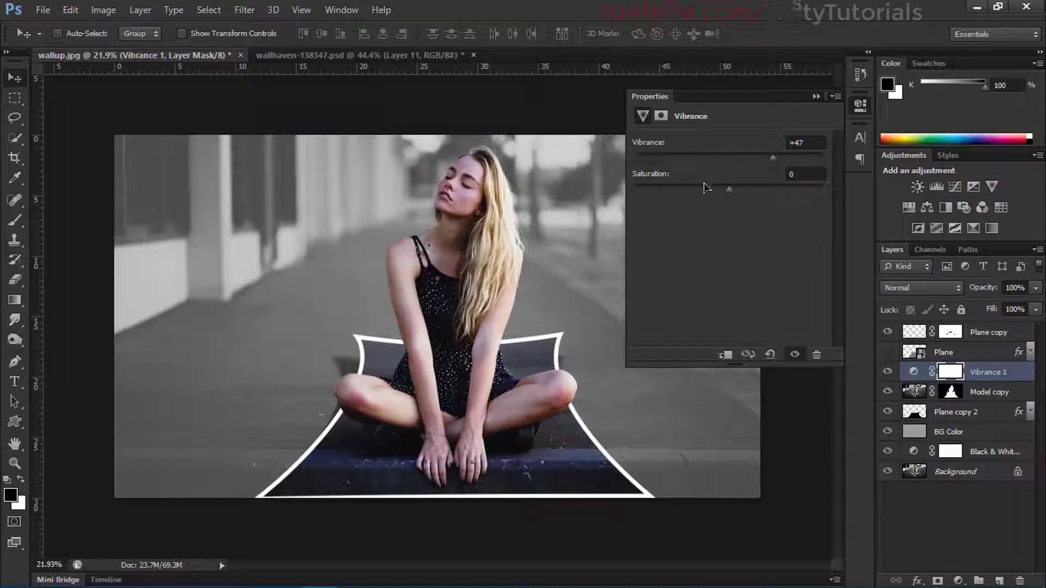
drag(730, 191, 746, 193)
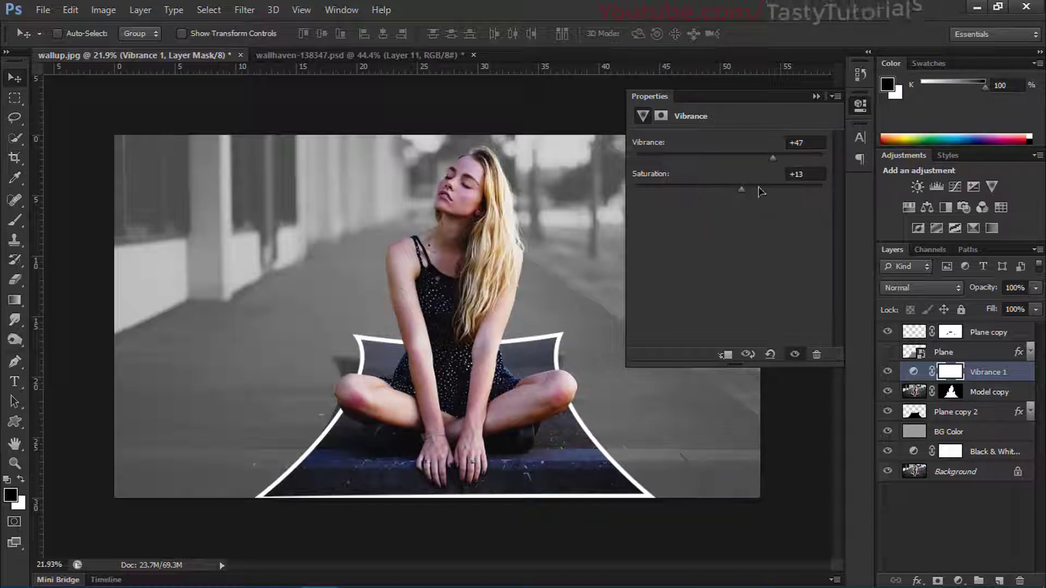
click(815, 97)
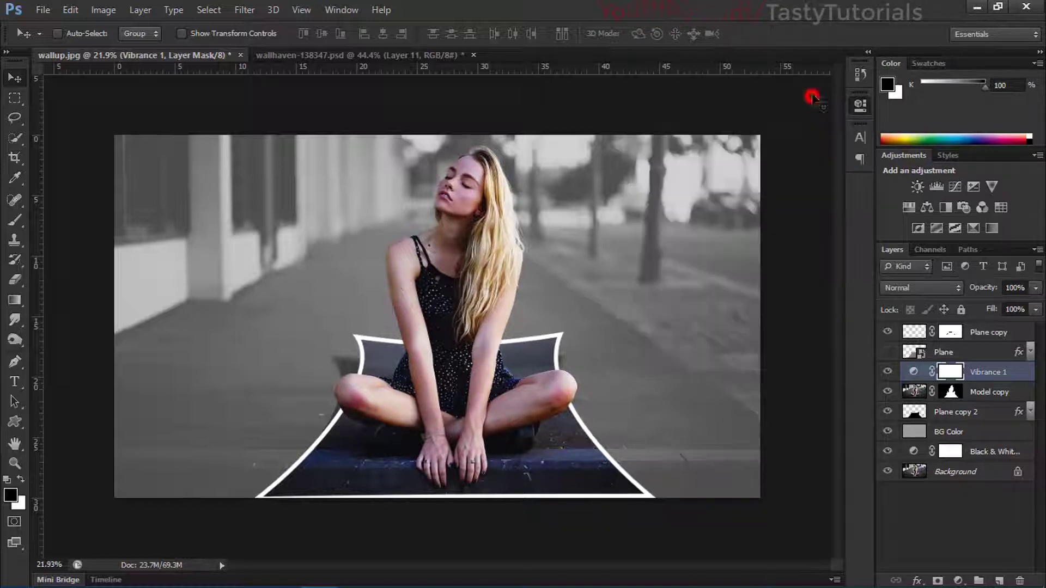
- Add a Levels adjustment above the Vibrance layer and clip both adjustments to Model copy
click(937, 188)
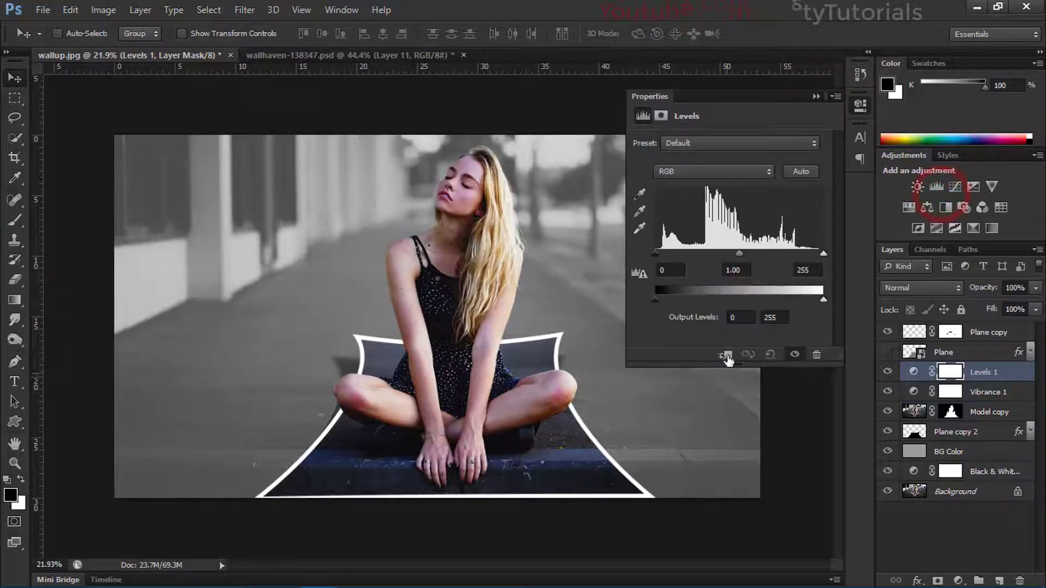
click(945, 390)
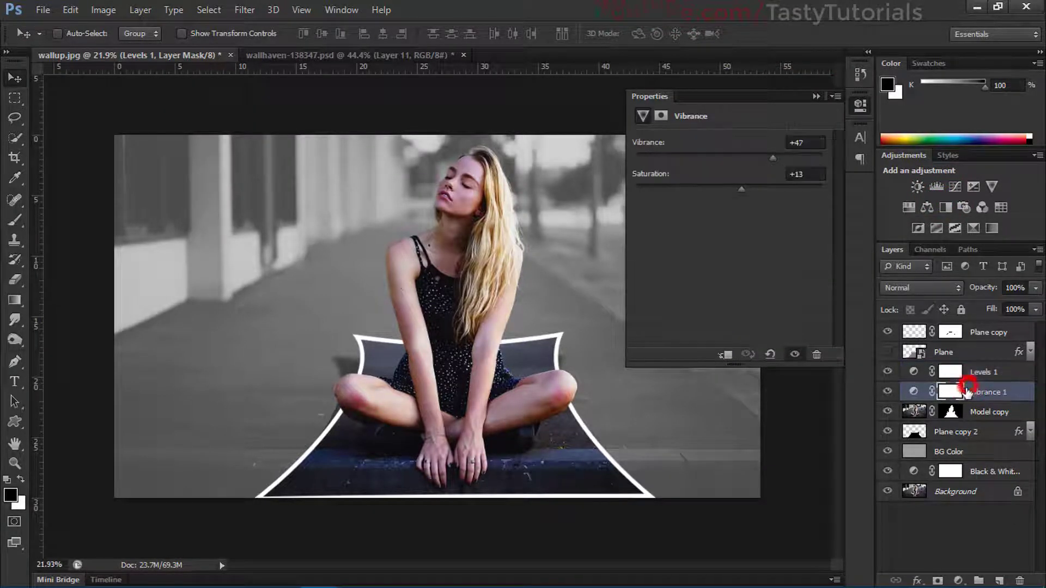
click(724, 354)
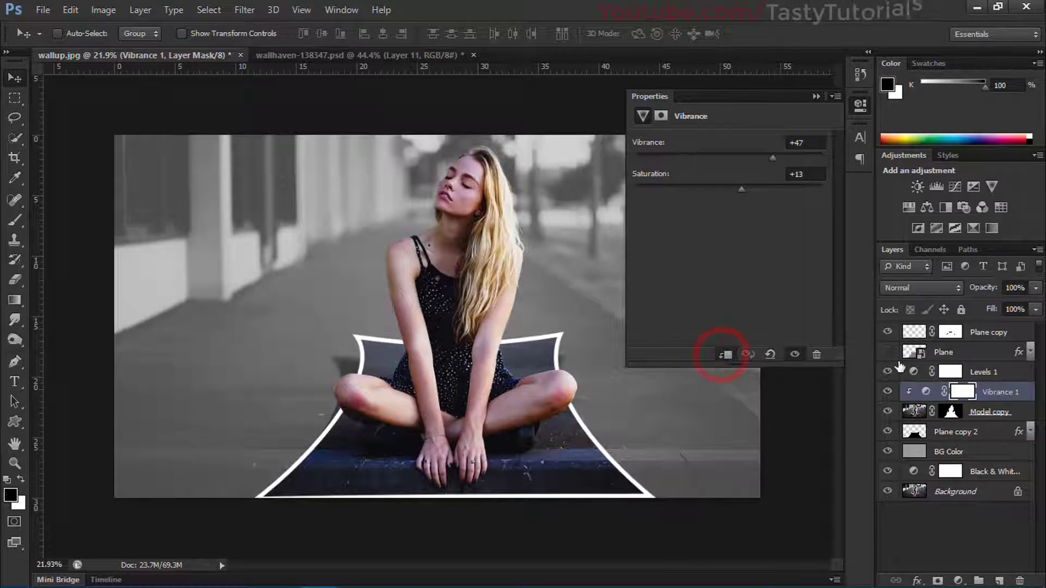
click(911, 374)
click(726, 355)
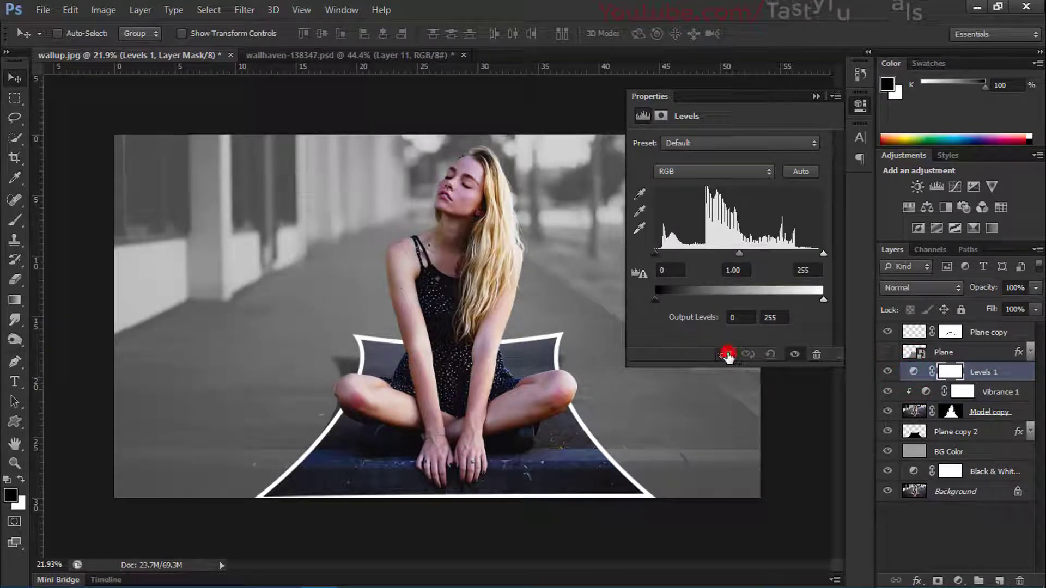
- In the Levels adjustment's Blue channel, set the output black level to 16 and the midtone to 1.04
click(689, 171)
click(682, 214)
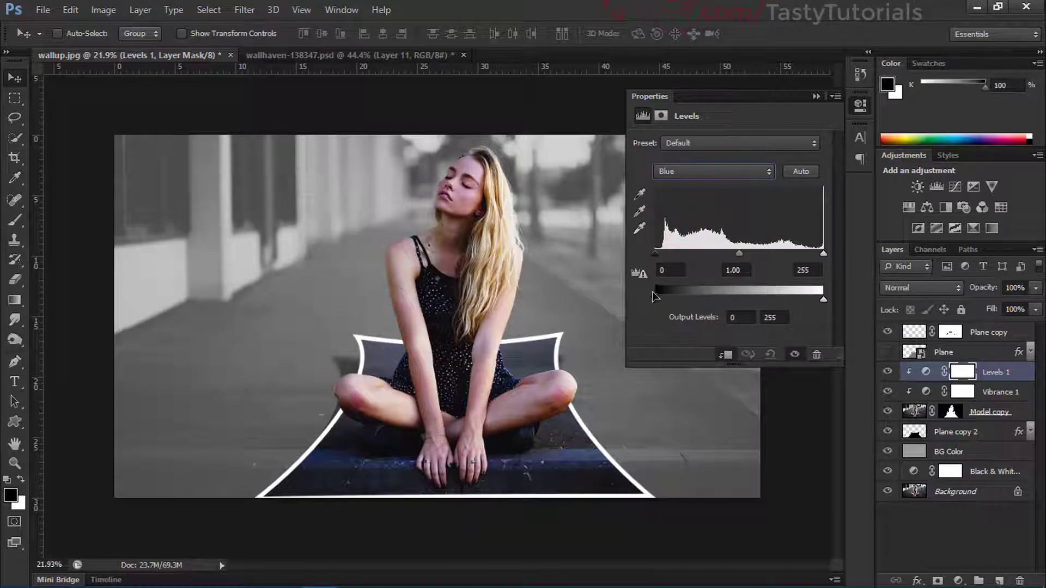
mouse_move(655, 299)
mouse_down()
mouse_move(669, 306)
mouse_move(659, 313)
mouse_up()
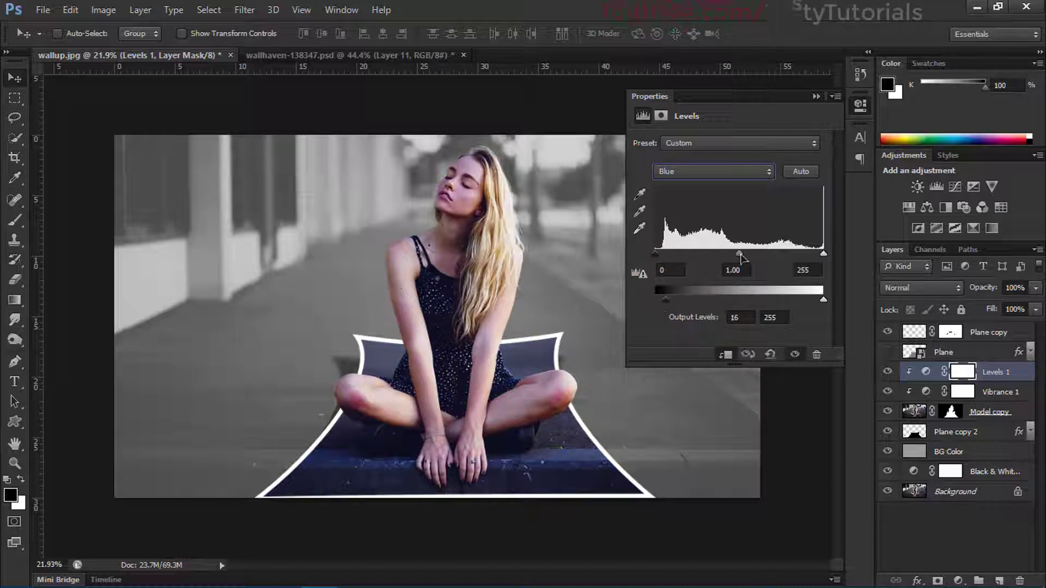
drag(742, 260, 740, 262)
drag(736, 254, 737, 256)
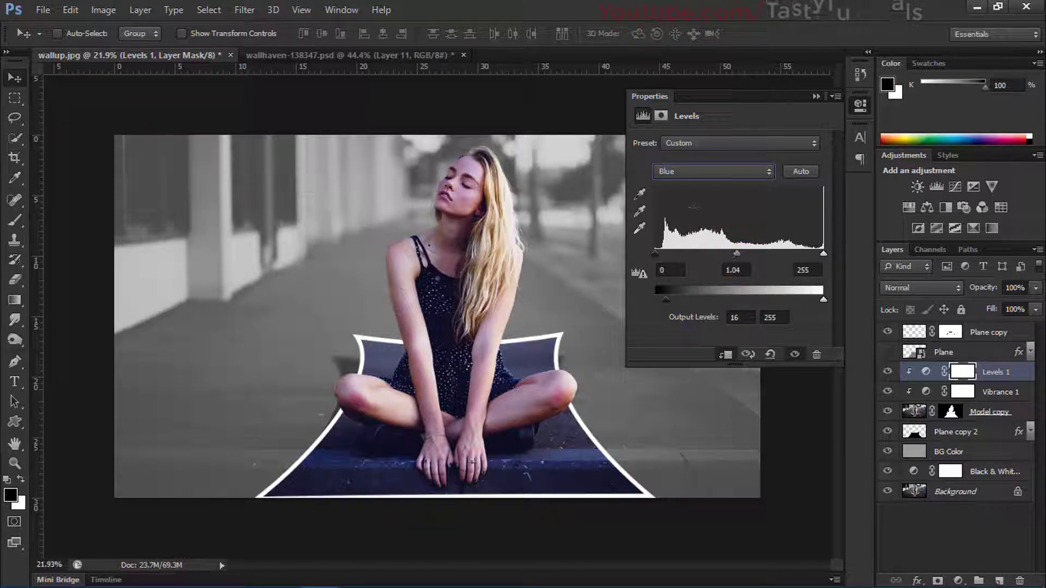
- In the Levels adjustment's Red channel, set the output black level to 14 and the midtone to 1.05
click(684, 173)
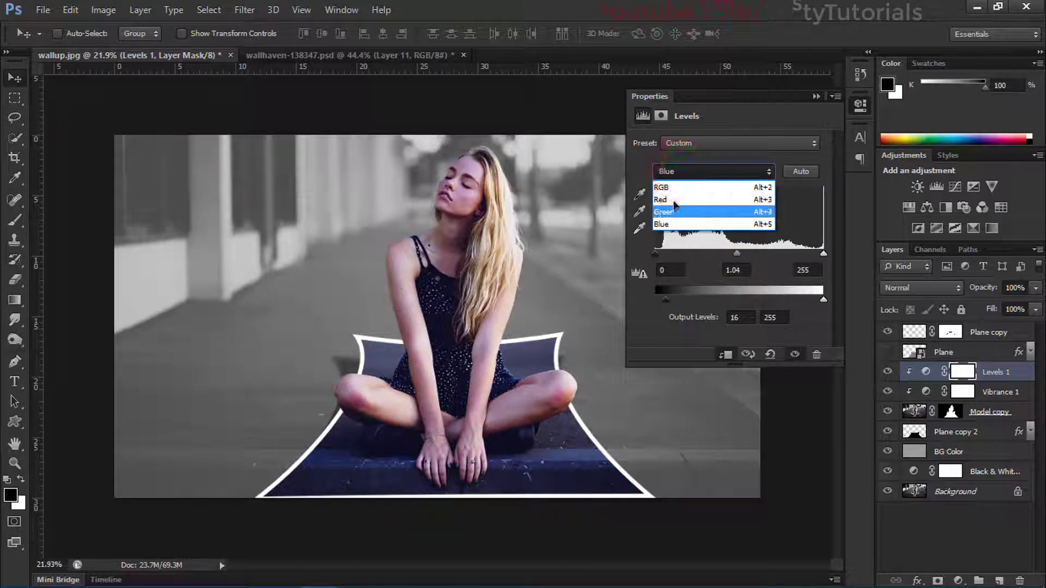
click(674, 201)
drag(655, 299, 665, 298)
drag(739, 255, 736, 255)
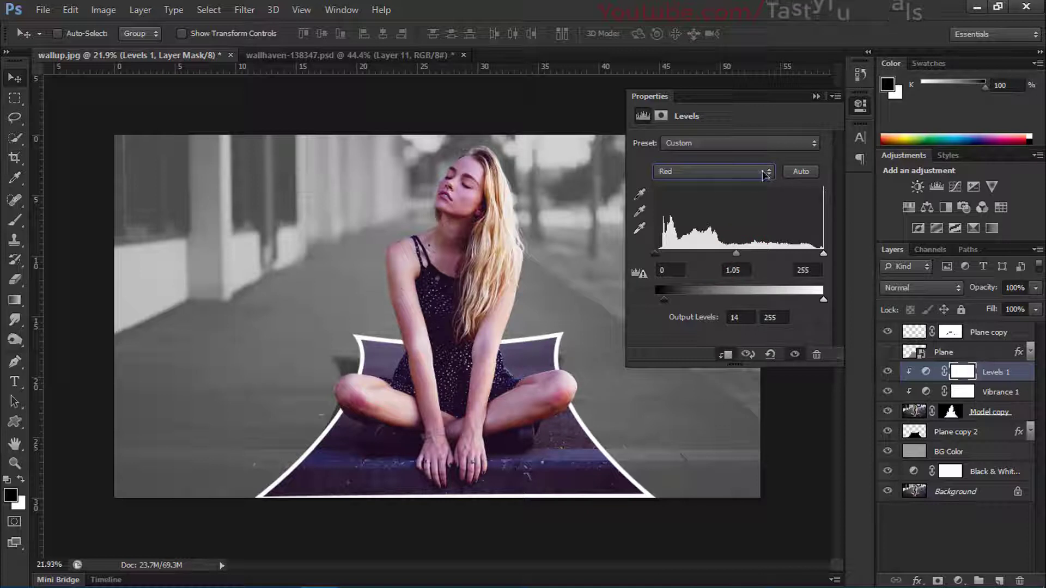
click(812, 96)
click(886, 372)
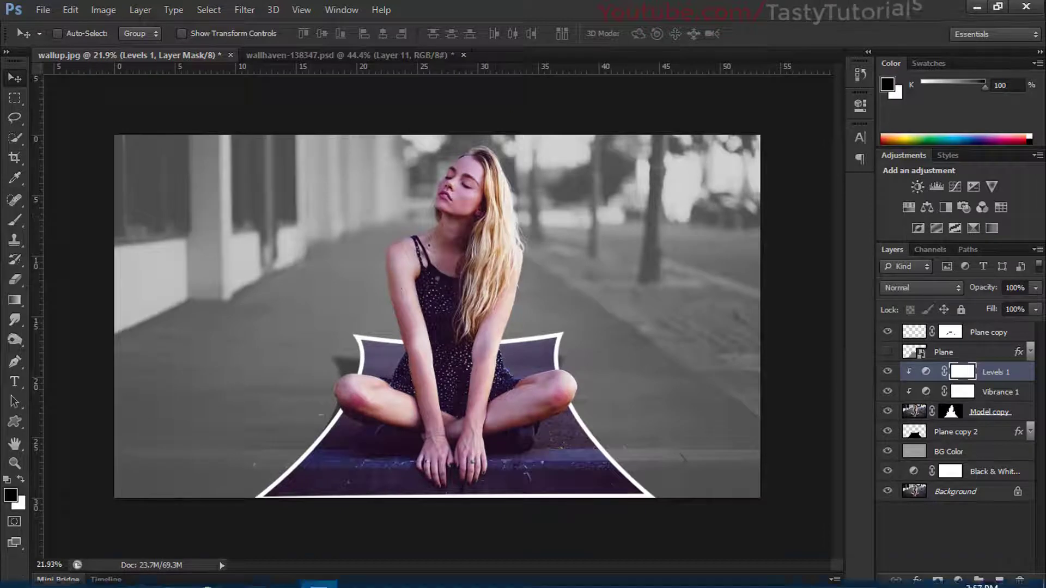
- Create a new layer above Plane copy and name it Light
click(999, 580)
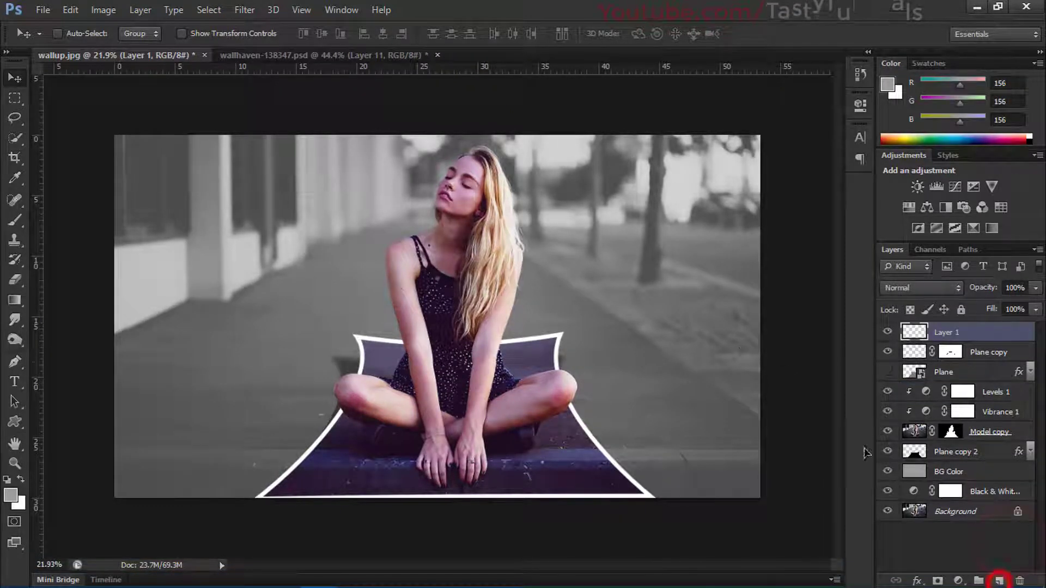
double_click(945, 335)
text(Light)
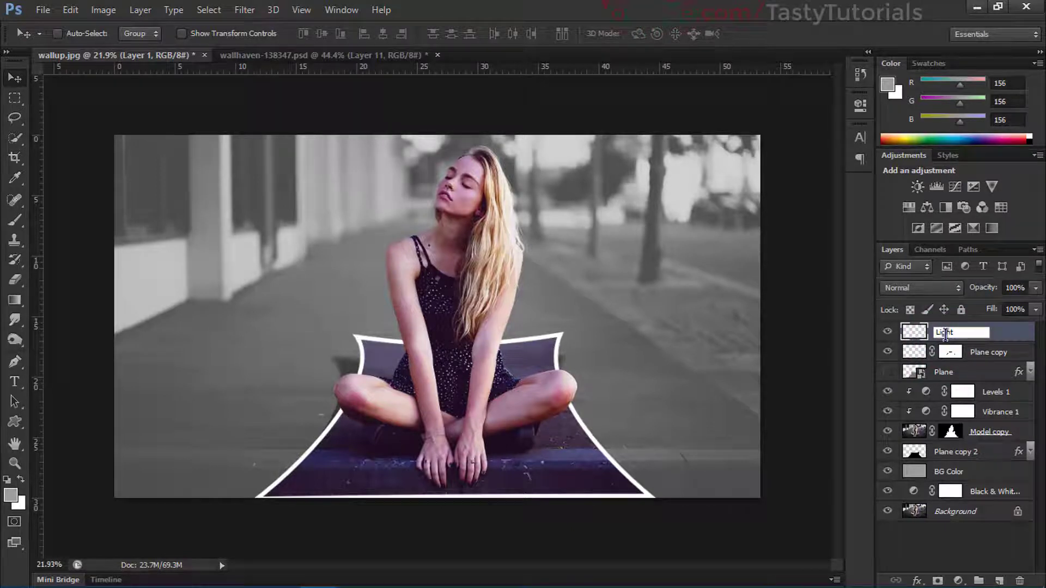
key(Return)
- Take the Brush tool and enlarge its tip to 1600 px
key(b)
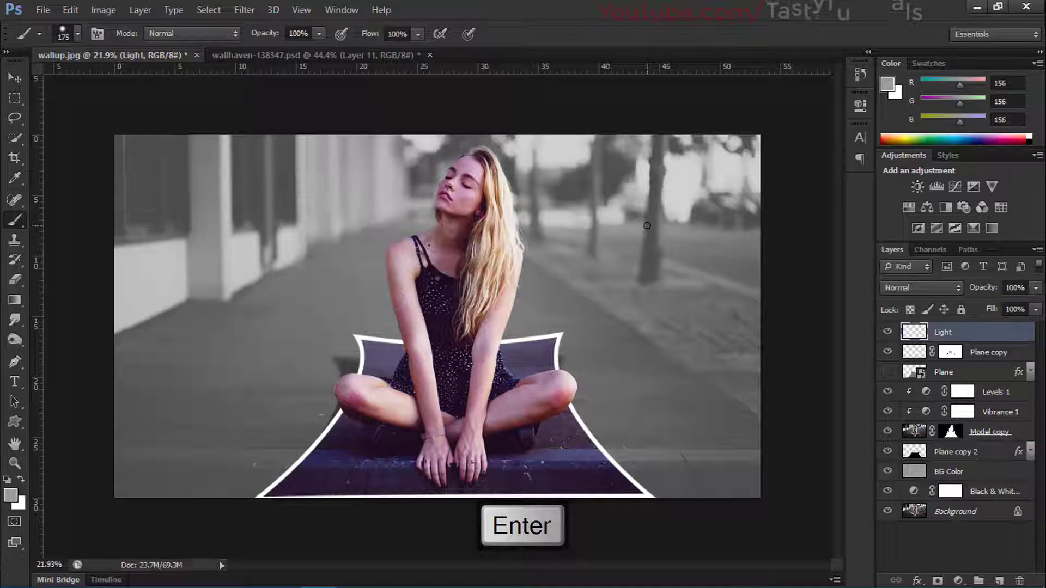
key(bracketright)
key(bracketright)
key(bracketright)
key(bracketright)
key(bracketright)
key(bracketright)
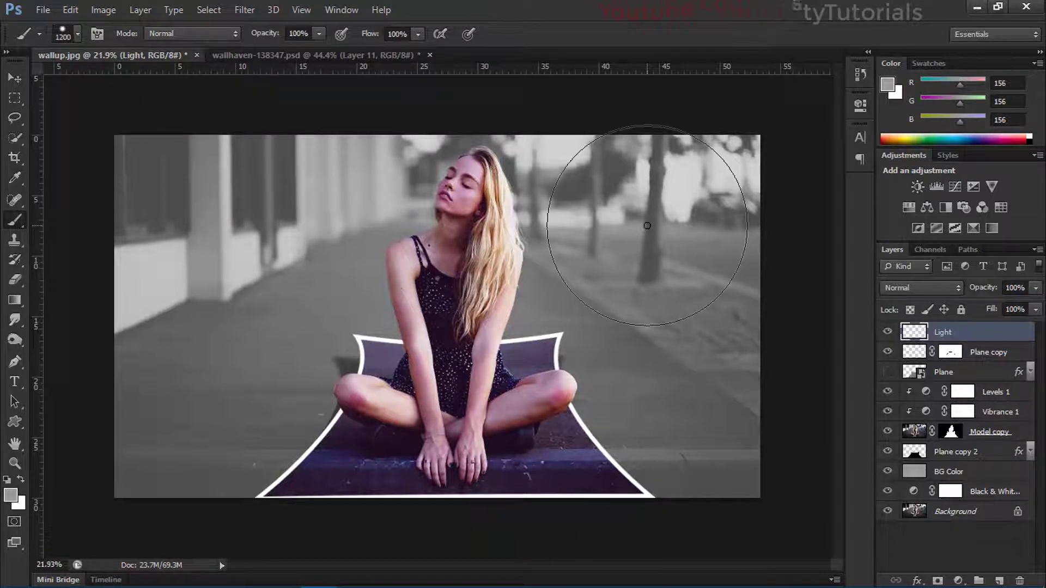
scroll(556, 246, down, 2)
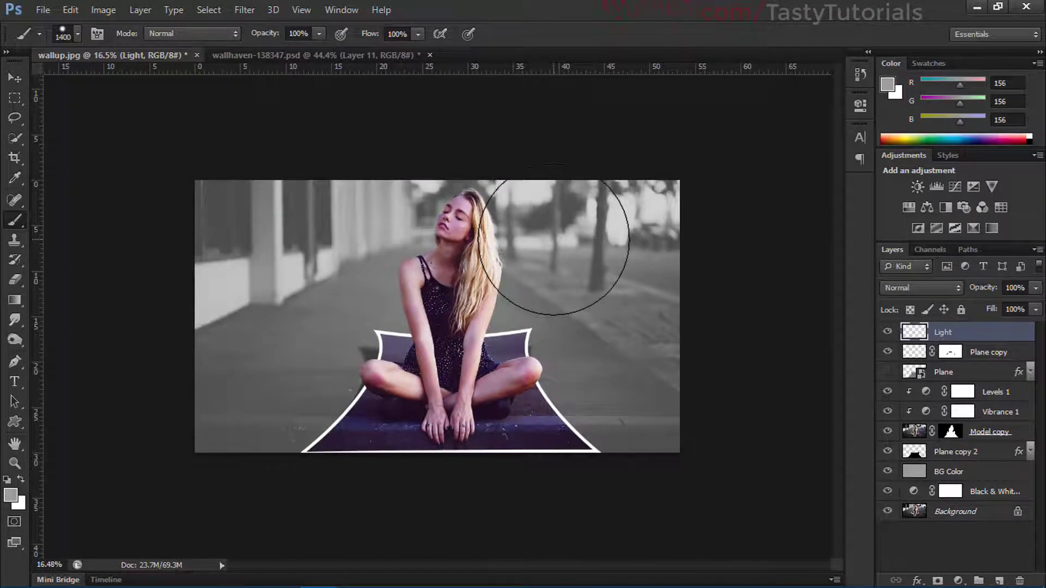
key(bracketright)
key(bracketright)
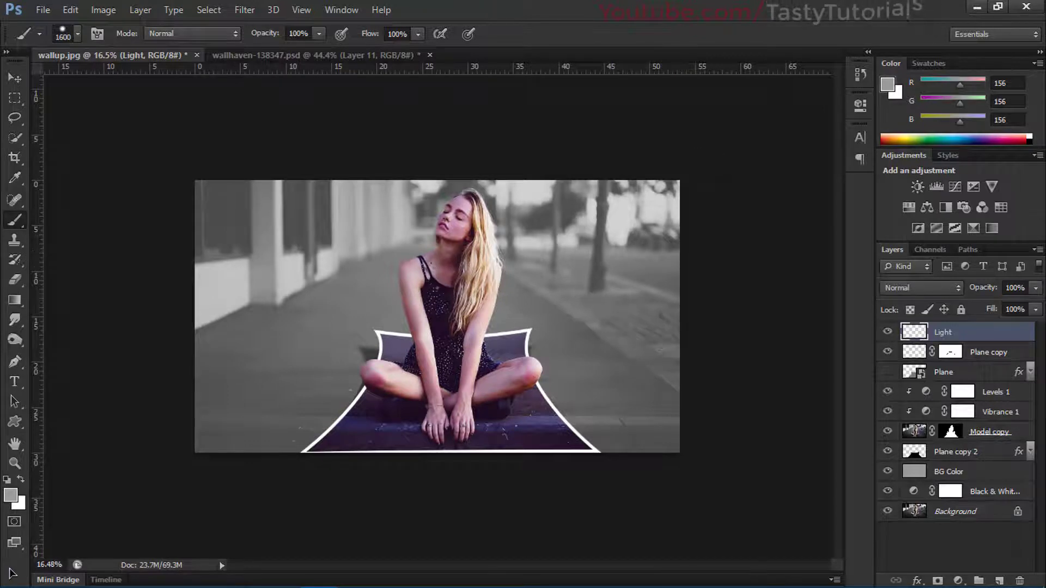
- Set the foreground colour to golden yellow with R 255, G 192, B 0
key(d)
click(9, 495)
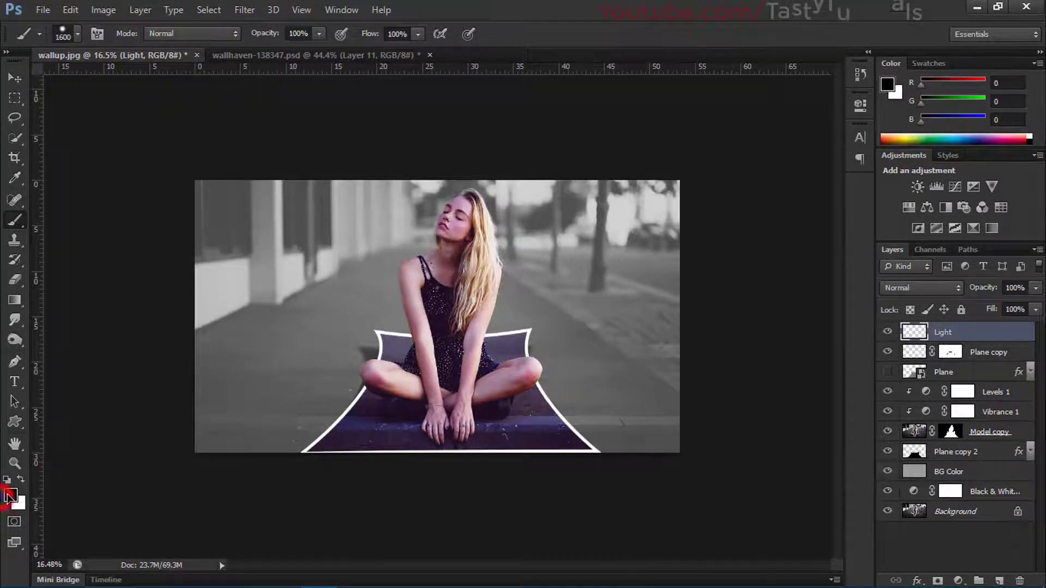
drag(538, 339, 539, 314)
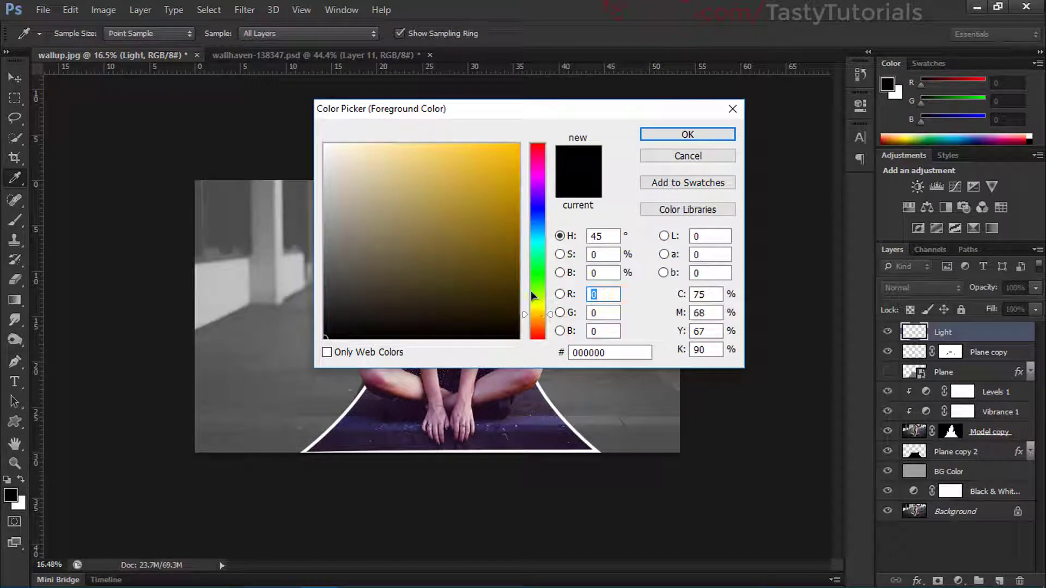
click(465, 152)
click(671, 133)
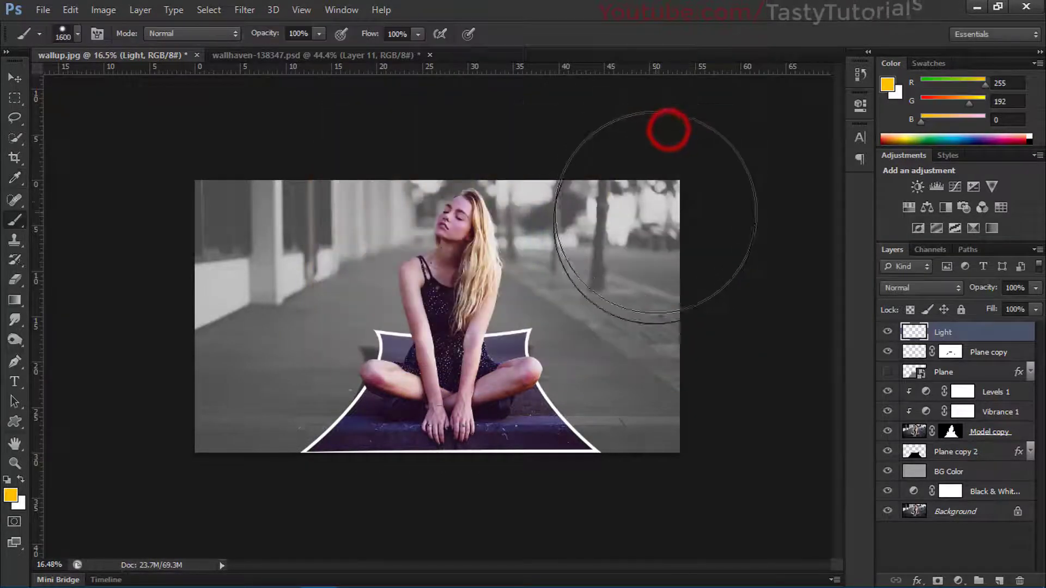
click(688, 246)
click(689, 247)
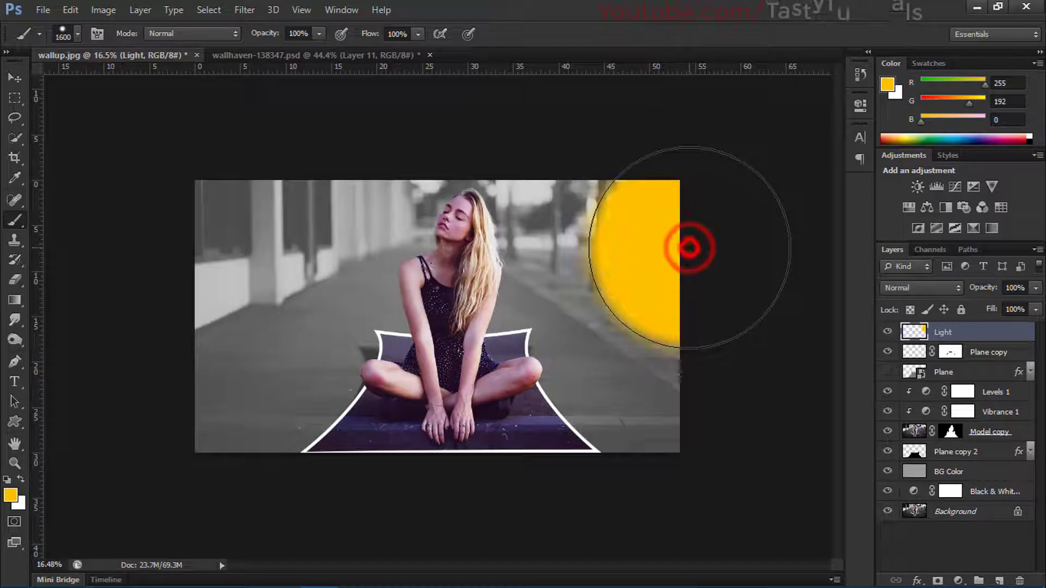
key(ctrl+alt+z)
key(ctrl+alt+z)
- Soften the brush's edge and paint a yellow glow on the Light layer at the photo's upper right edge
right_click(570, 237)
click(660, 312)
key(Return)
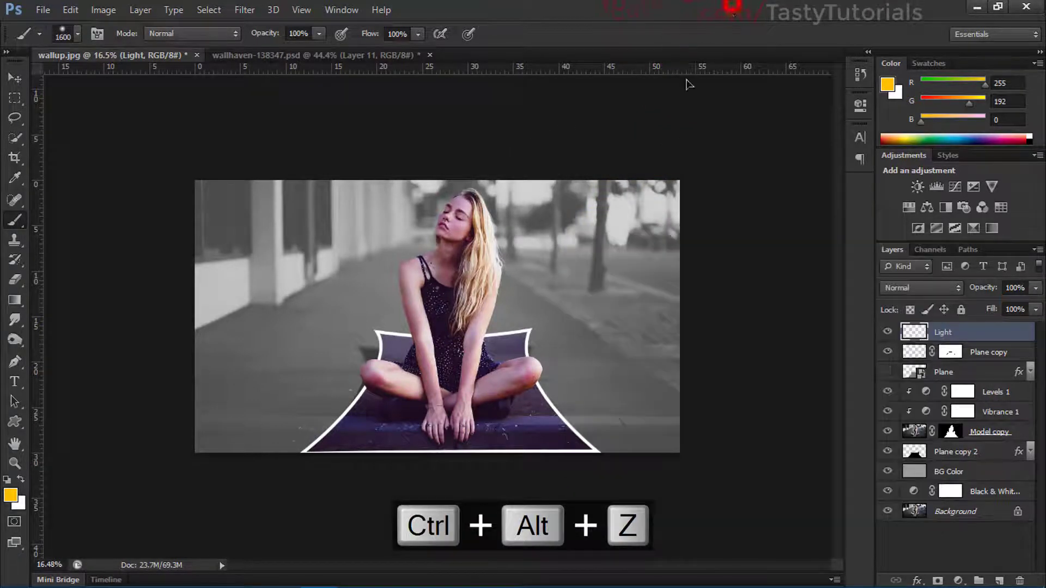
click(674, 240)
click(674, 239)
click(674, 240)
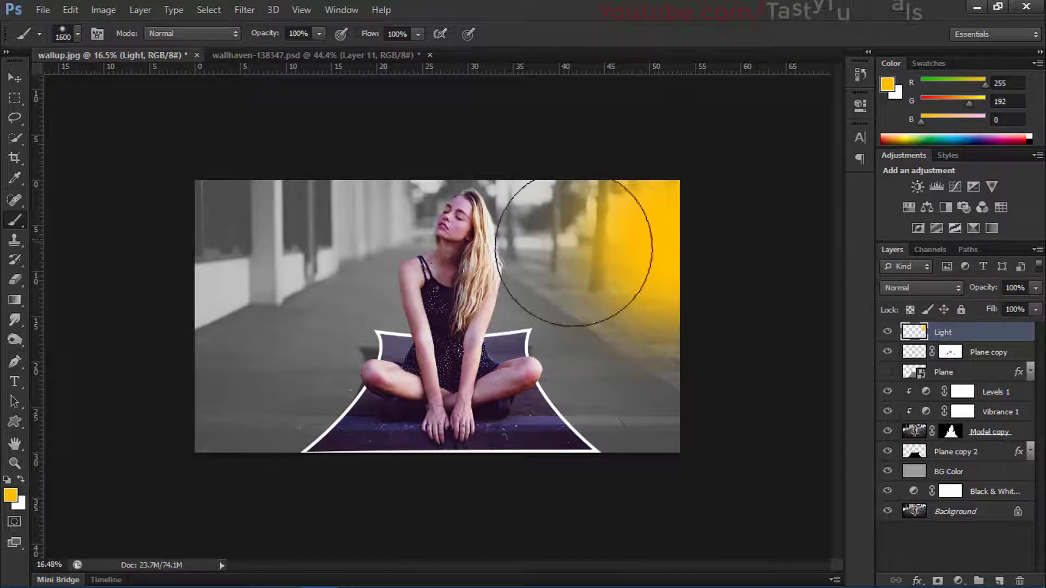
right_click(524, 242)
key(Return)
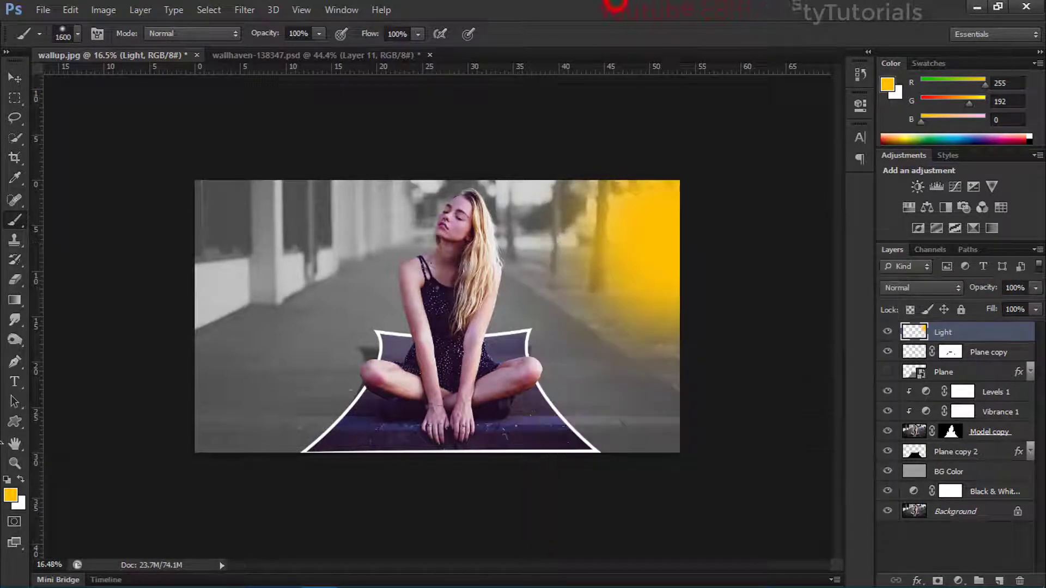
- Set the foreground colour to orange #ff4e00 and paint it once over the outer edge of the yellow glow
click(10, 495)
drag(538, 316, 539, 331)
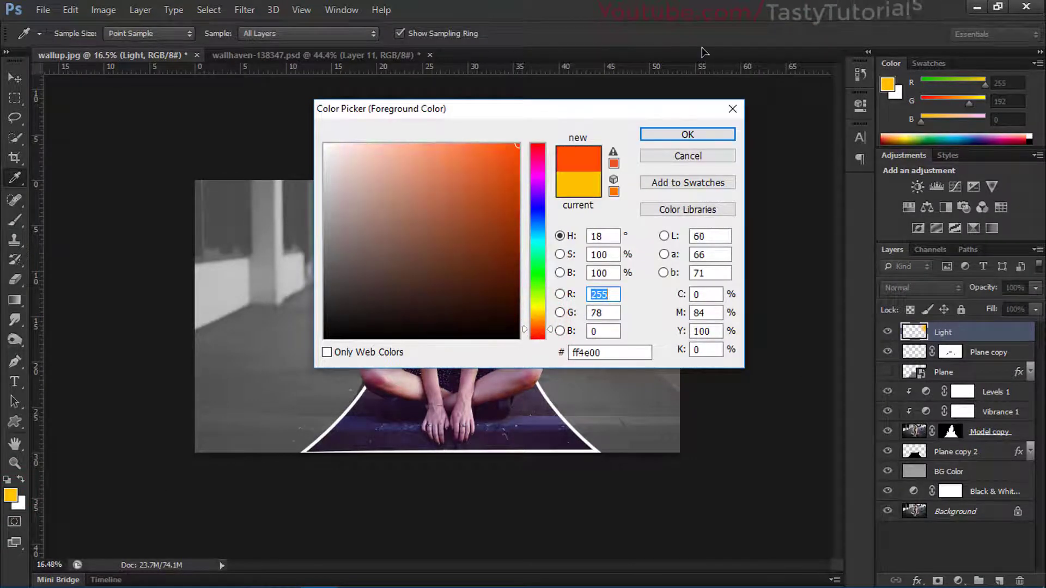
click(686, 135)
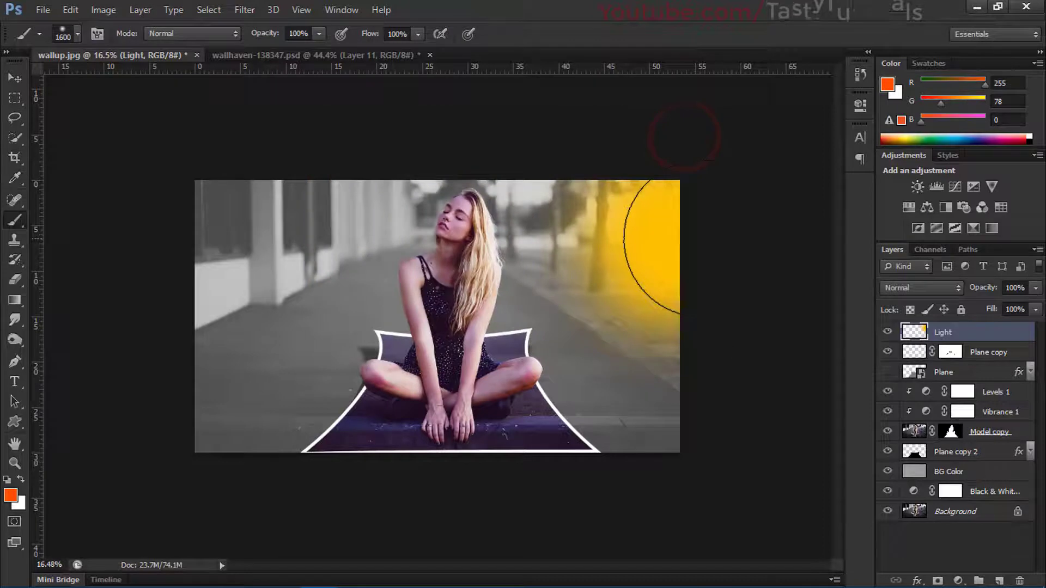
click(702, 236)
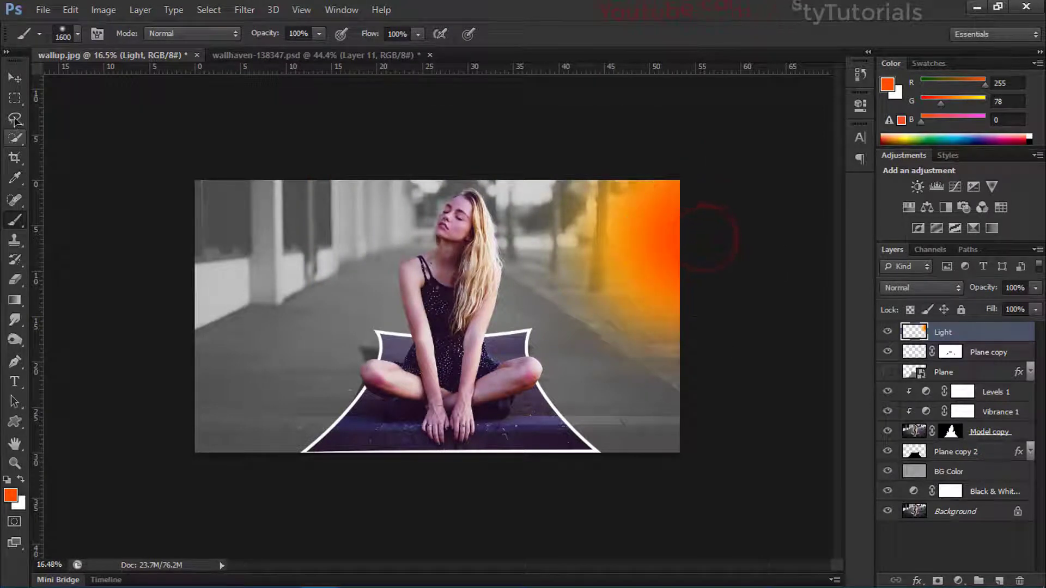
- Set the Light layer's blend mode to Screen
click(14, 78)
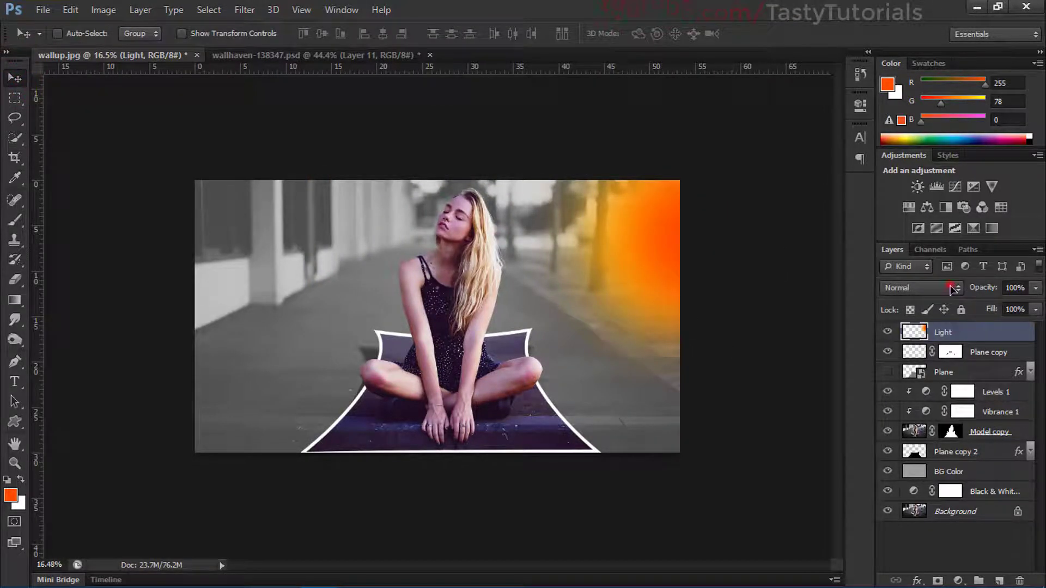
click(952, 288)
click(875, 112)
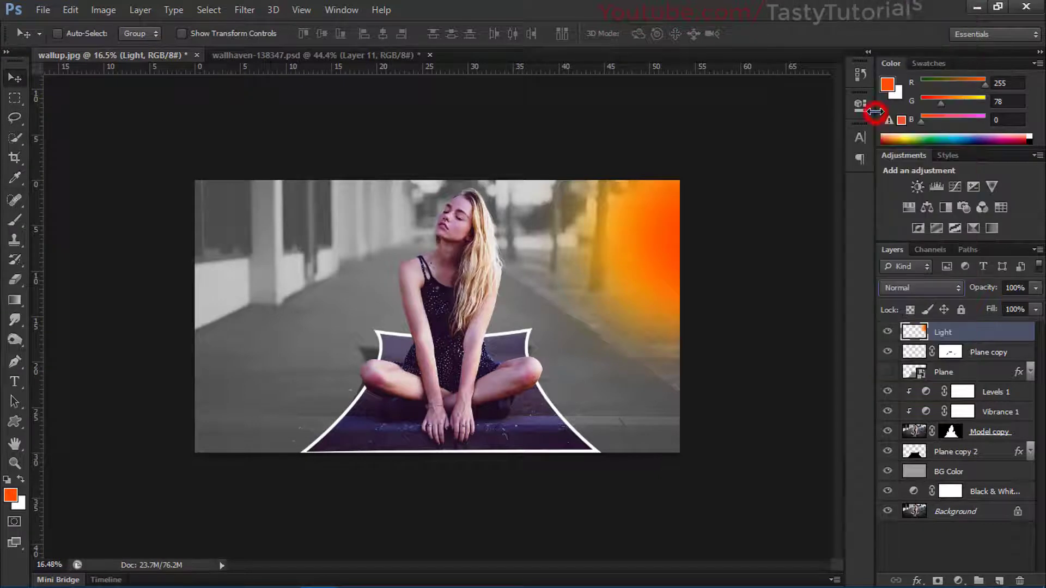
click(896, 286)
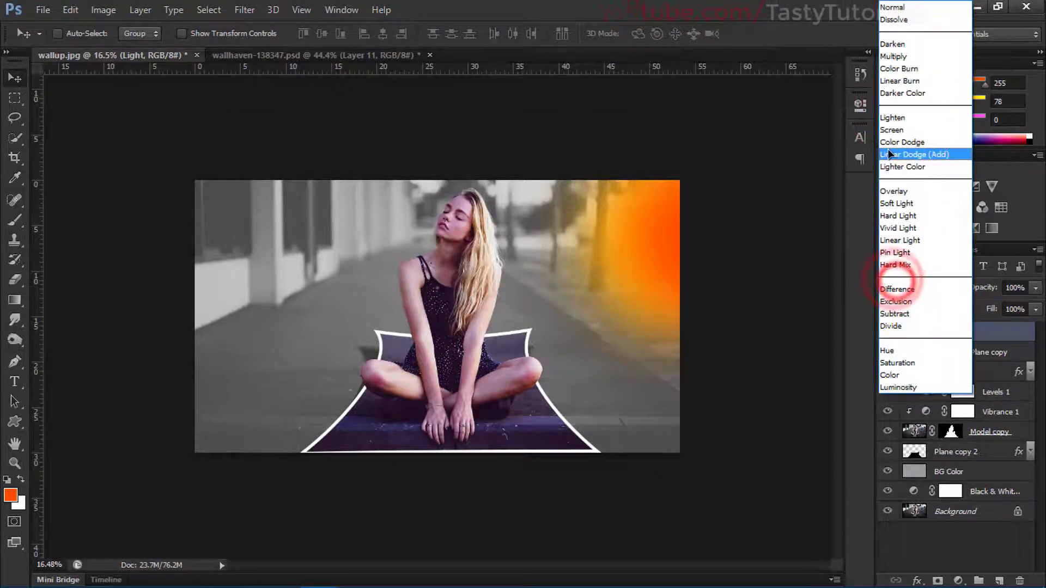
click(893, 118)
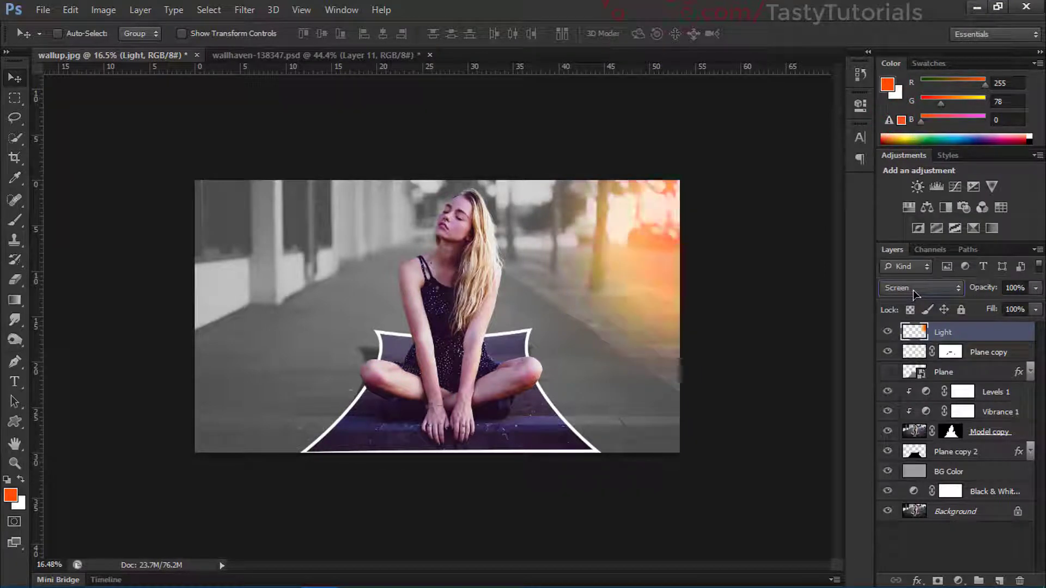
- Free-transform the Light layer, stretching the glow to about 110% height downward and widening it leftward to the woman's shoulder
click(945, 331)
key(ctrl+t)
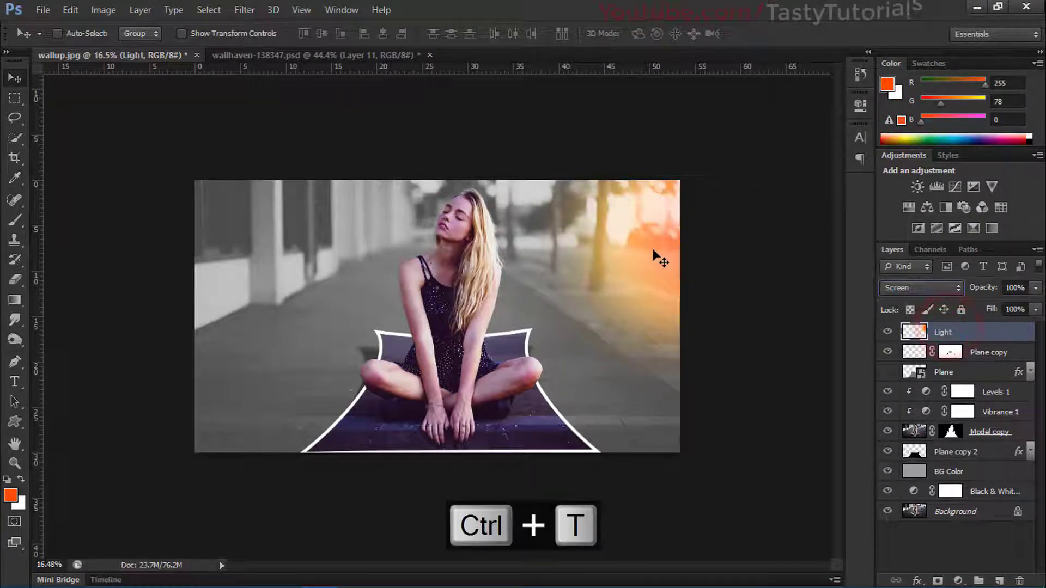
drag(594, 404, 594, 427)
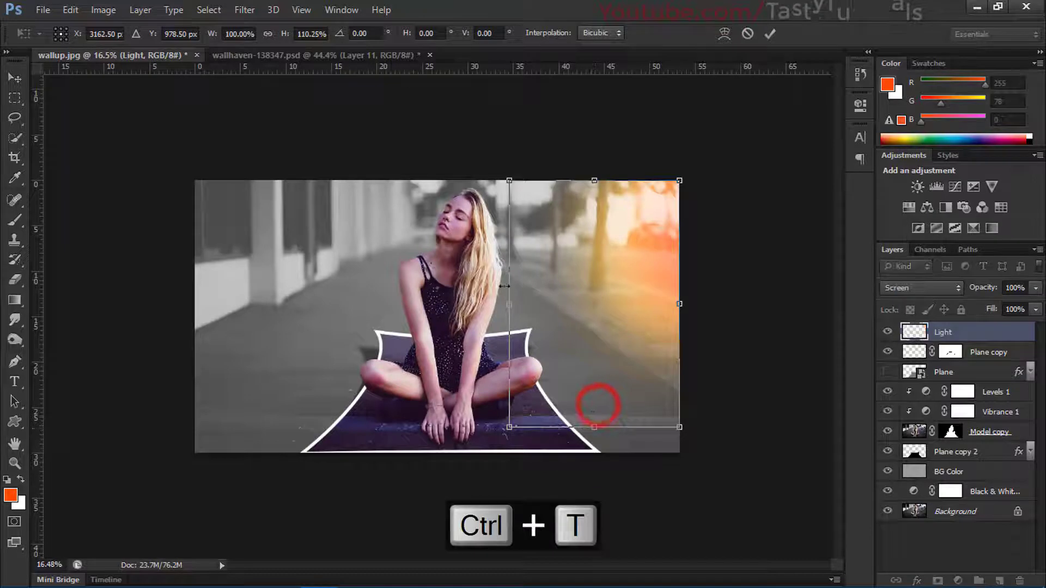
drag(509, 292, 420, 303)
double_click(477, 276)
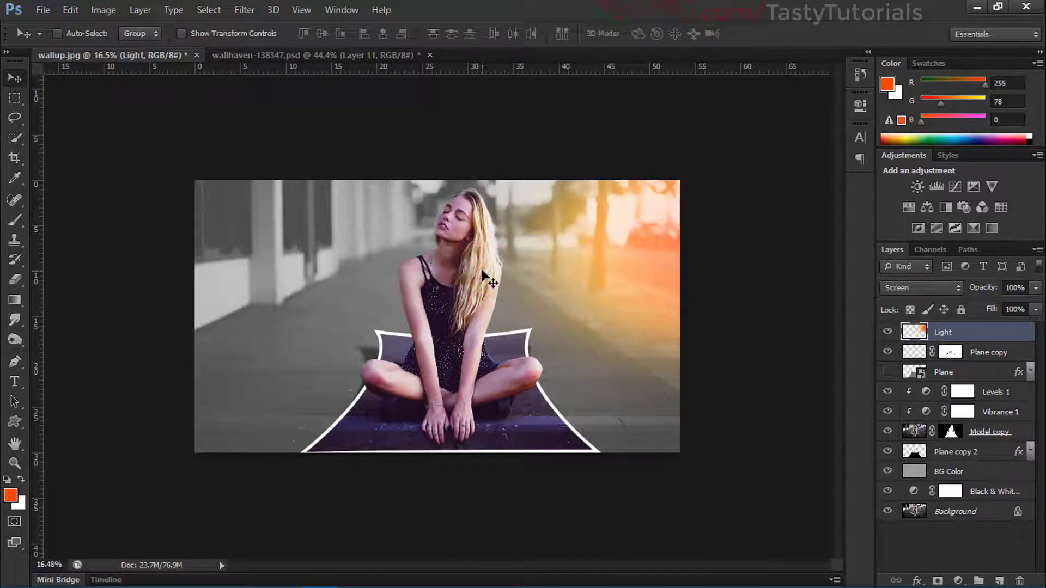
- Reopen the Levels 1 adjustment, raise the Red channel's shadow output level slightly, and switch to the Green channel
scroll(485, 278, up, 3)
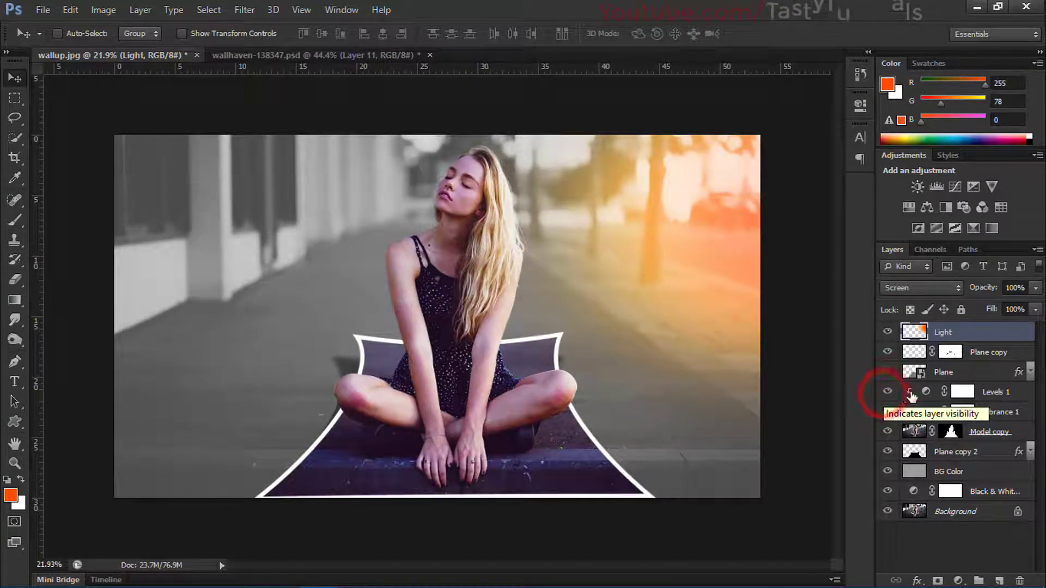
double_click(926, 391)
click(717, 175)
click(691, 201)
mouse_move(655, 299)
mouse_down()
mouse_move(669, 298)
mouse_move(661, 304)
mouse_up()
click(687, 171)
click(677, 220)
click(709, 173)
click(689, 210)
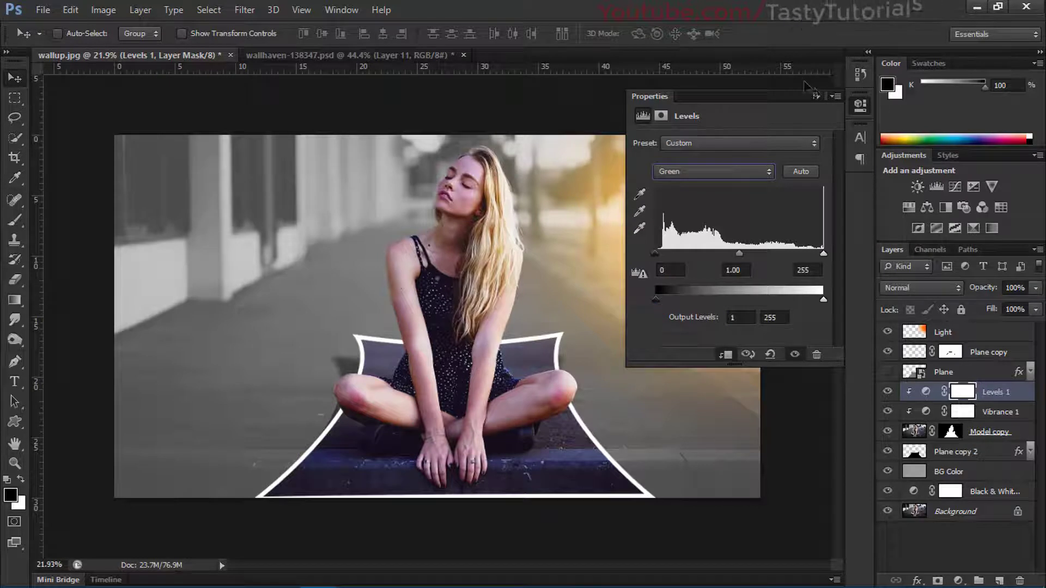
click(815, 97)
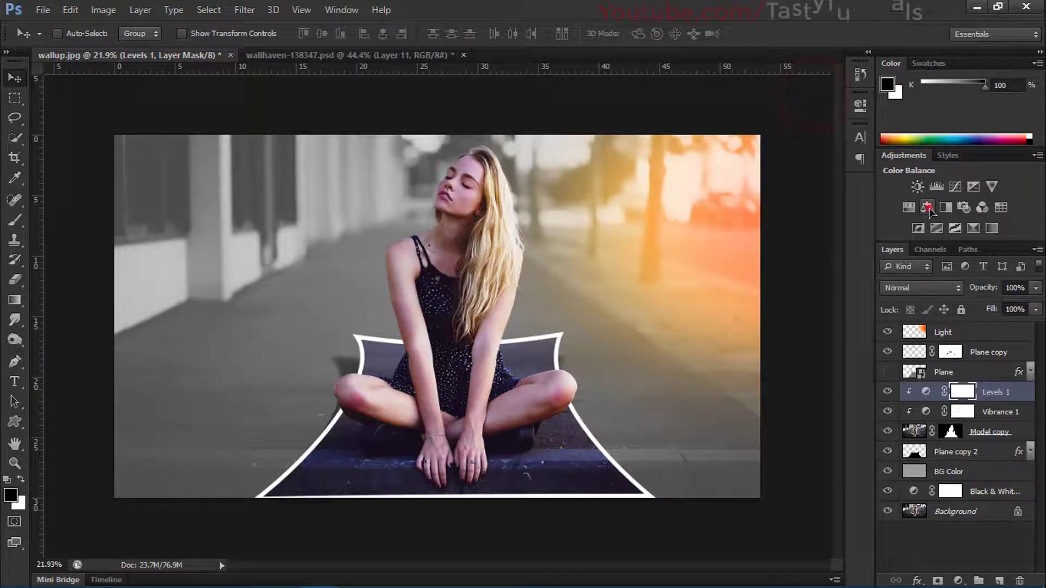
- Add a Color Balance adjustment clipped to the model, with midtones Cyan-Red +1, Magenta-Green -7 and Yellow-Blue -10
click(927, 207)
click(726, 355)
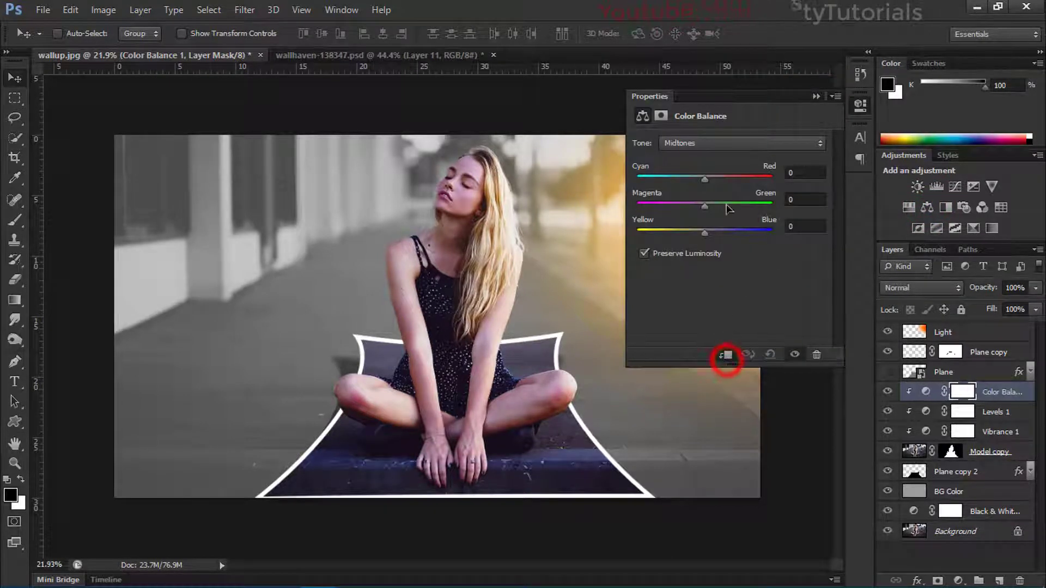
drag(708, 182, 705, 180)
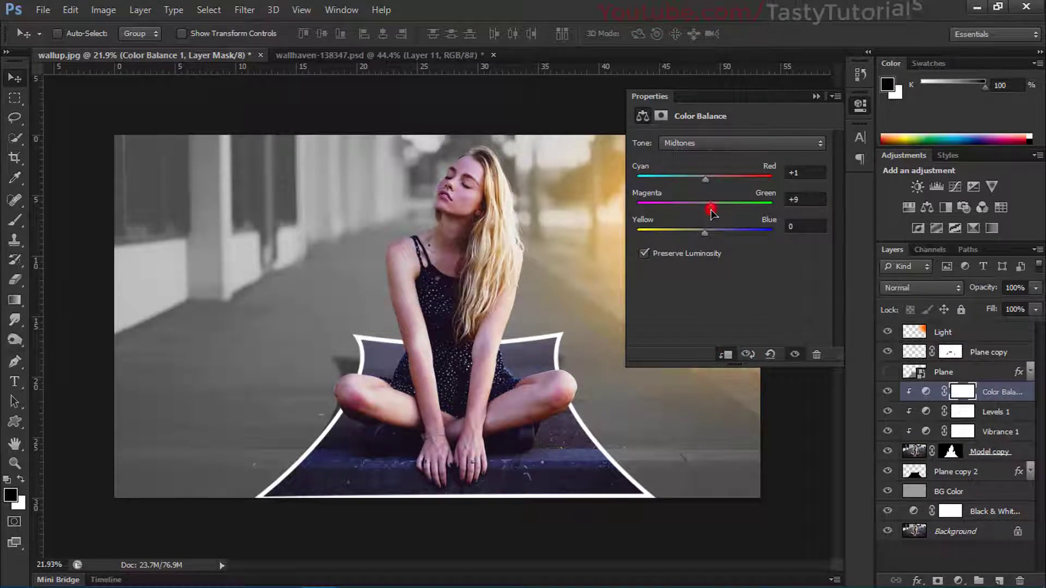
drag(704, 233, 705, 233)
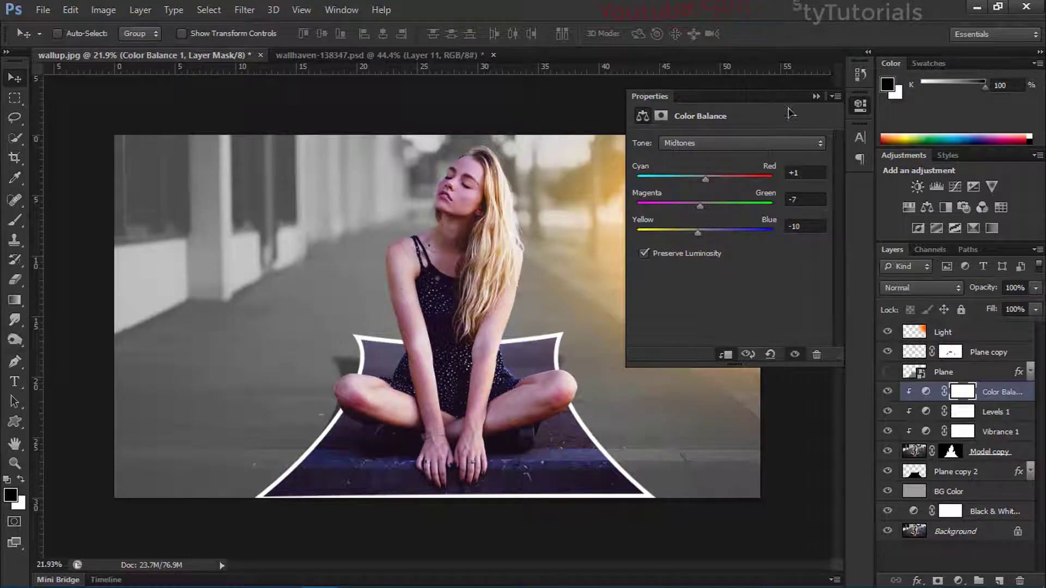
click(815, 97)
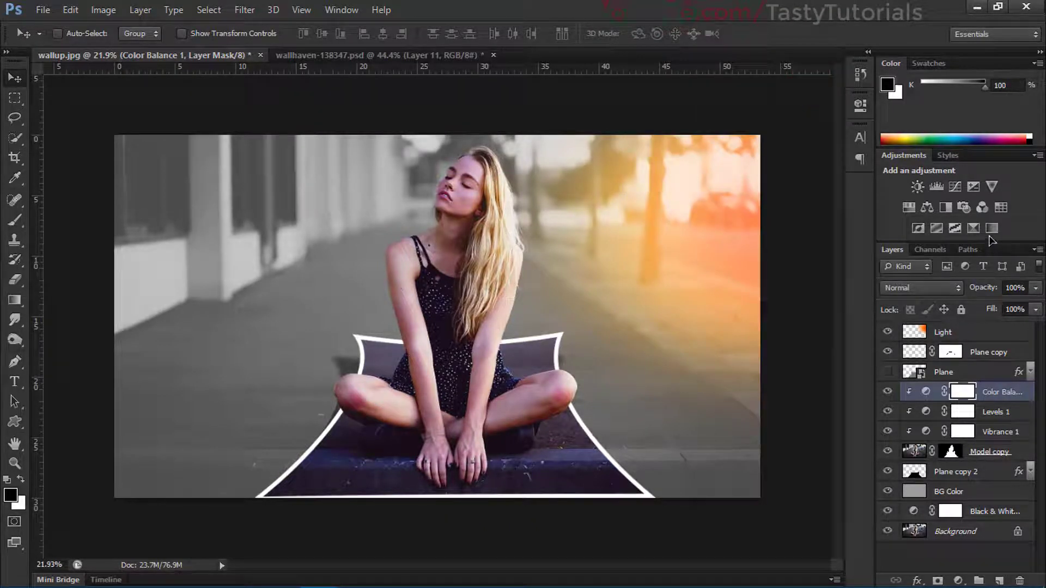
- Add a Selective Color adjustment clipped to the model and set its Reds to Cyan +20, Magenta -22 and Yellow -6
click(973, 229)
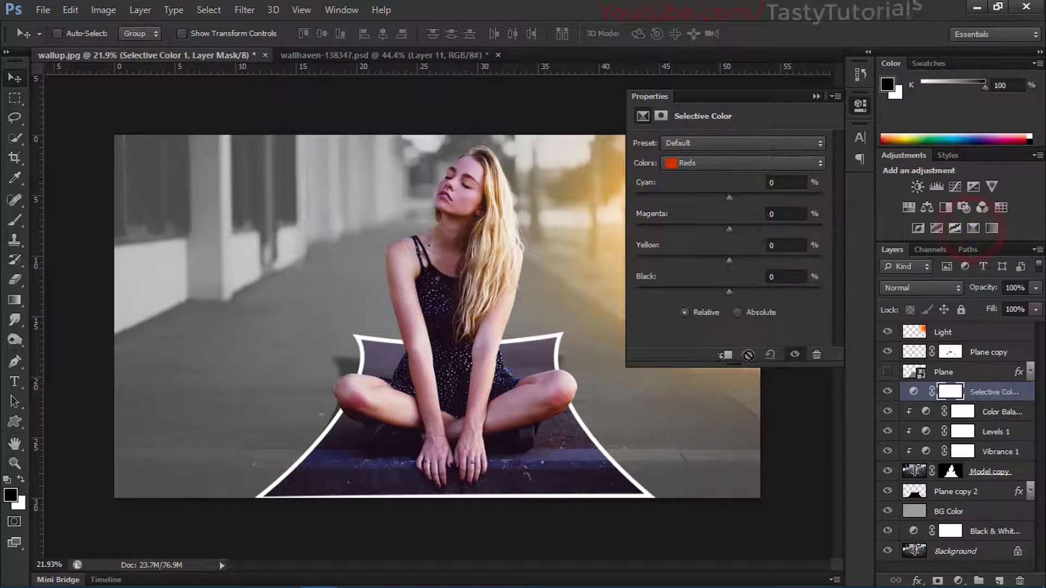
click(726, 357)
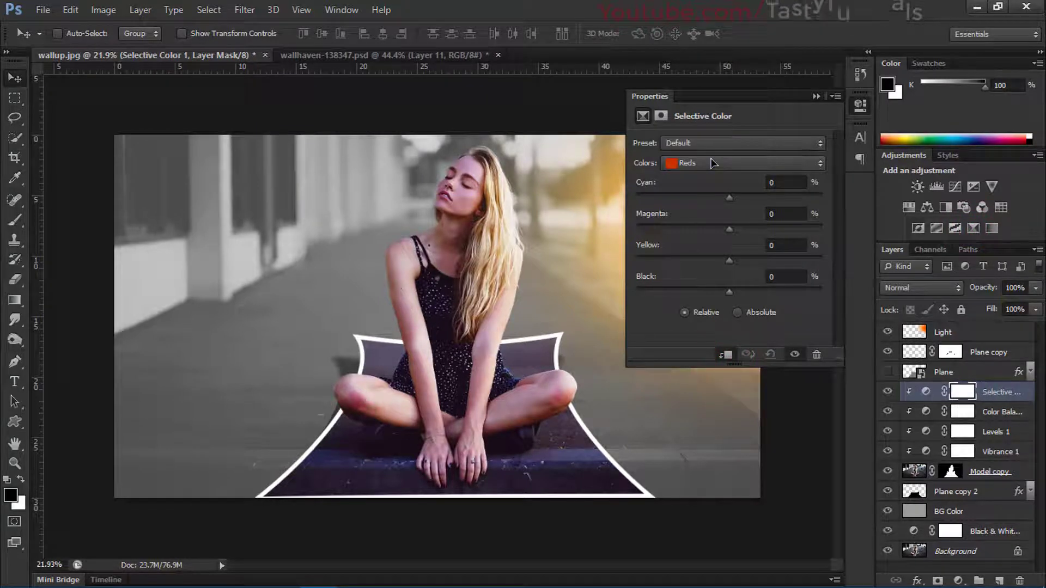
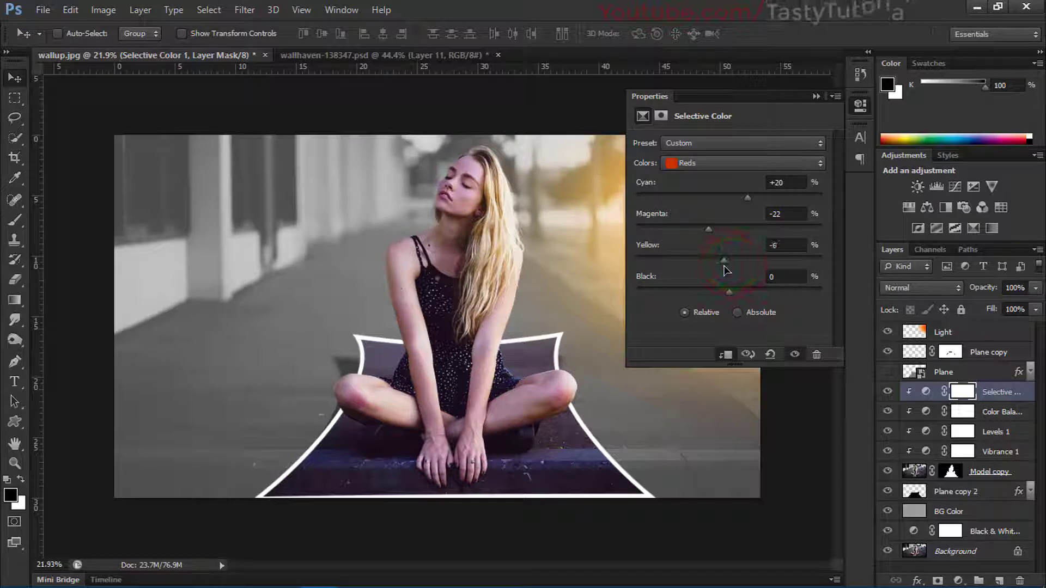
- Set the Selective Color Blues to Cyan +60, Magenta +9, Yellow -54 and Black -17
click(718, 162)
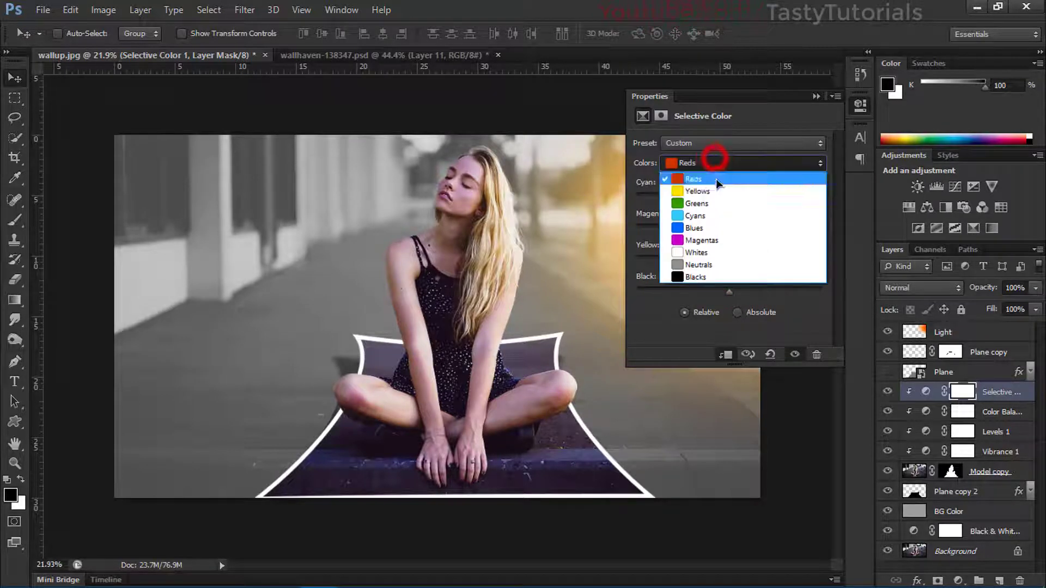
click(719, 228)
drag(752, 206, 782, 209)
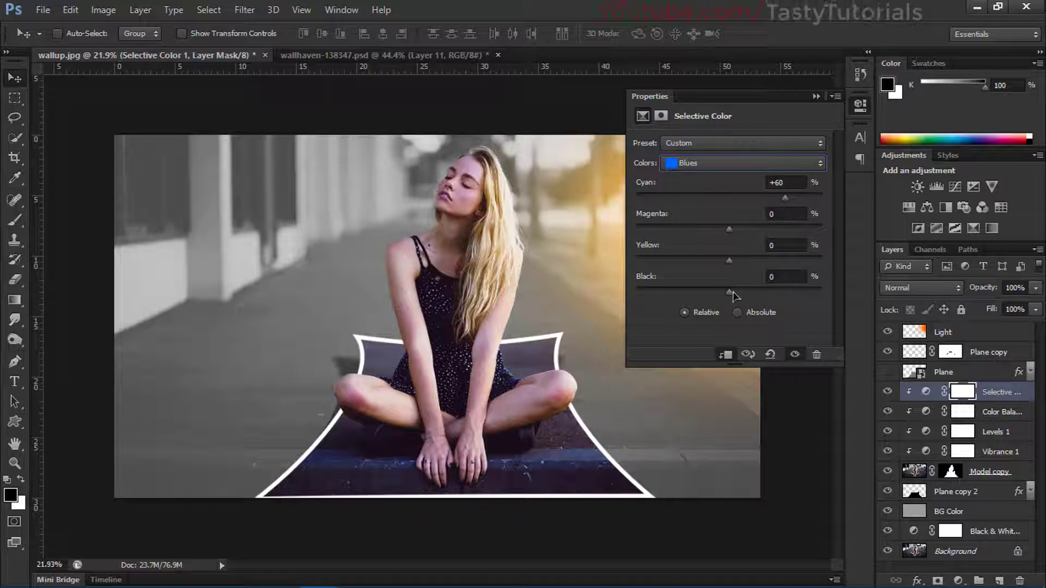
drag(748, 294, 718, 300)
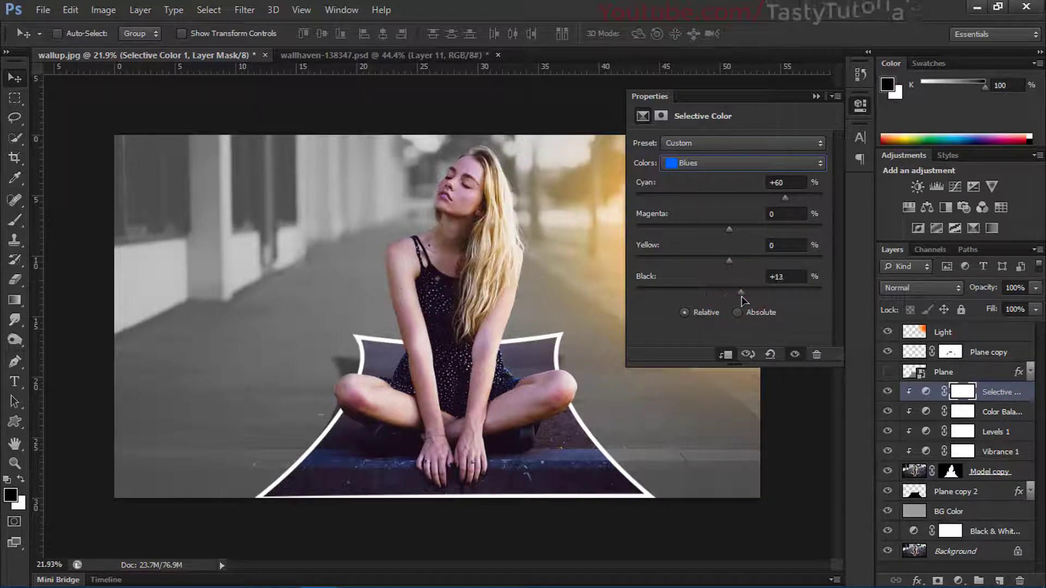
drag(730, 260, 738, 268)
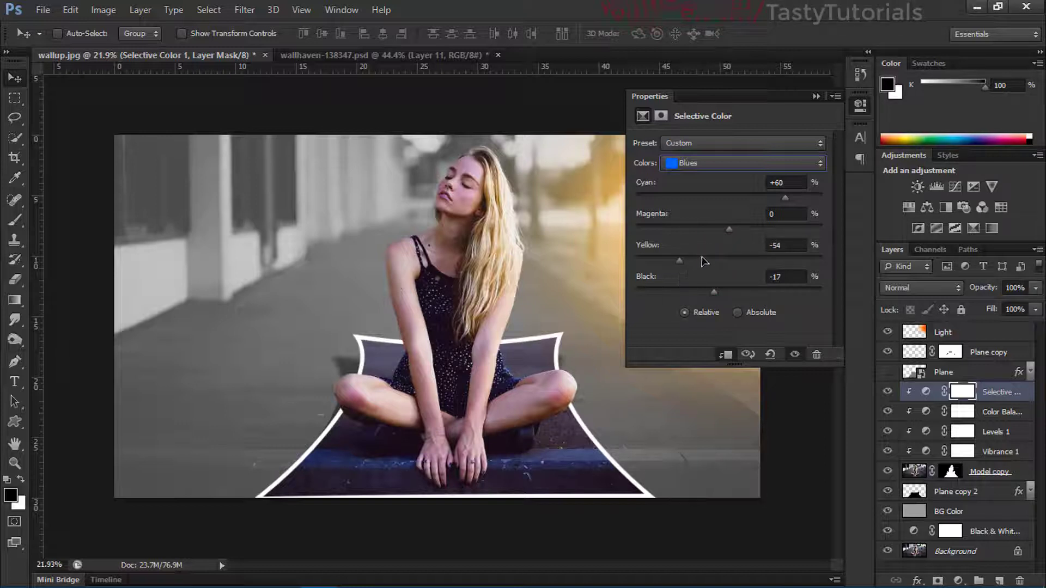
mouse_move(729, 230)
mouse_down()
mouse_move(718, 229)
mouse_move(739, 238)
mouse_up()
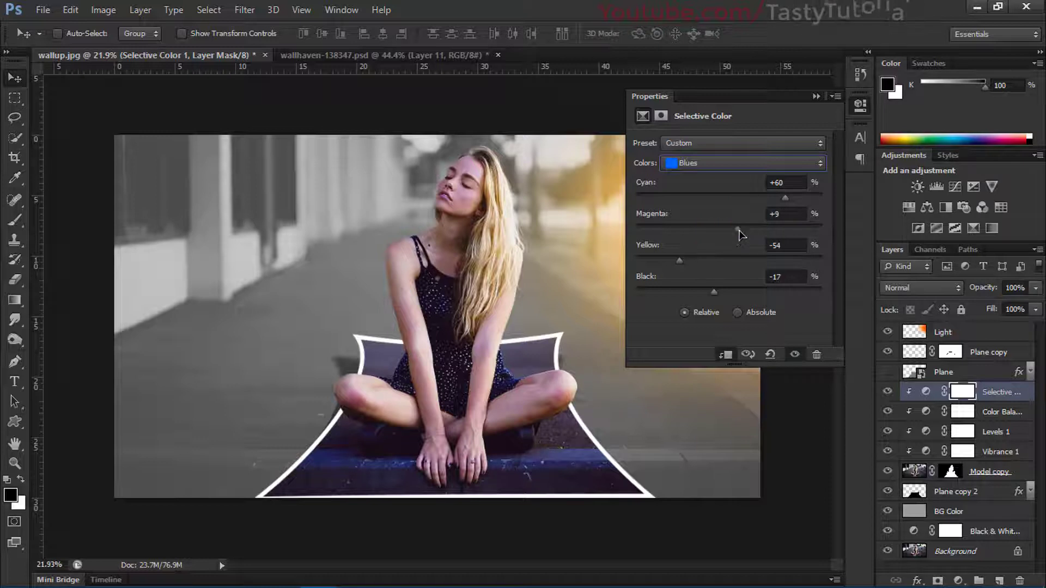
- Set the Selective Color Cyans to Cyan -7 and Black -2
click(734, 165)
click(723, 213)
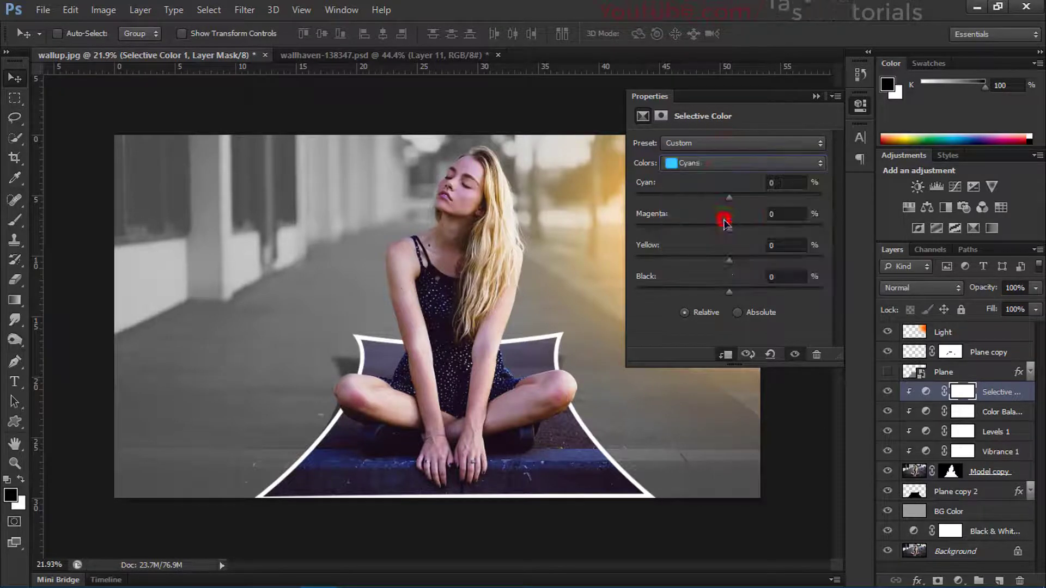
mouse_move(730, 200)
mouse_down()
mouse_move(746, 203)
mouse_move(723, 200)
mouse_up()
drag(730, 294, 727, 292)
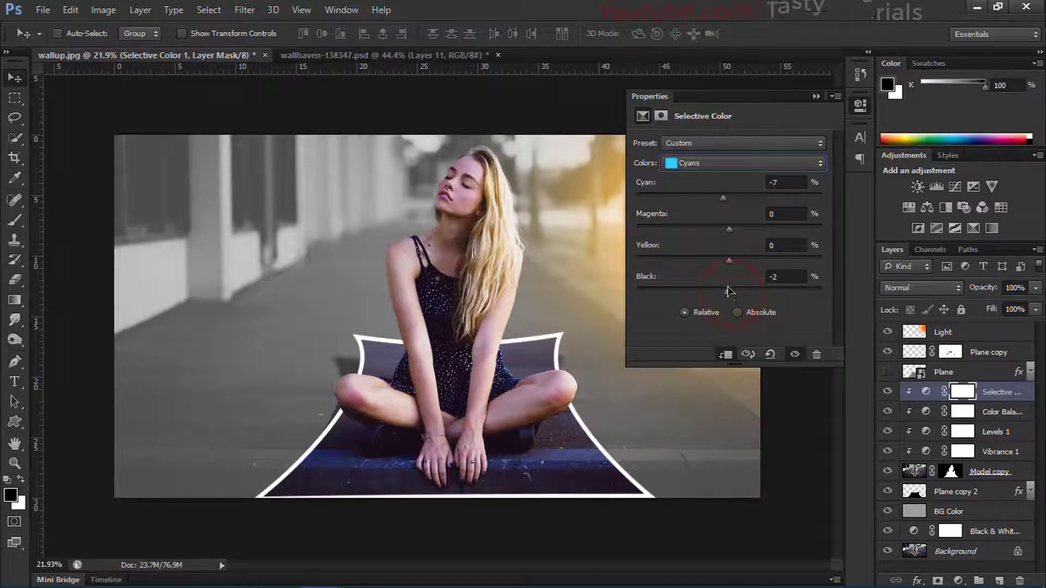
- Set the Selective Color Blacks to Cyan -6, Magenta -5, Yellow +4 and Black +4
click(733, 169)
click(704, 275)
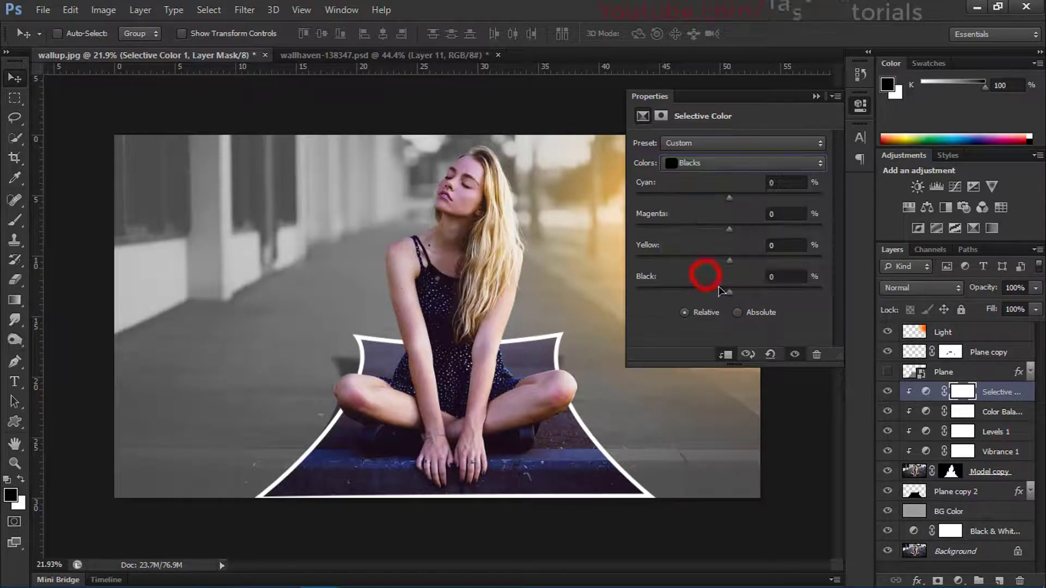
drag(731, 294, 724, 231)
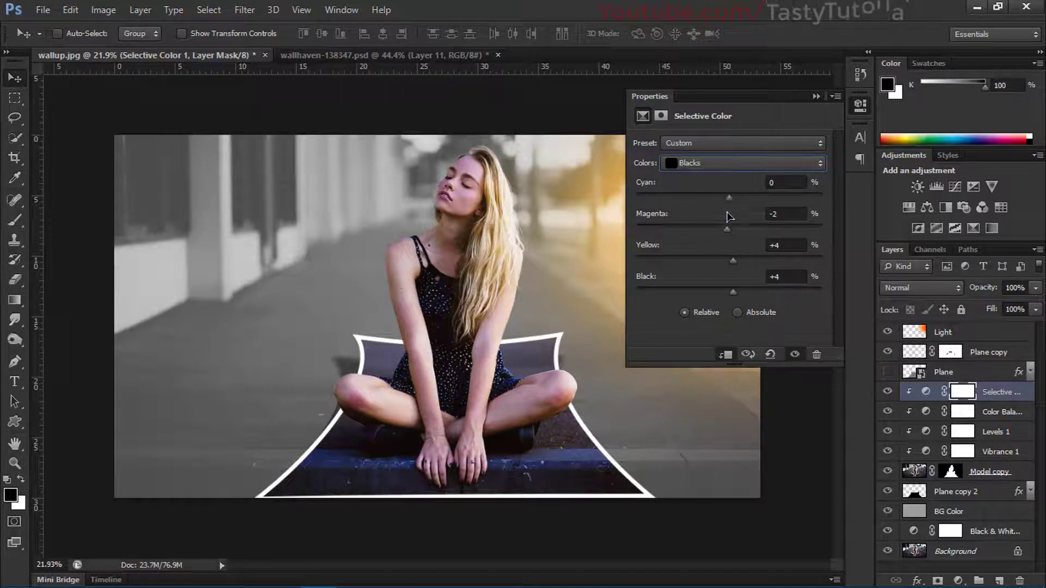
drag(728, 231, 725, 230)
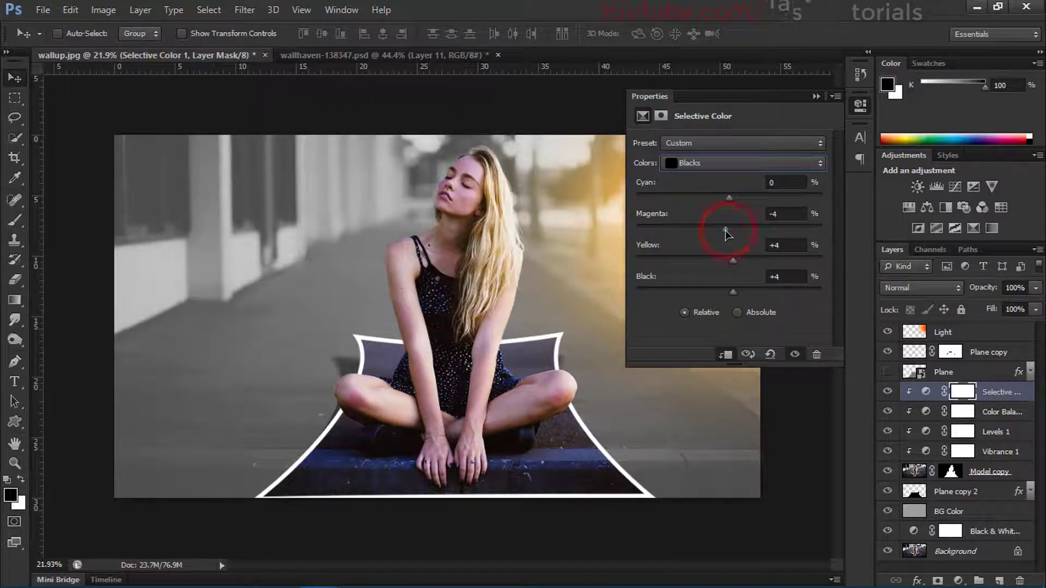
drag(727, 195, 724, 196)
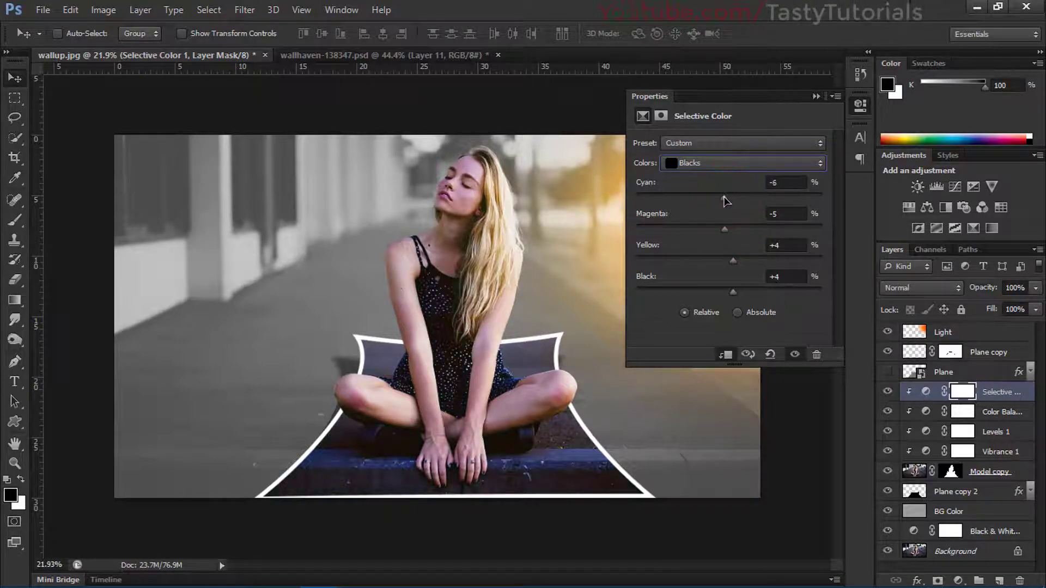
- Set the Selective Color Neutrals to Cyan +6, Yellow -12 and Black -4, and collapse the adjustment's properties
click(711, 158)
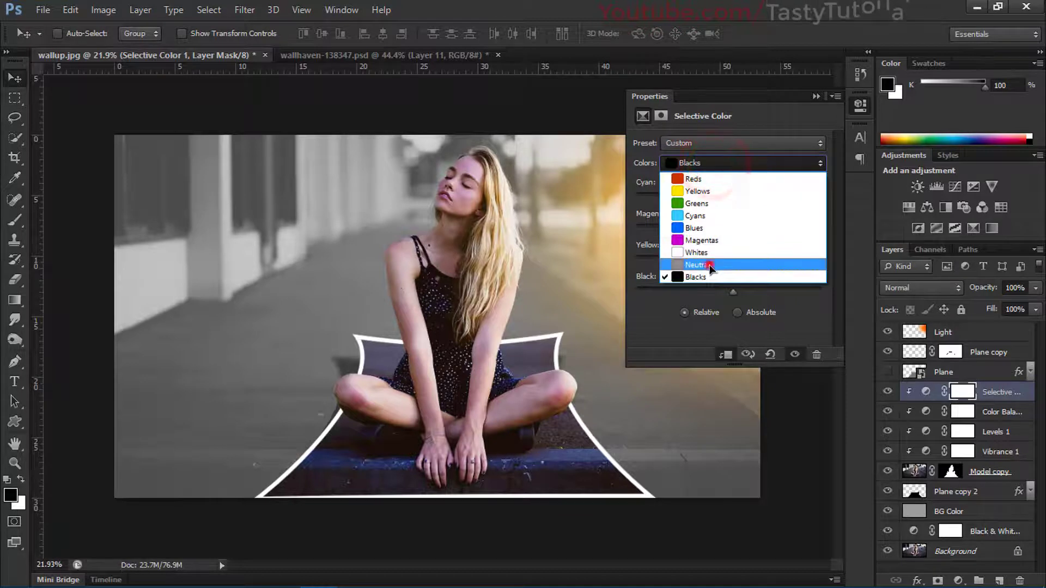
click(709, 264)
drag(738, 204, 736, 206)
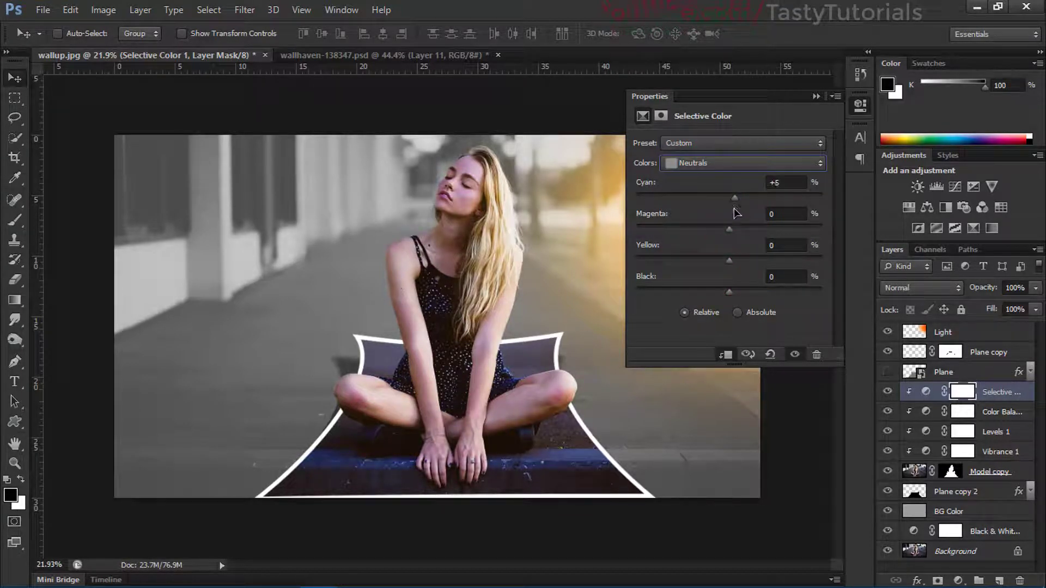
drag(730, 288, 725, 302)
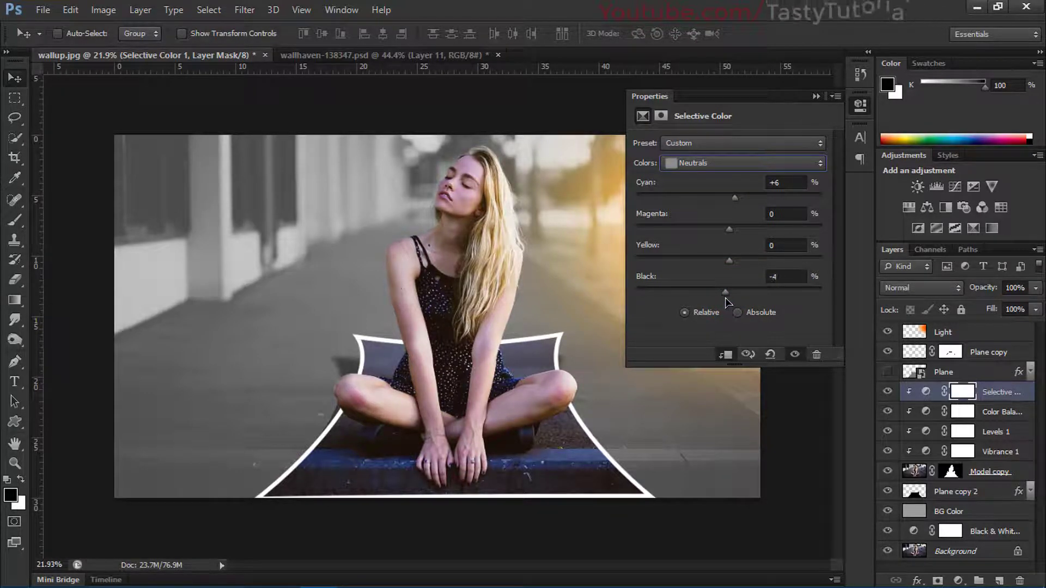
drag(728, 264, 720, 265)
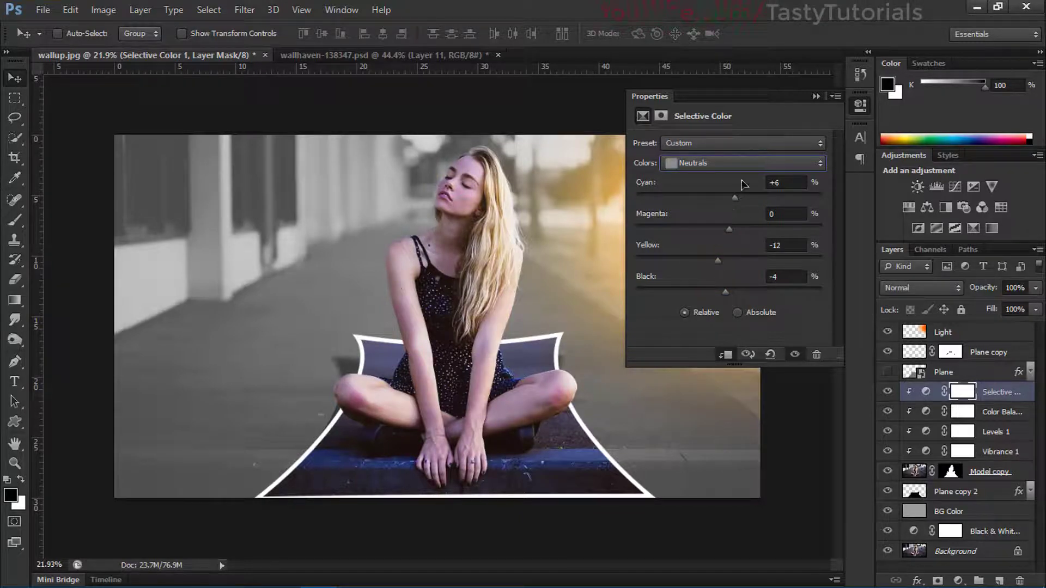
click(815, 95)
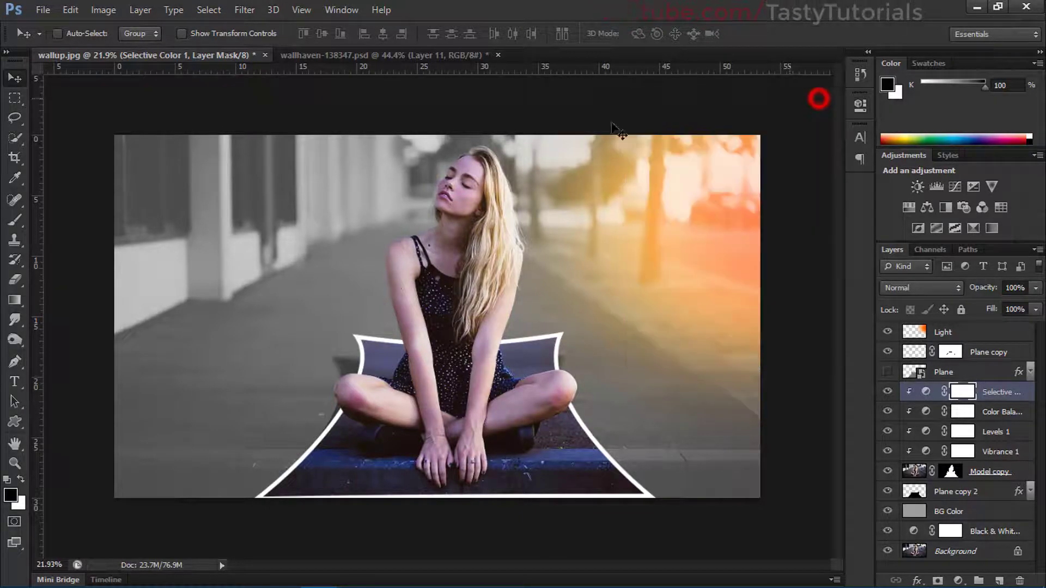
- Compare the image with the Selective Color adjustment hidden and shown
key(ctrl+0)
scroll(478, 188, up, 1)
scroll(471, 178, down, 1)
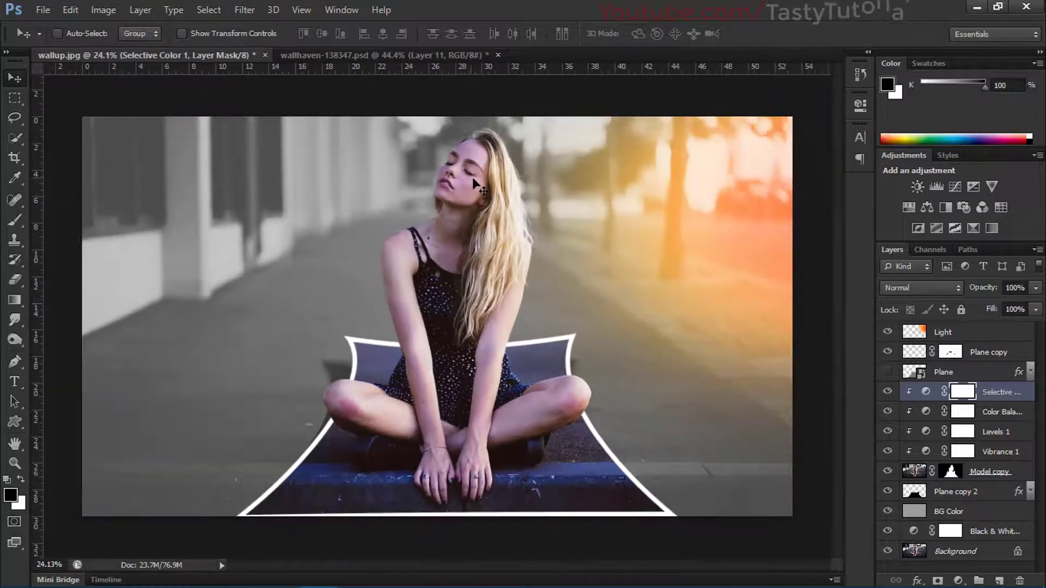
click(887, 392)
click(887, 392)
scroll(623, 350, down, 1)
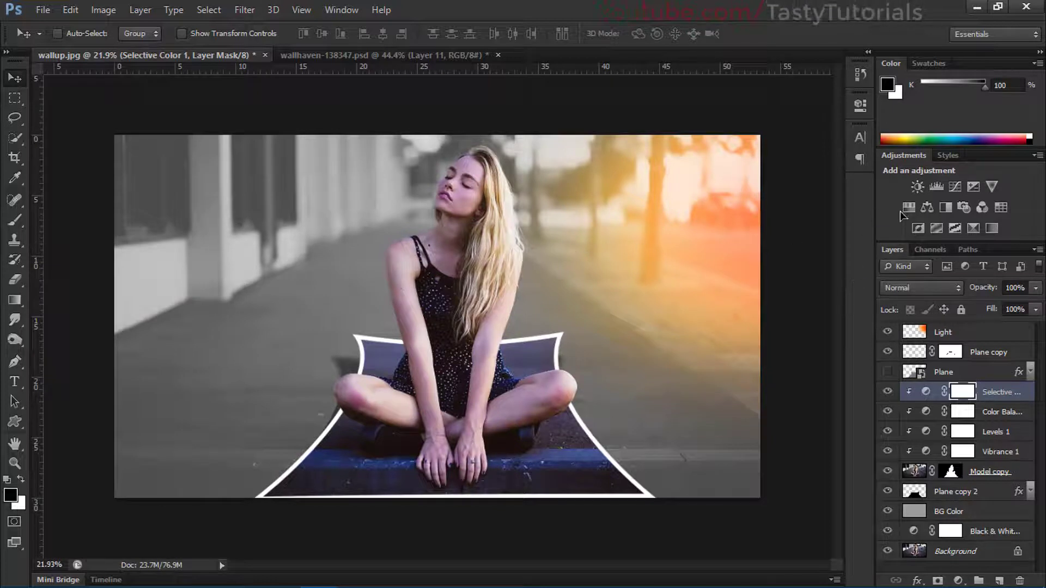
click(982, 207)
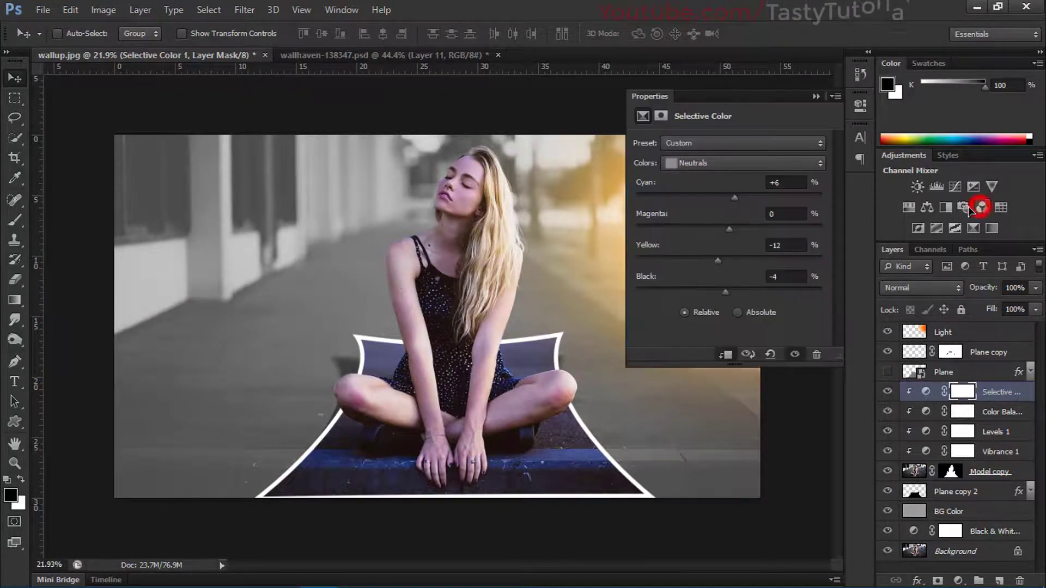
click(813, 98)
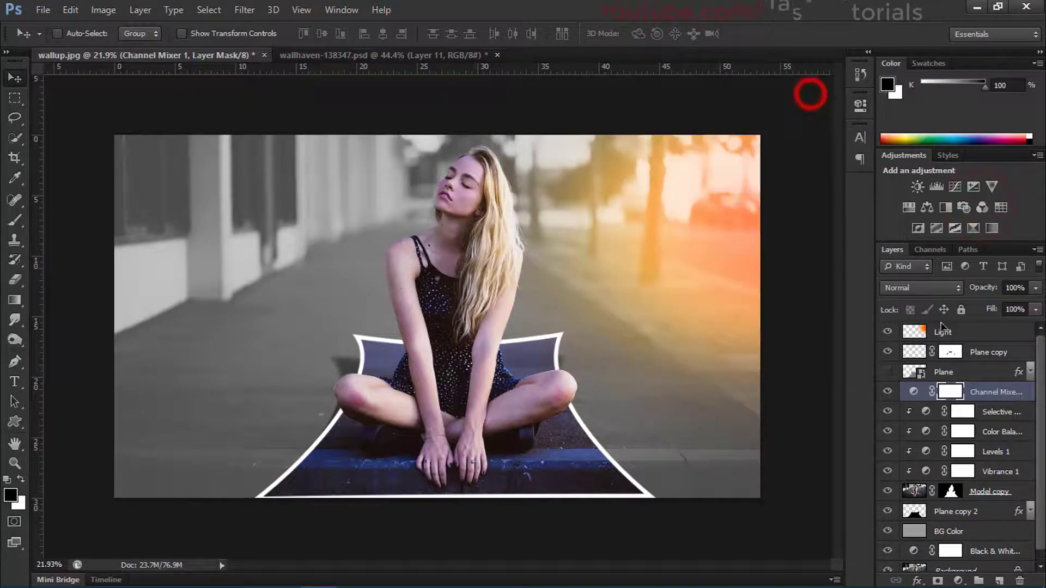
drag(1002, 393, 1020, 581)
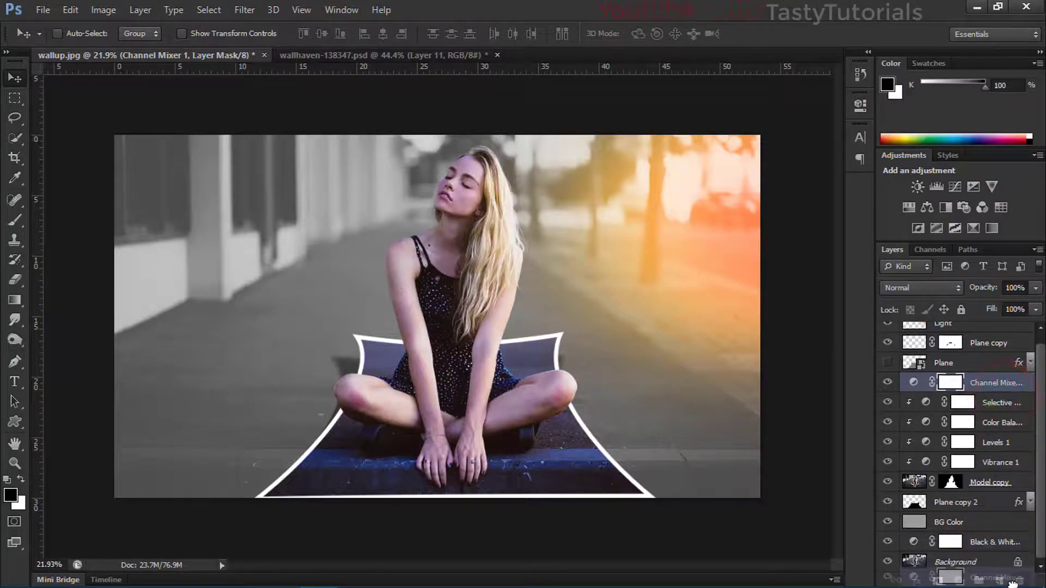
- Add a Warming Filter (85) Photo Filter adjustment above the Selective Color layer, clipped to the model, with Density 22%
click(963, 207)
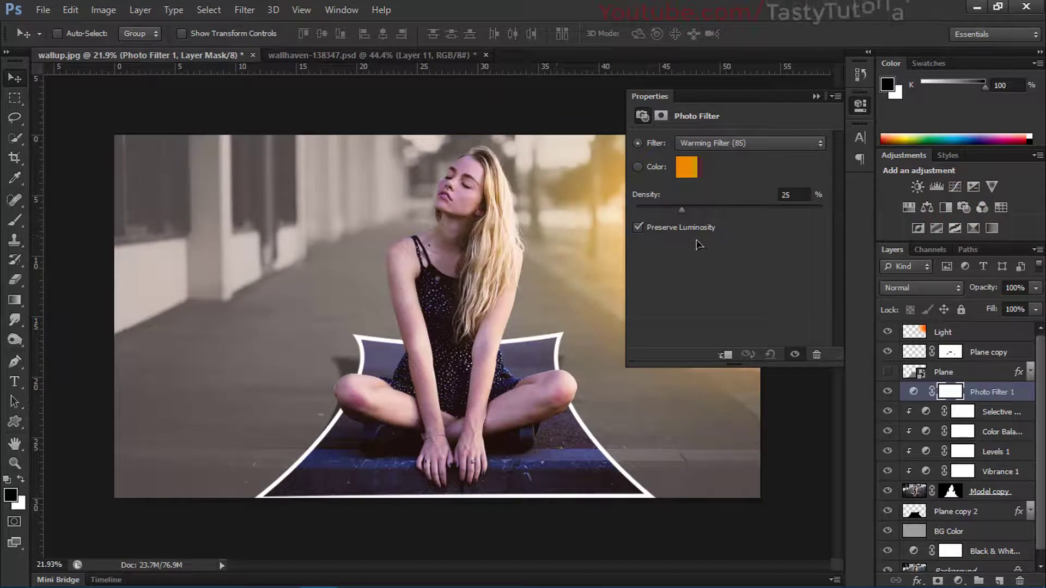
click(722, 355)
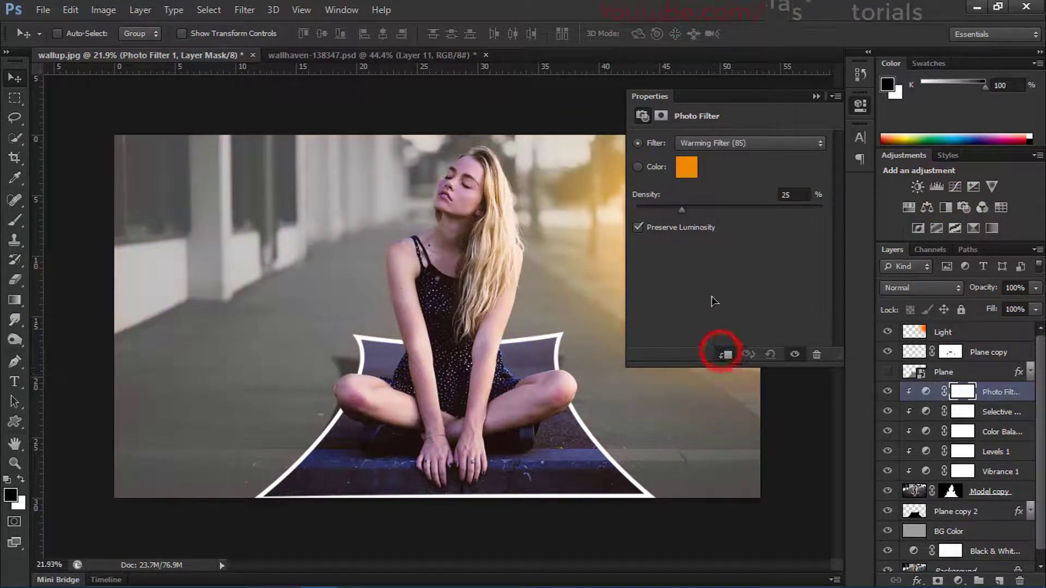
drag(684, 210, 677, 210)
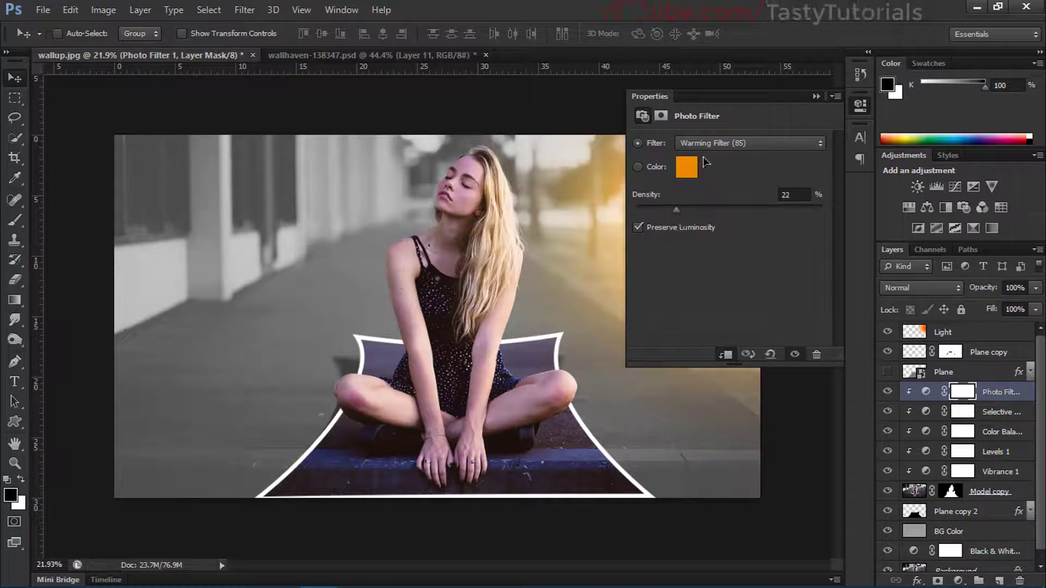
click(816, 96)
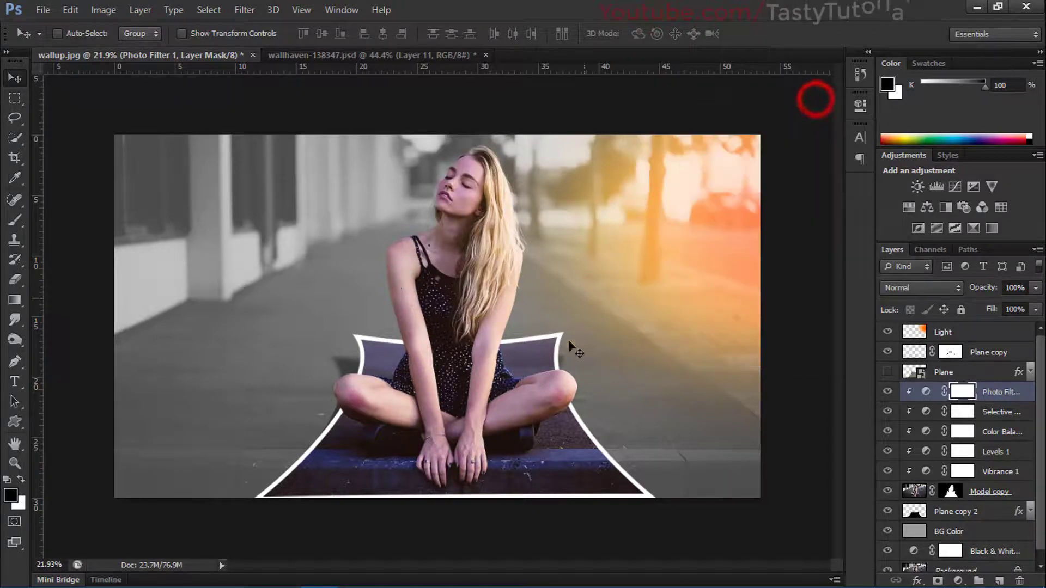
- Add a Hue/Saturation adjustment clipped to the Light layer, colorized with Hue 226 and Saturation 66, and collapse its properties
click(975, 332)
click(910, 208)
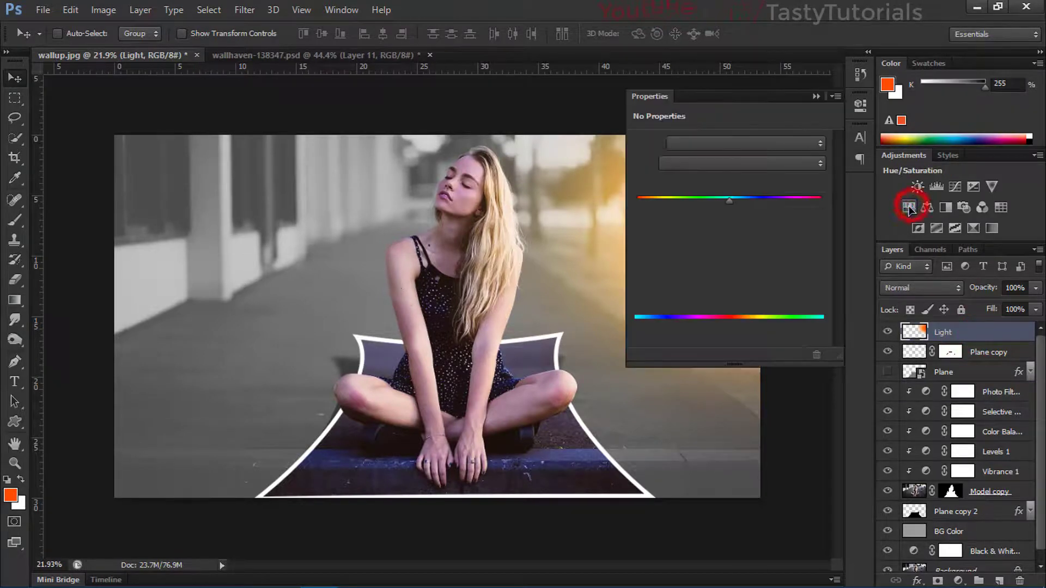
click(723, 356)
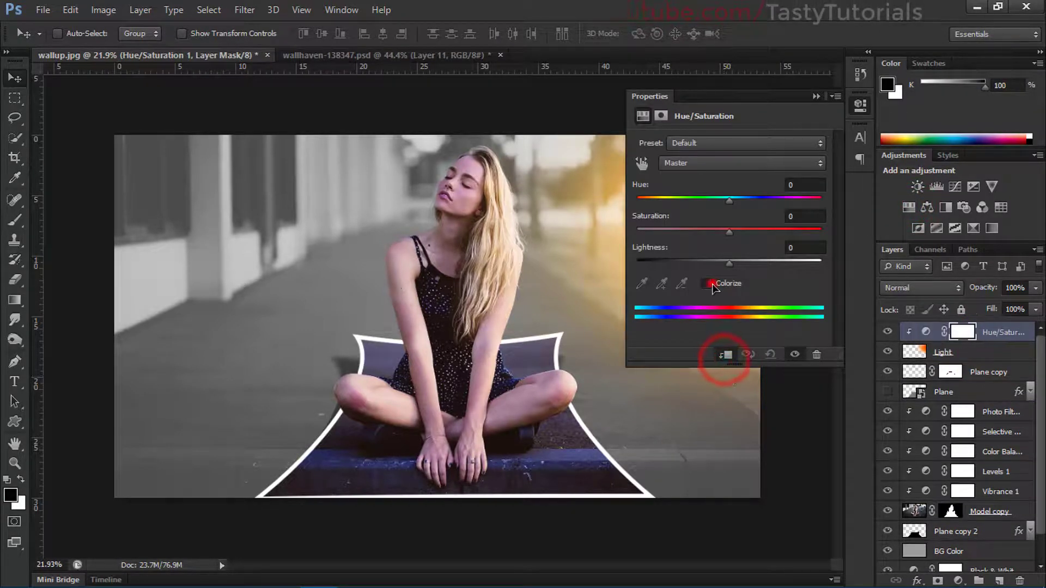
click(717, 285)
drag(695, 232, 759, 233)
drag(647, 201, 753, 210)
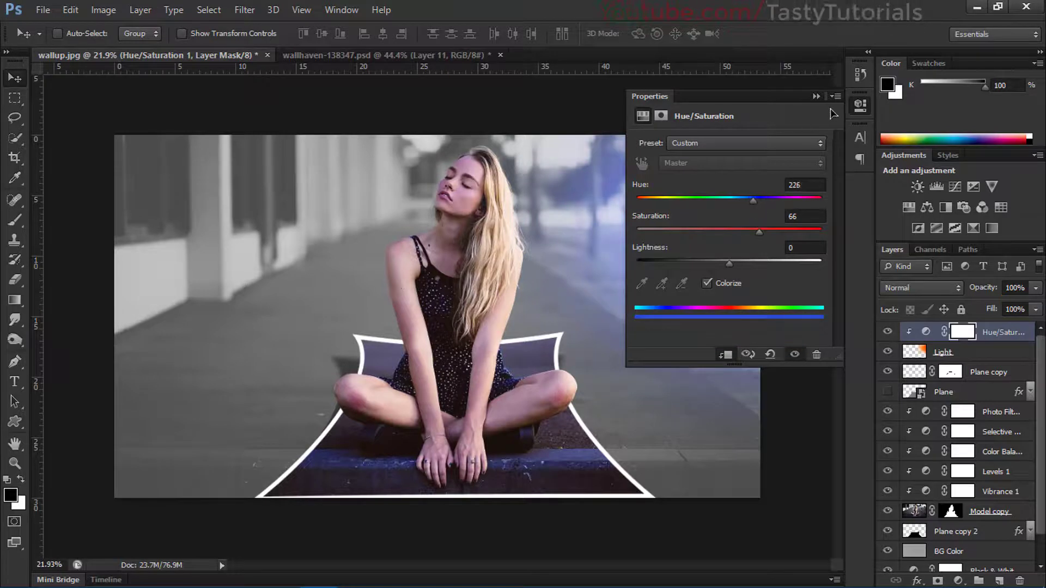
click(815, 97)
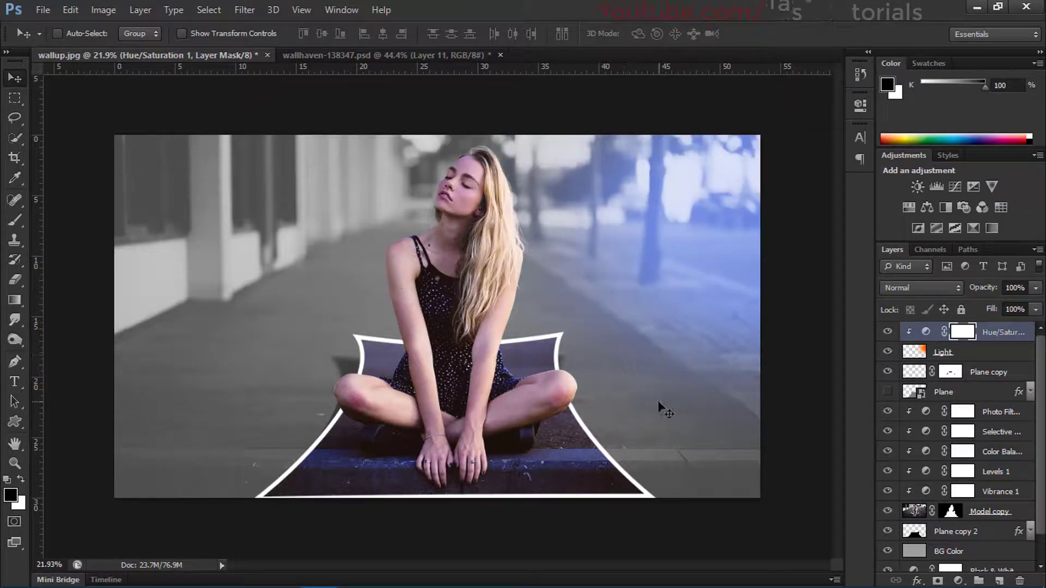
scroll(473, 327, down, 1)
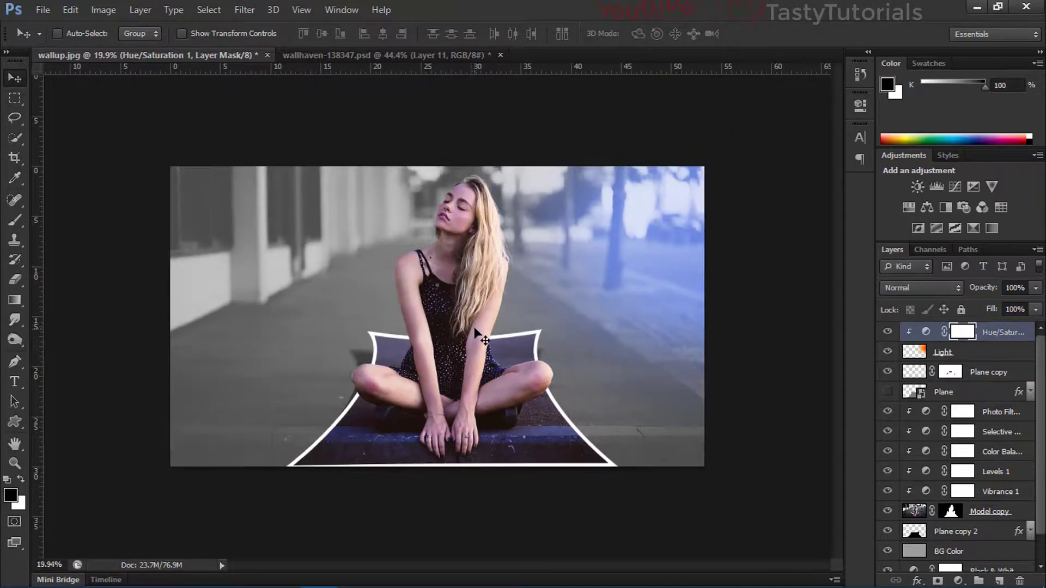
scroll(507, 390, up, 1)
scroll(507, 389, down, 2)
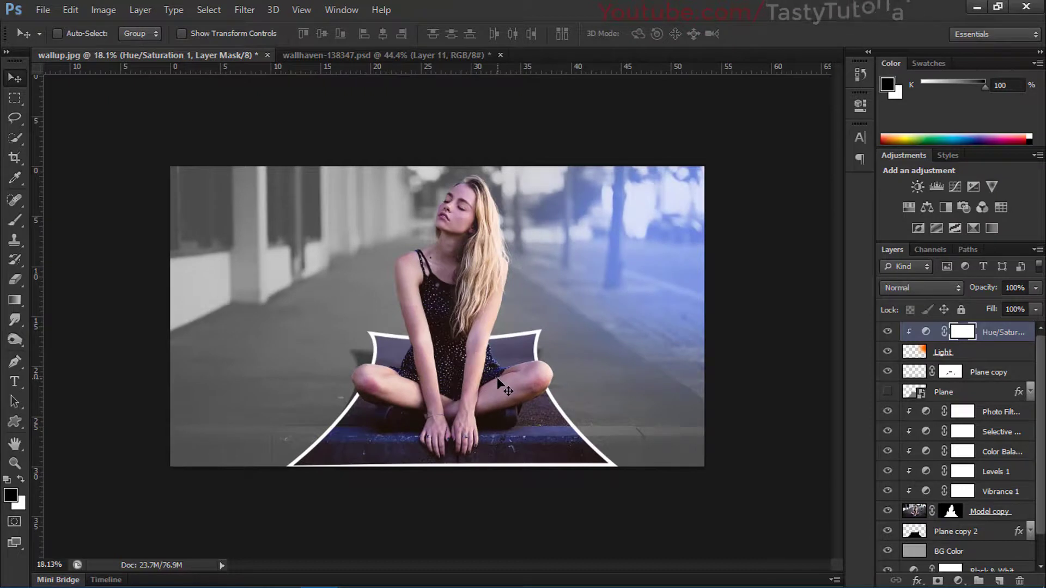